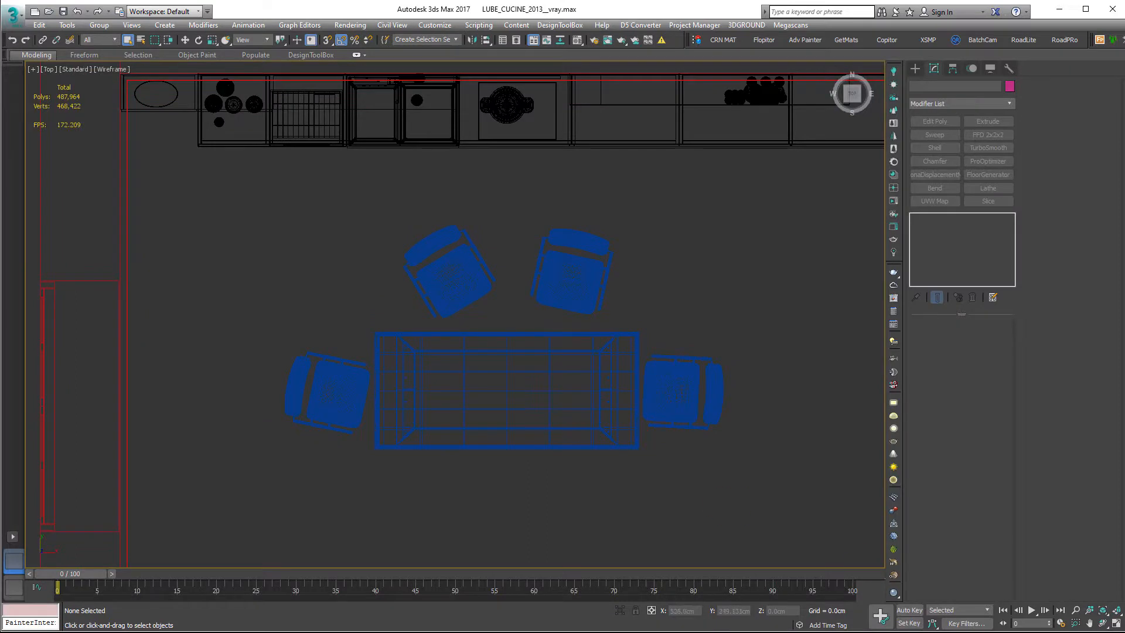
Draw a rectangular Plane primitive about 263 cm wide around the dining table and chairs in the top view
middle_click_drag(730, 459, 713, 457)
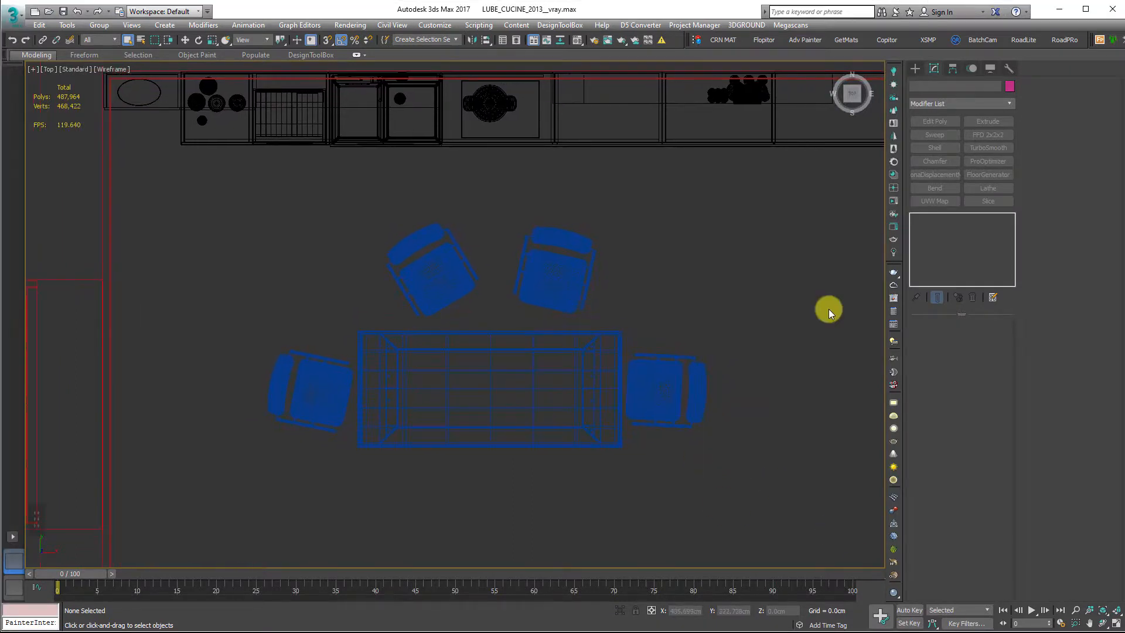
left_click(916, 70)
left_click(995, 194)
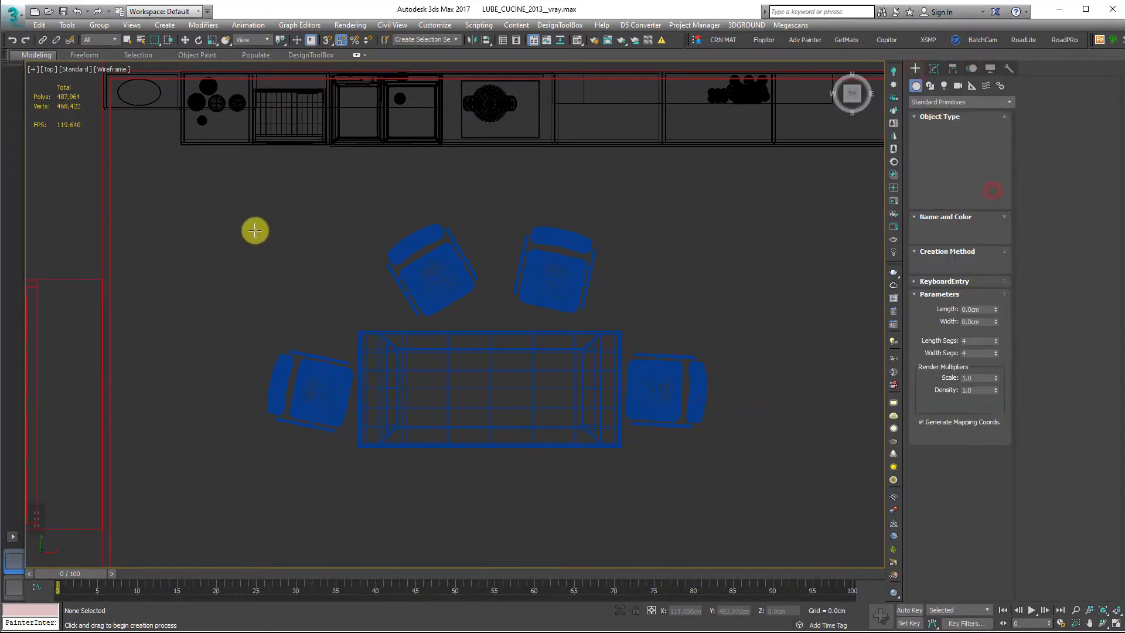
left_click_drag(303, 265, 669, 502)
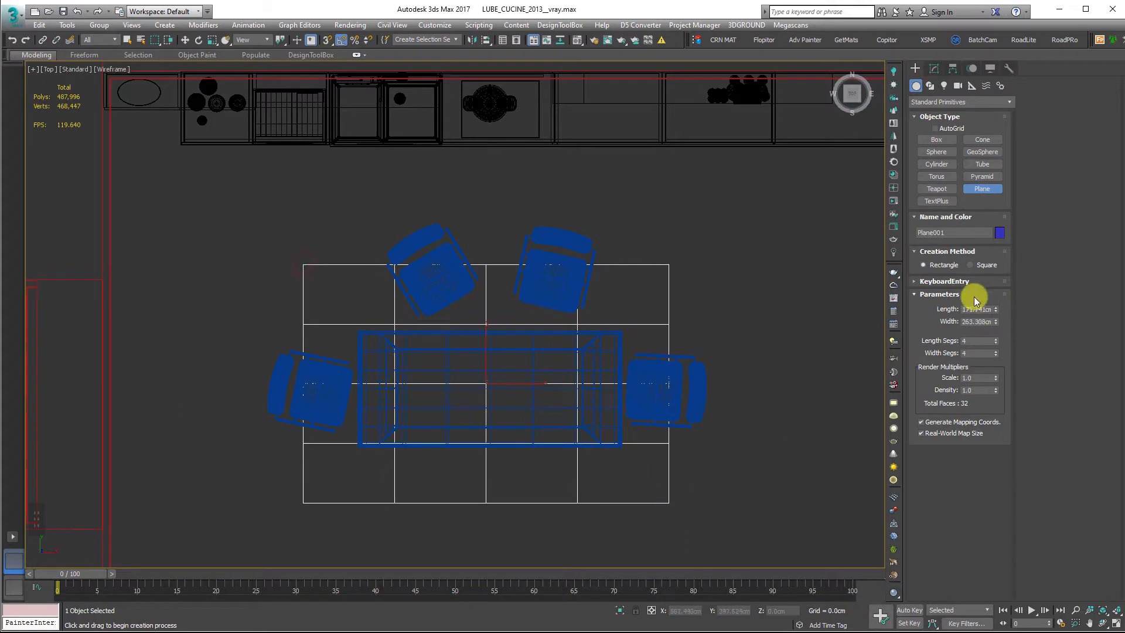
Set the plane's length to 180 cm and its width to 260 cm
double_click(977, 309)
type("180.0cm")
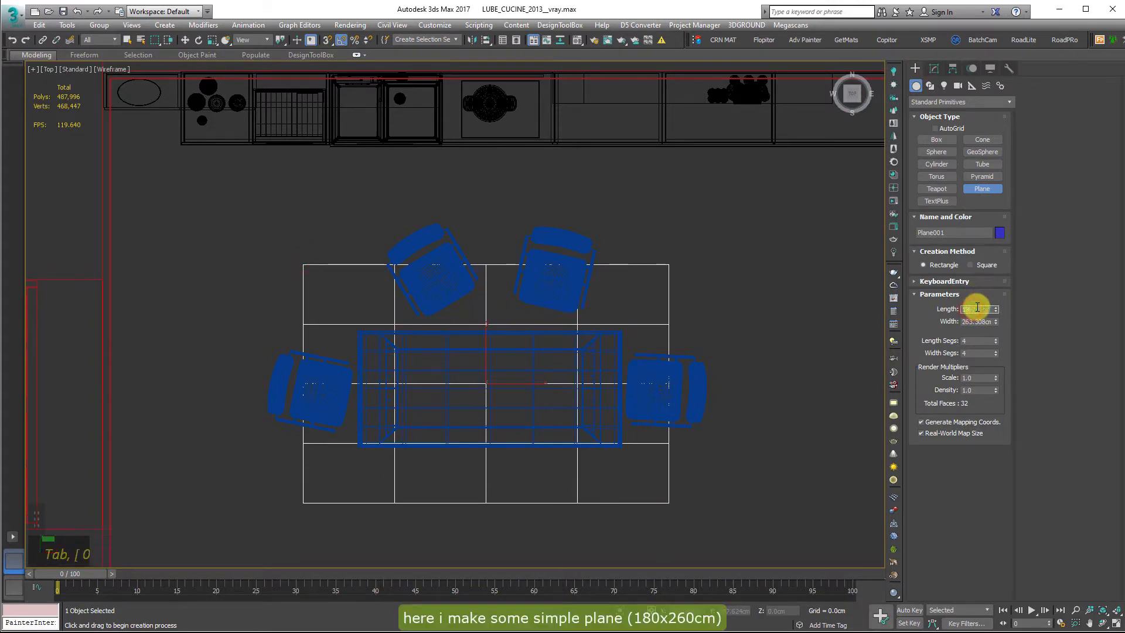
key("Tab")
type("2")
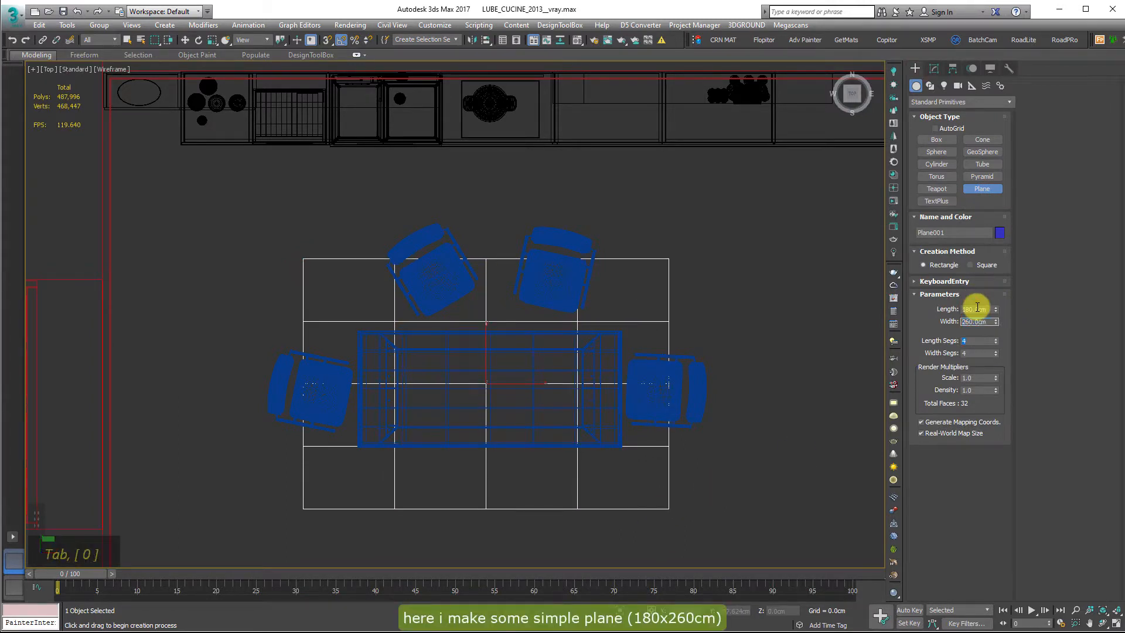
Divide the plane into 10 length segments and 10 width segments
key("Tab")
key("shift+Tab")
type("10")
key("Tab")
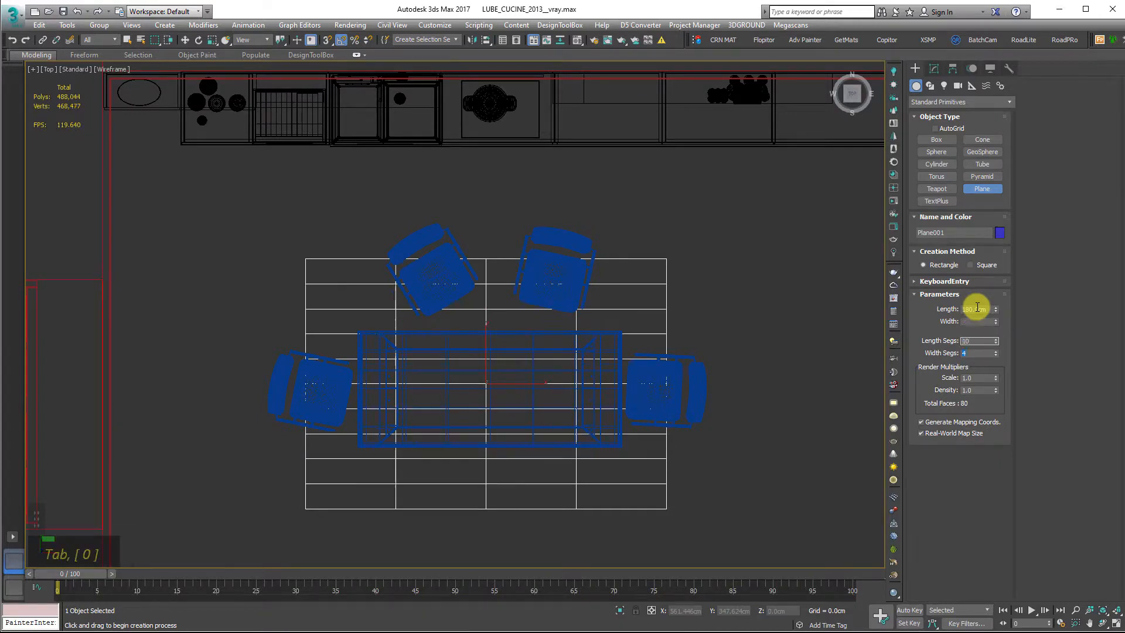
type("10")
key("Tab")
Isolate the plane from the rest of the scene and apply a Shell modifier to give it thickness
middle_click_drag(636, 369, 540, 381, "alt")
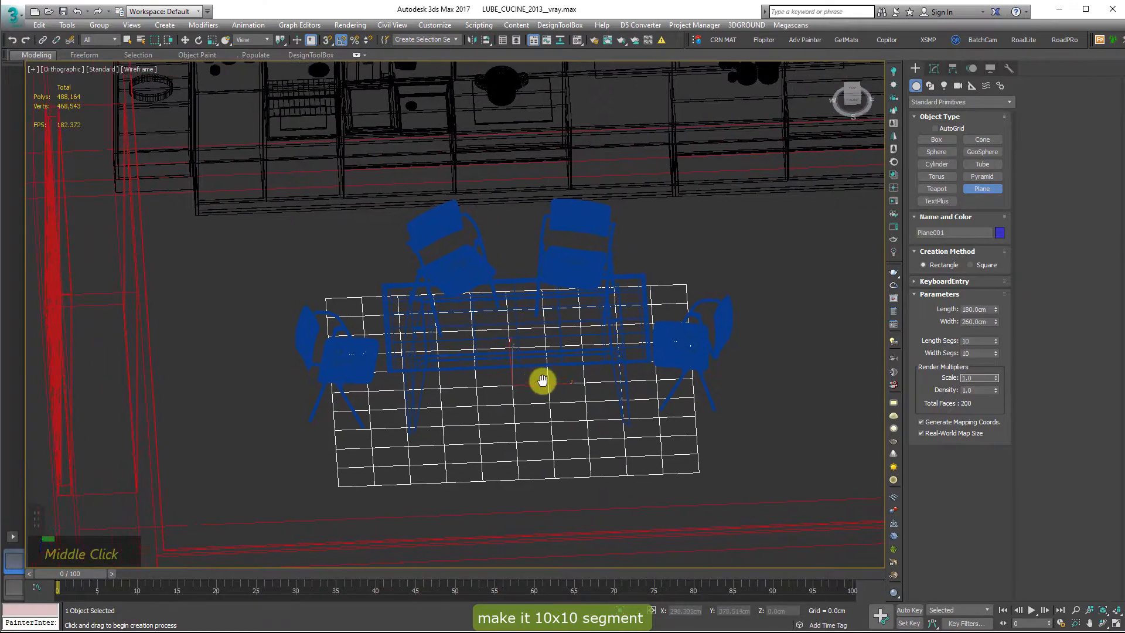
key("w")
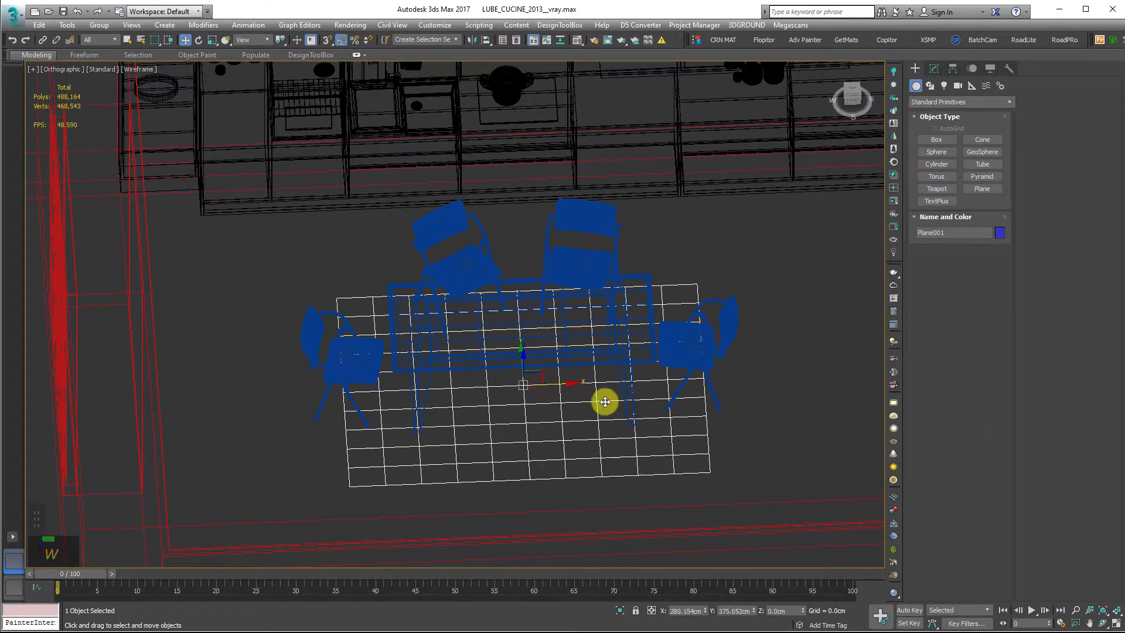
middle_click_drag(603, 400, 504, 381, "alt")
scroll(500, 407, "up", 10)
scroll(501, 409, "down", 10)
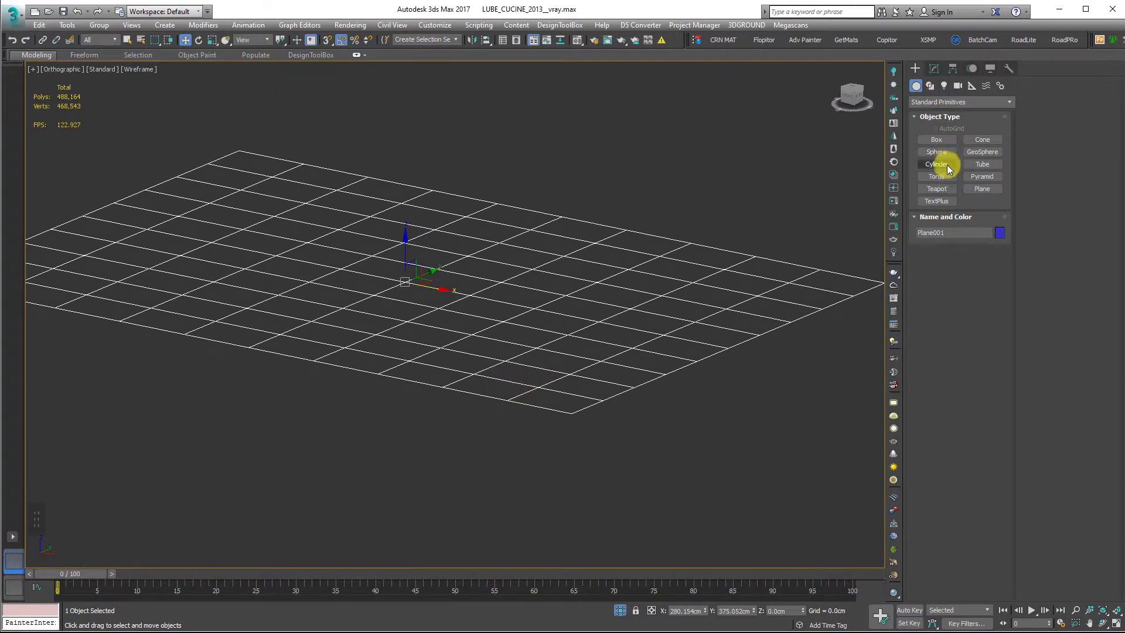
left_click(935, 68)
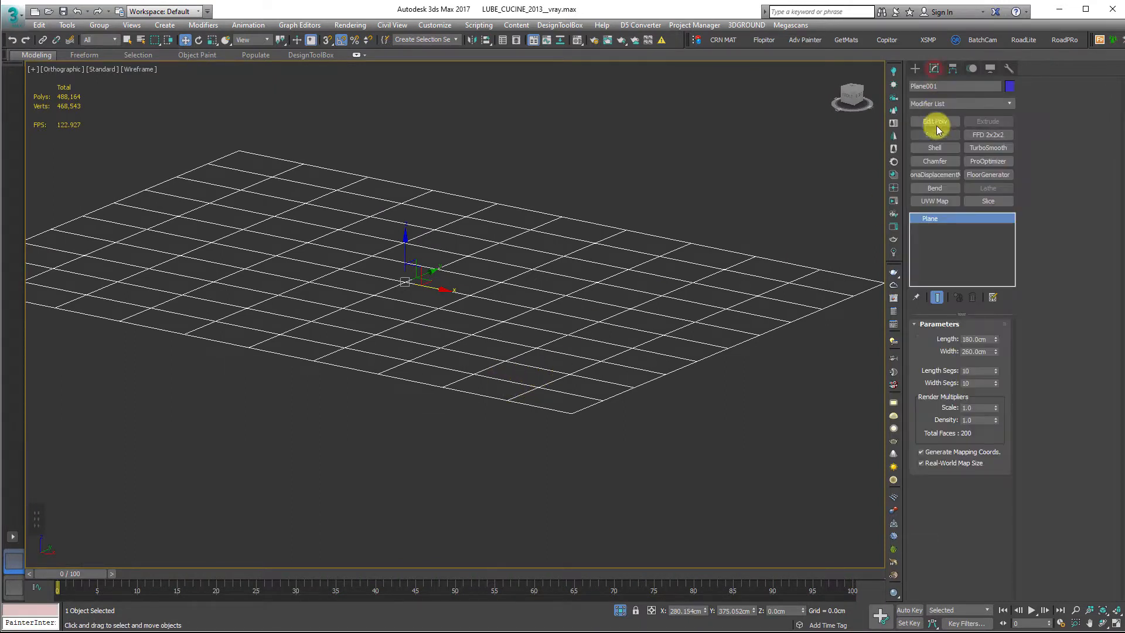
left_click(935, 148)
middle_click_drag(93, 273, 270, 288)
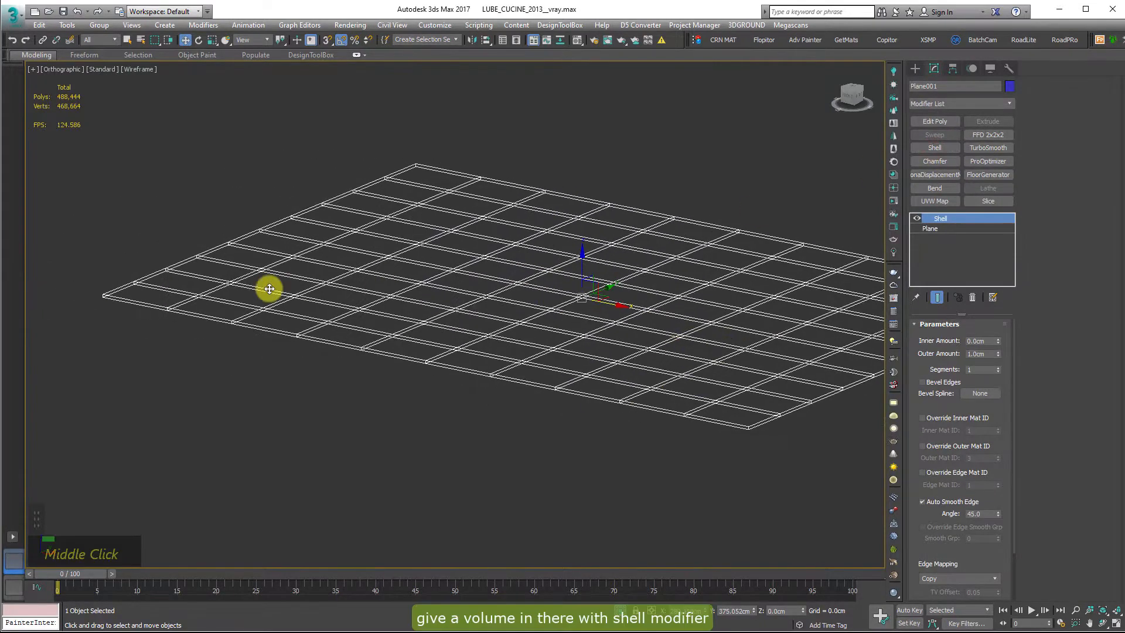
scroll(360, 334, "up", 5)
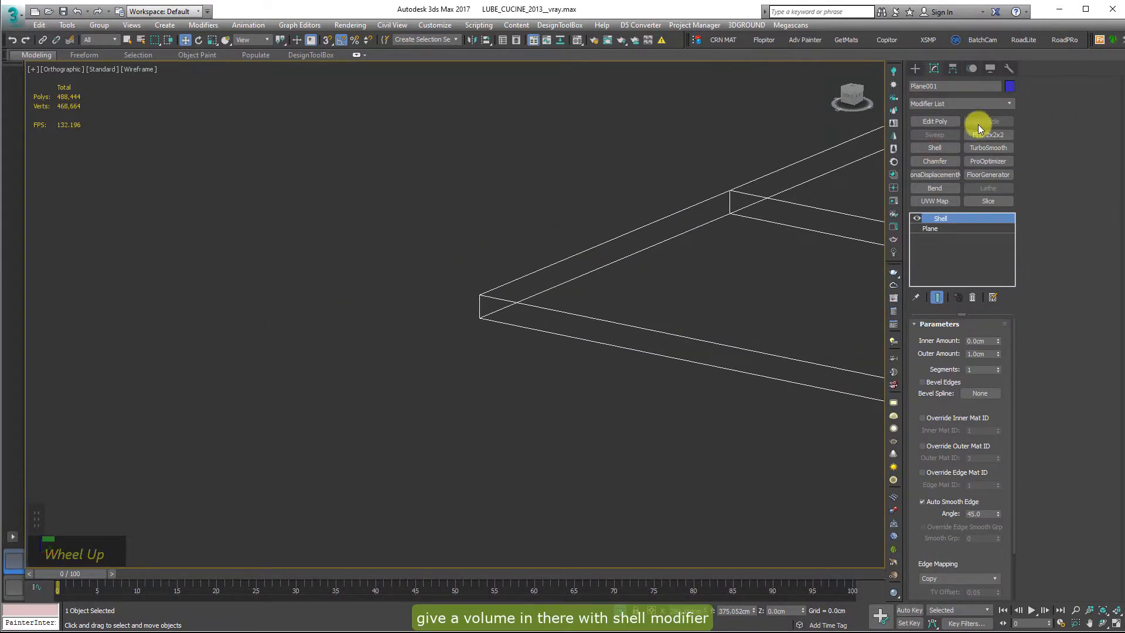
Add a Chamfer modifier above the Shell with an amount of 0.3 cm and 2 segments
left_click(935, 161)
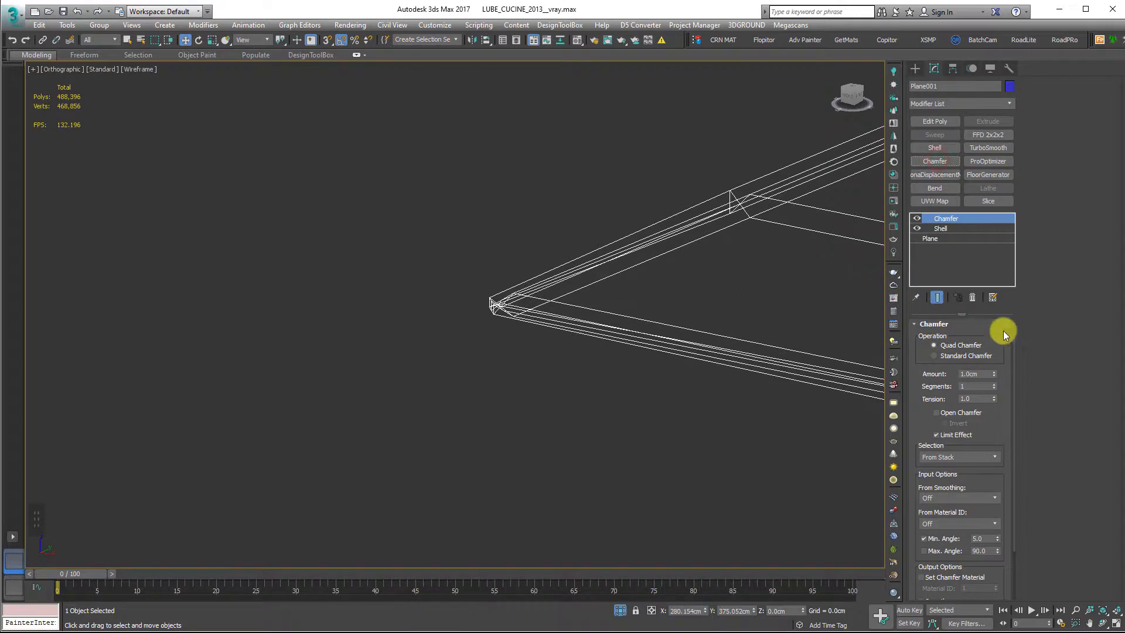
double_click(973, 374)
type("0.5")
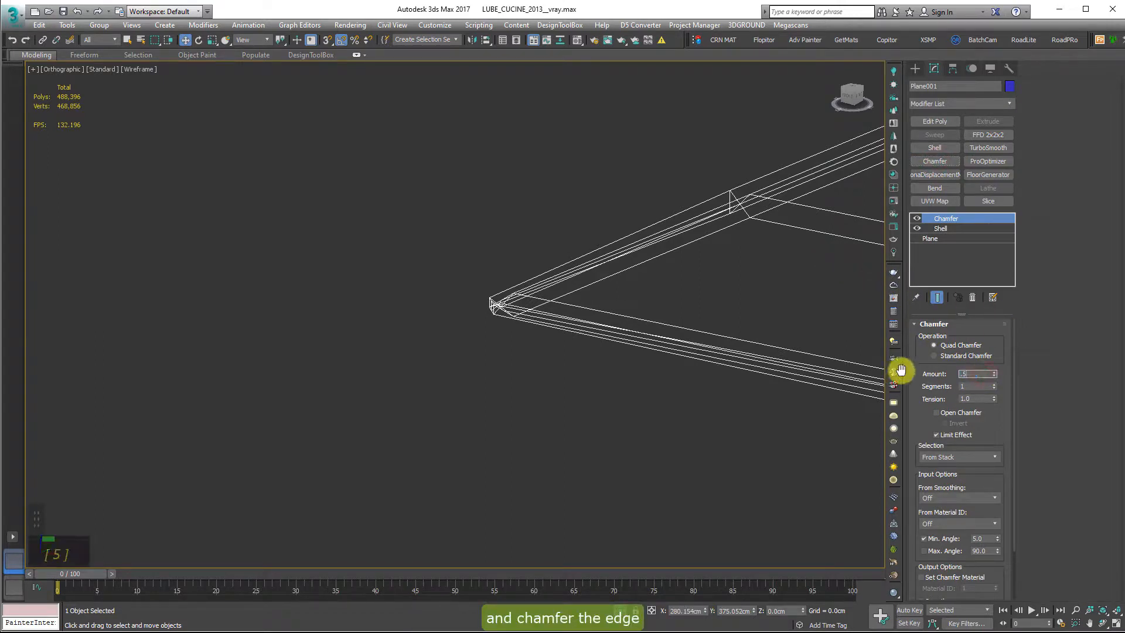
key("Return")
type("0.3")
key("Return")
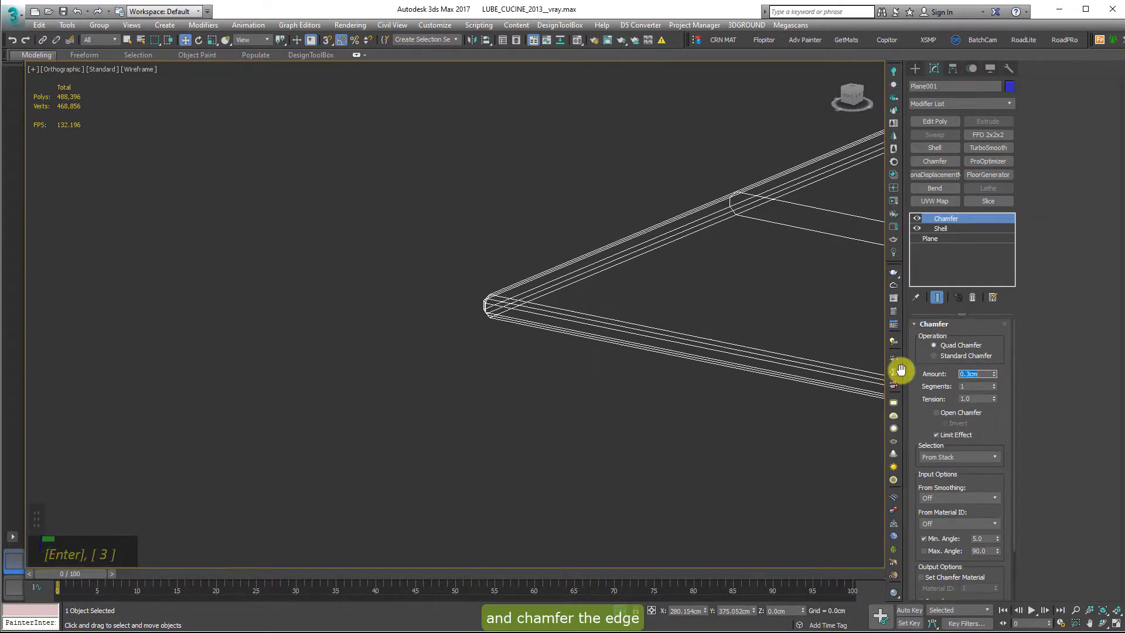
type("3")
key("Tab")
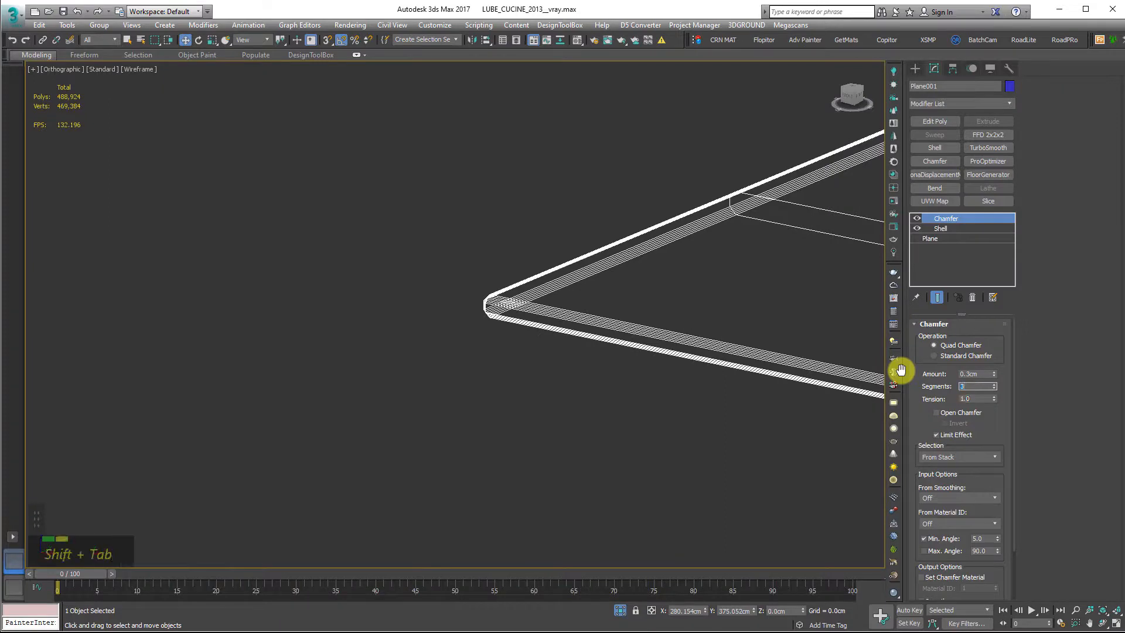
type("2")
key("Tab")
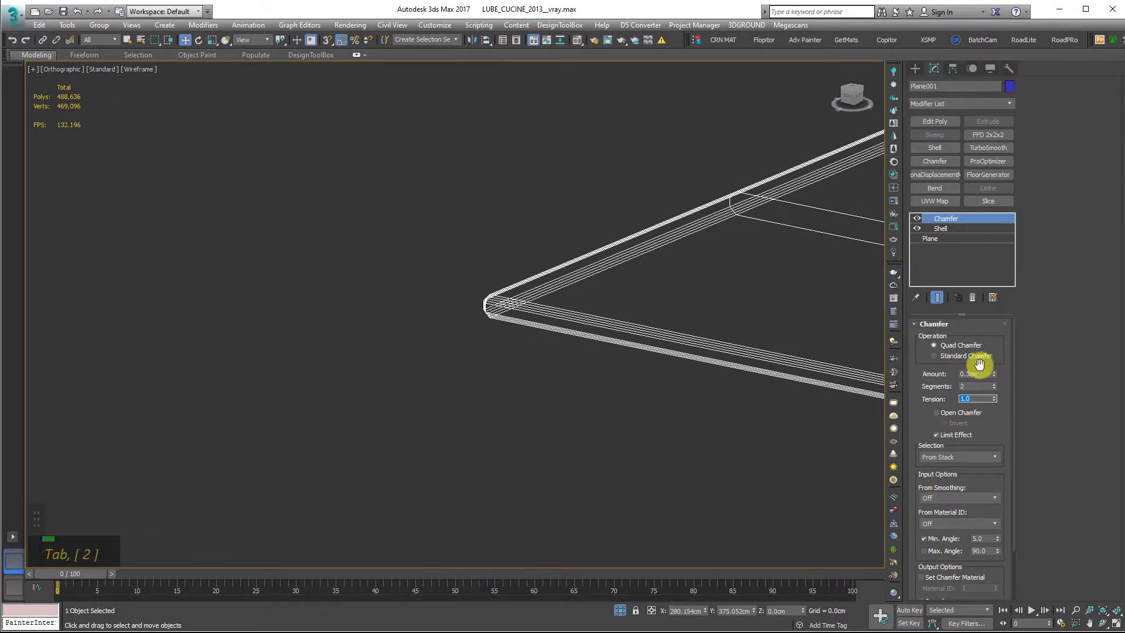
Examine the chamfered corner and edges of the thickened plane up close and as a whole
scroll(562, 329, "up", 4)
scroll(334, 241, "down", 2)
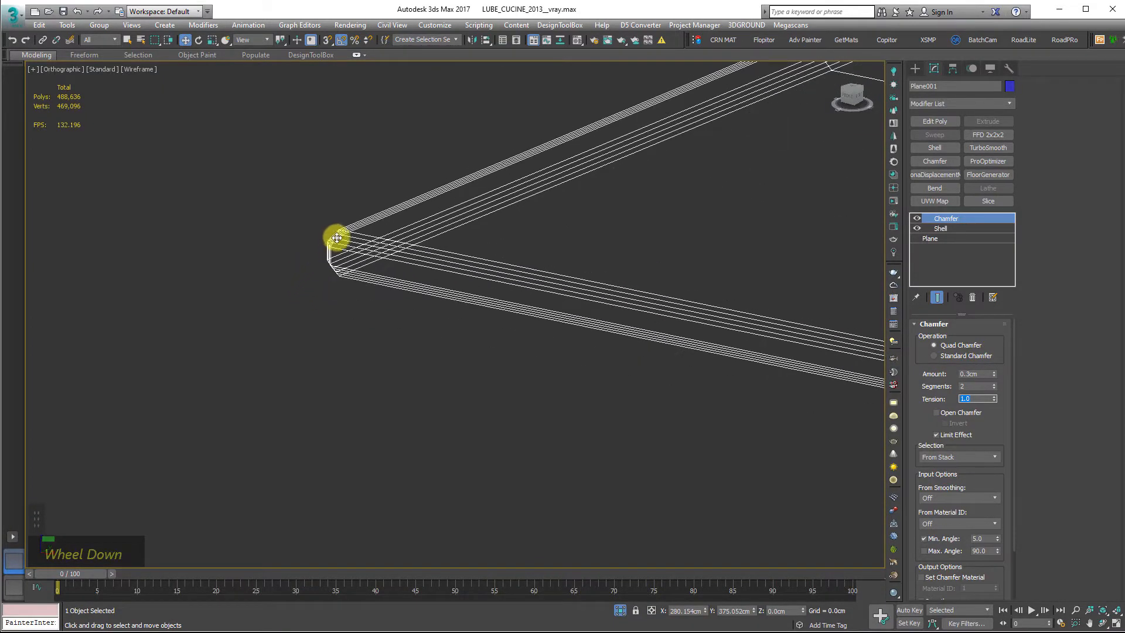
scroll(337, 238, "down", 3)
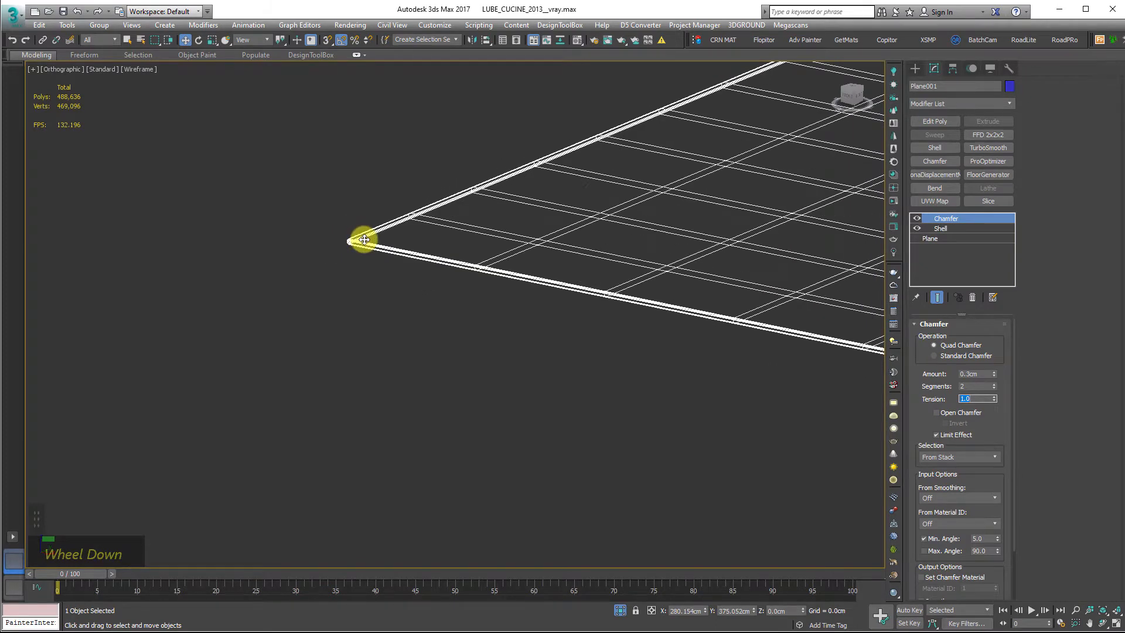
scroll(358, 237, "down", 3)
scroll(545, 283, "up", 2)
scroll(534, 251, "up", 3, "alt")
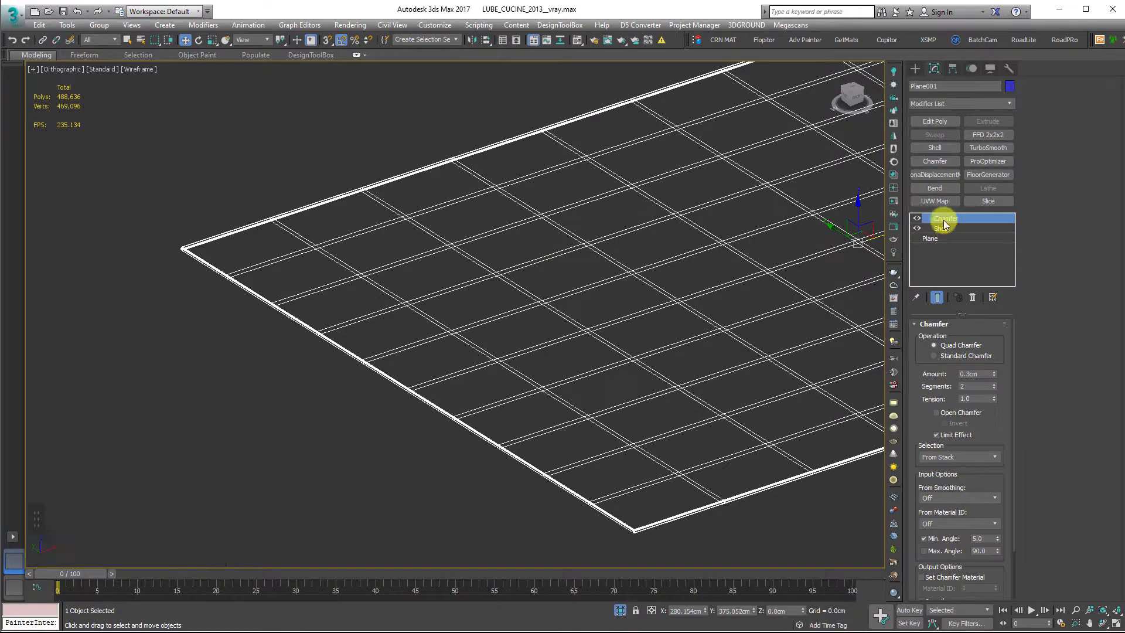
scroll(527, 219, "down", 4)
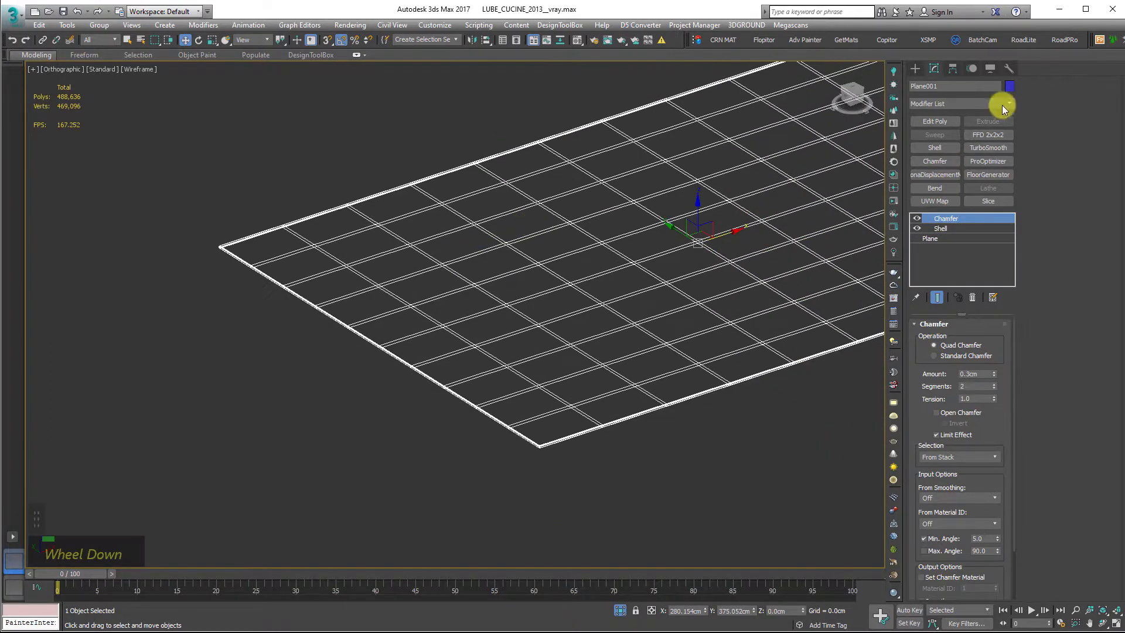
middle_click_drag(615, 223, 574, 249)
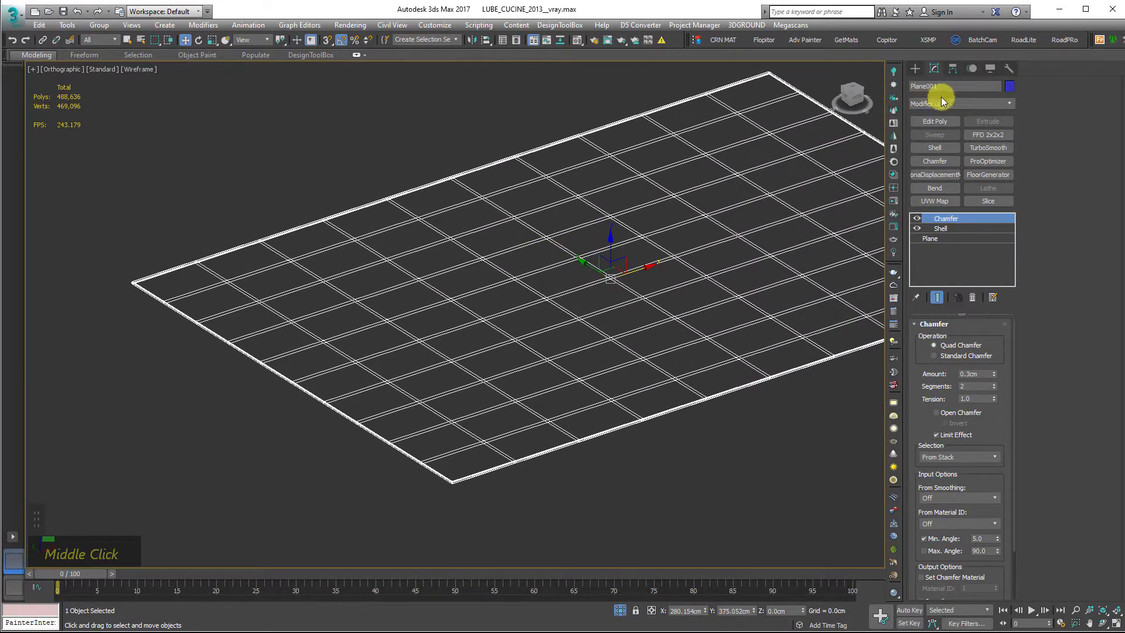
Apply the Hair and Fur (WSM) modifier on top of the Chamfer
left_click(946, 108)
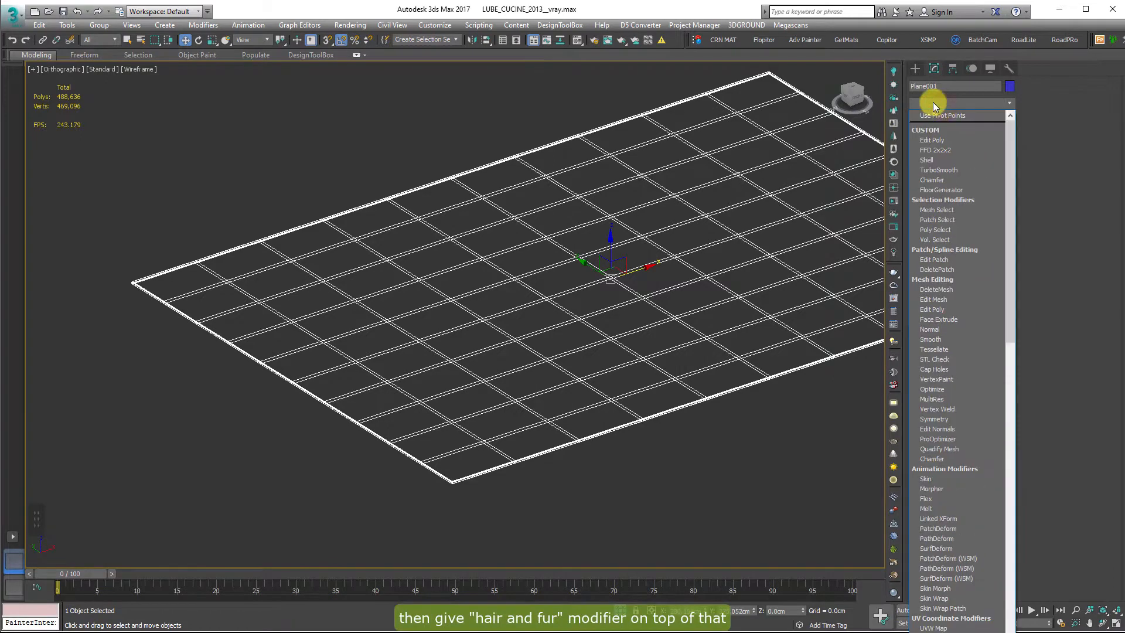
type("ha")
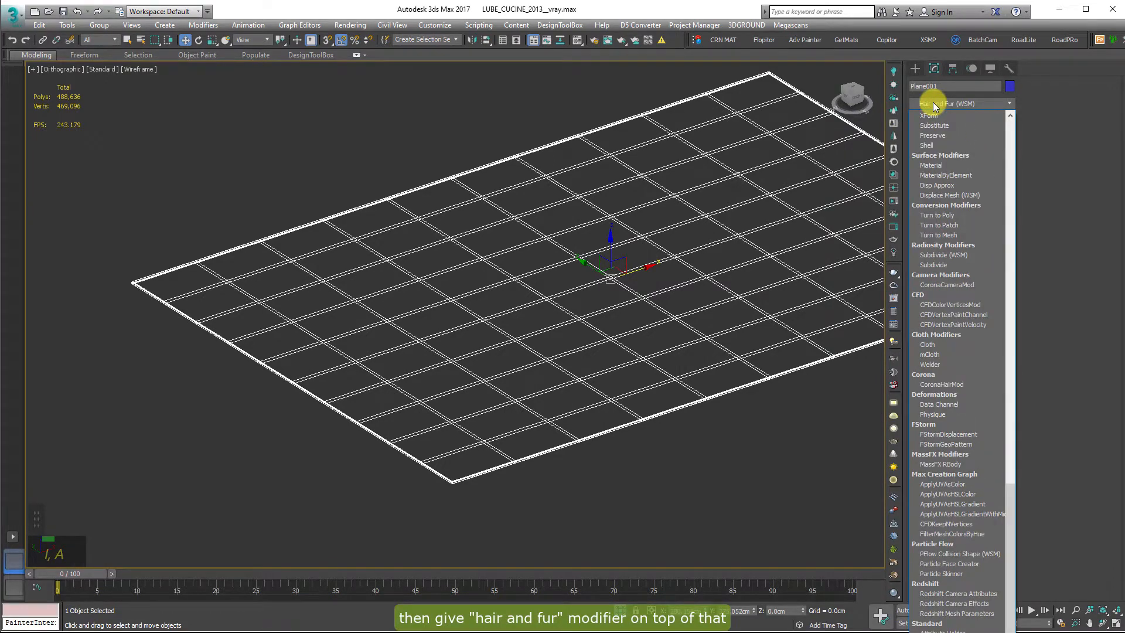
key("Return")
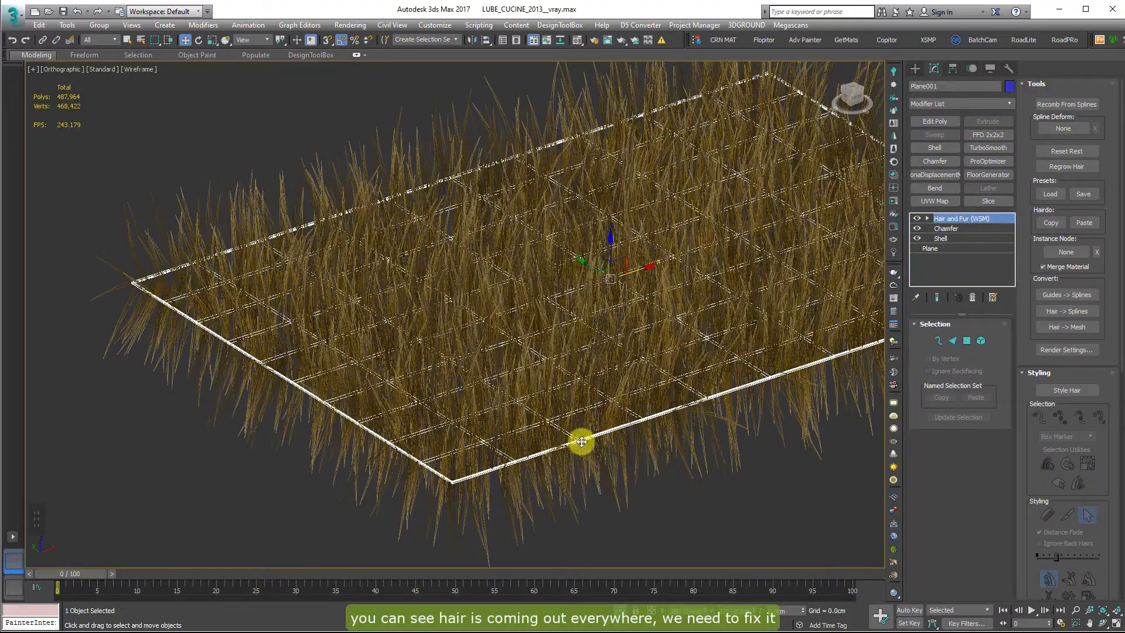
Activate polygon selection in the Hair and Fur modifier and show the plane edge-on in the left view
middle_click_drag(581, 442, 528, 431, "alt")
left_click(967, 341)
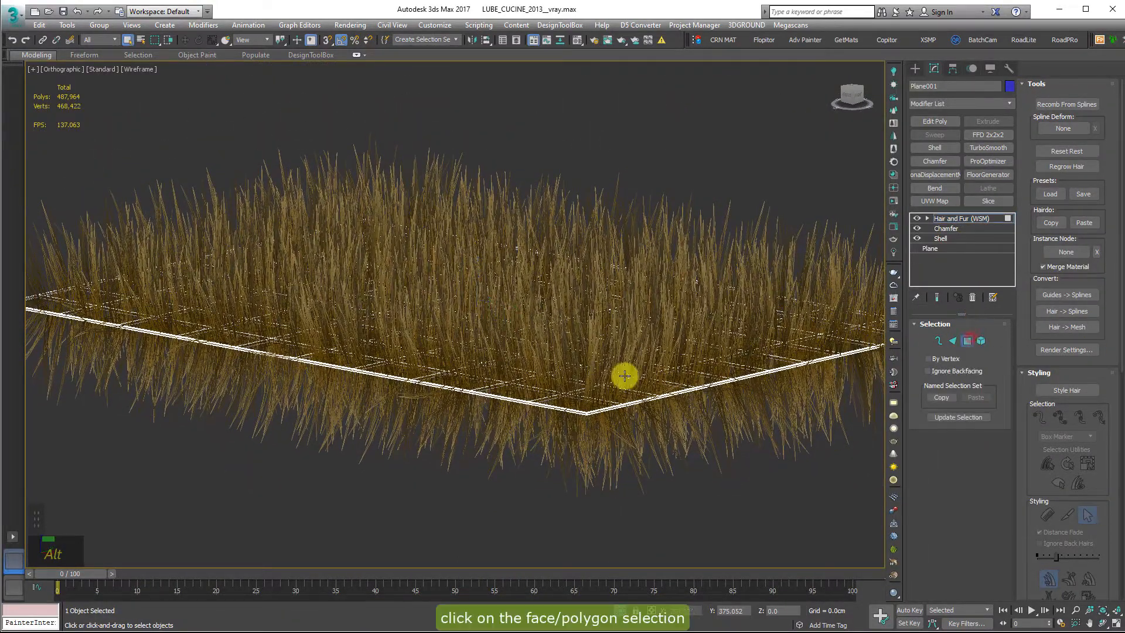
middle_click_drag(366, 393, 397, 407)
key("f")
key("z")
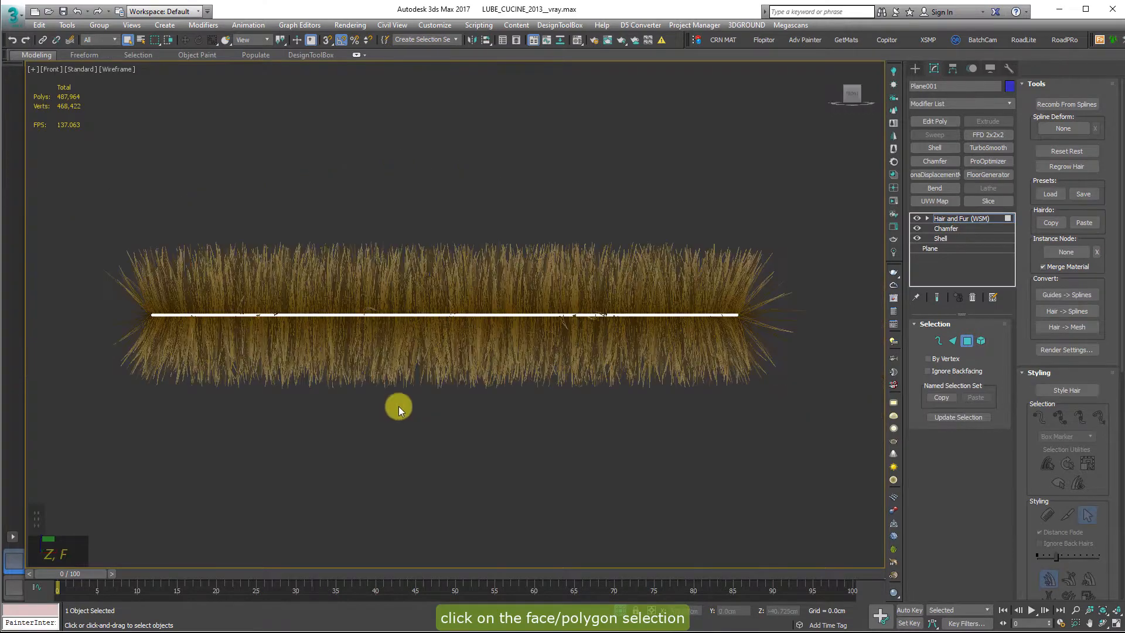
key("l")
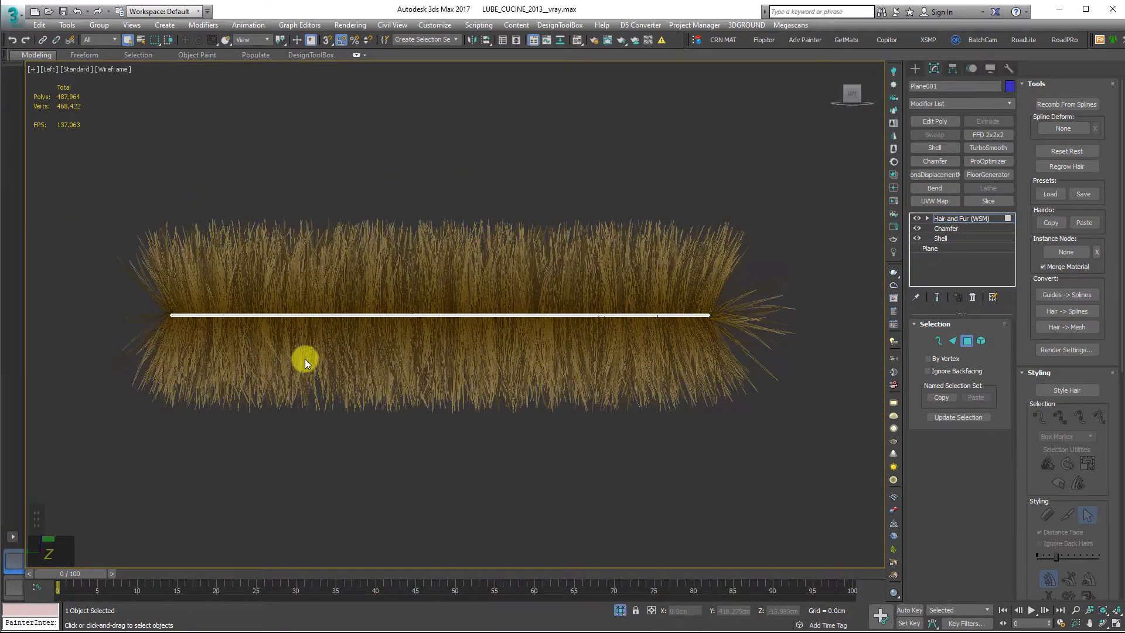
Select polygons along the plane's upper surface with a selection window in the left view and check the covered area
scroll(195, 315, "up", 3)
scroll(188, 314, "up", 2)
middle_click_drag(149, 301, 104, 388)
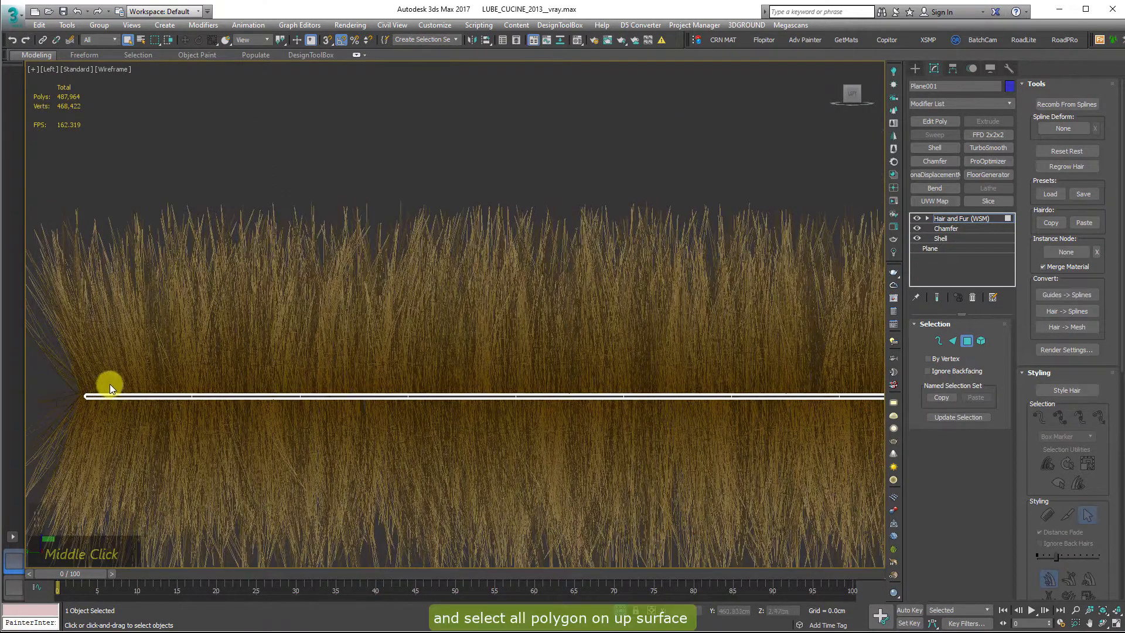
scroll(81, 385, "up", 3)
scroll(81, 386, "up", 2)
scroll(91, 392, "down", 2)
left_click_drag(80, 377, 911, 422)
middle_click_drag(743, 393, 453, 346)
scroll(410, 356, "down", 2)
scroll(453, 346, "down", 2)
scroll(432, 364, "down", 3)
scroll(354, 402, "up", 2)
scroll(295, 388, "down", 1)
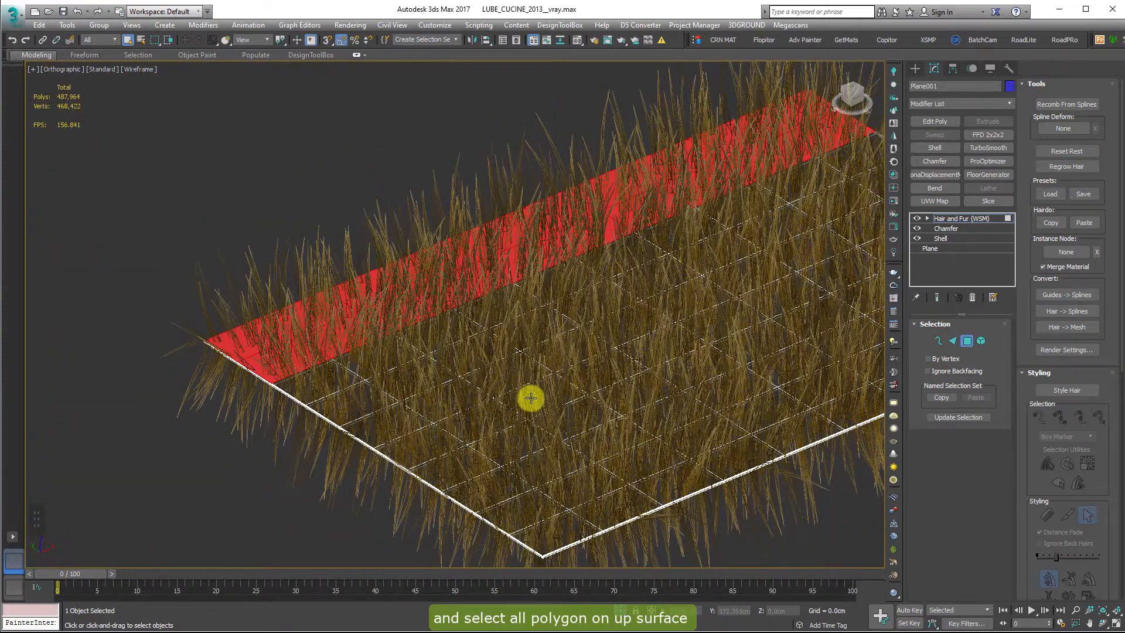
Show the plane edge-on in the left view and add polygons along its upper surface to the selection
key("f")
scroll(213, 430, "up", 4)
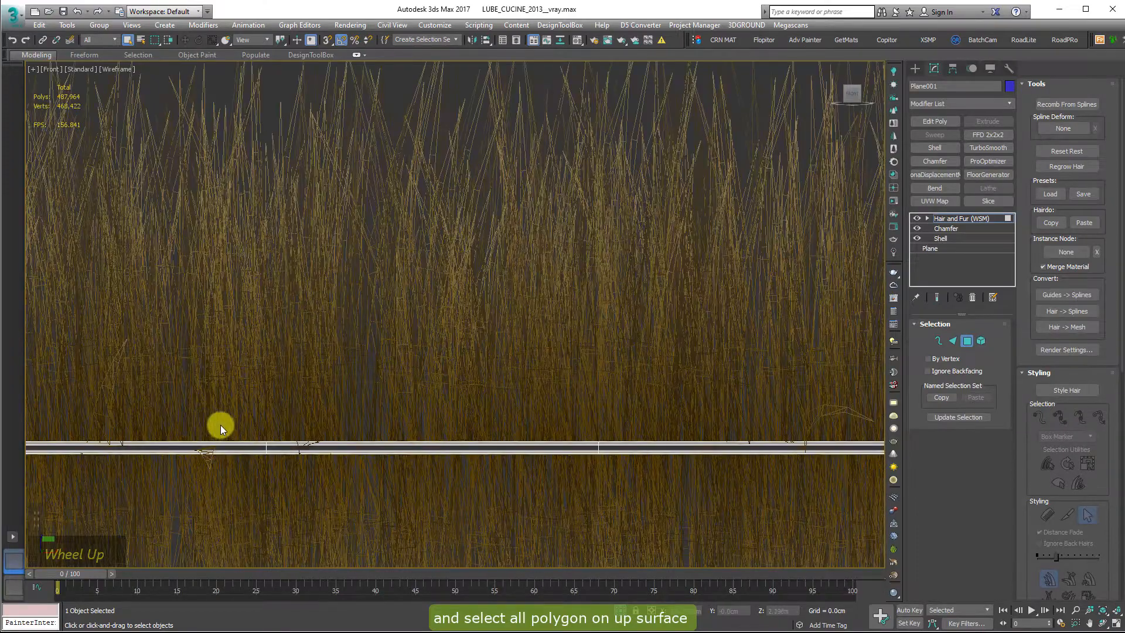
scroll(273, 422, "down", 3)
key("l")
scroll(448, 261, "up", 4)
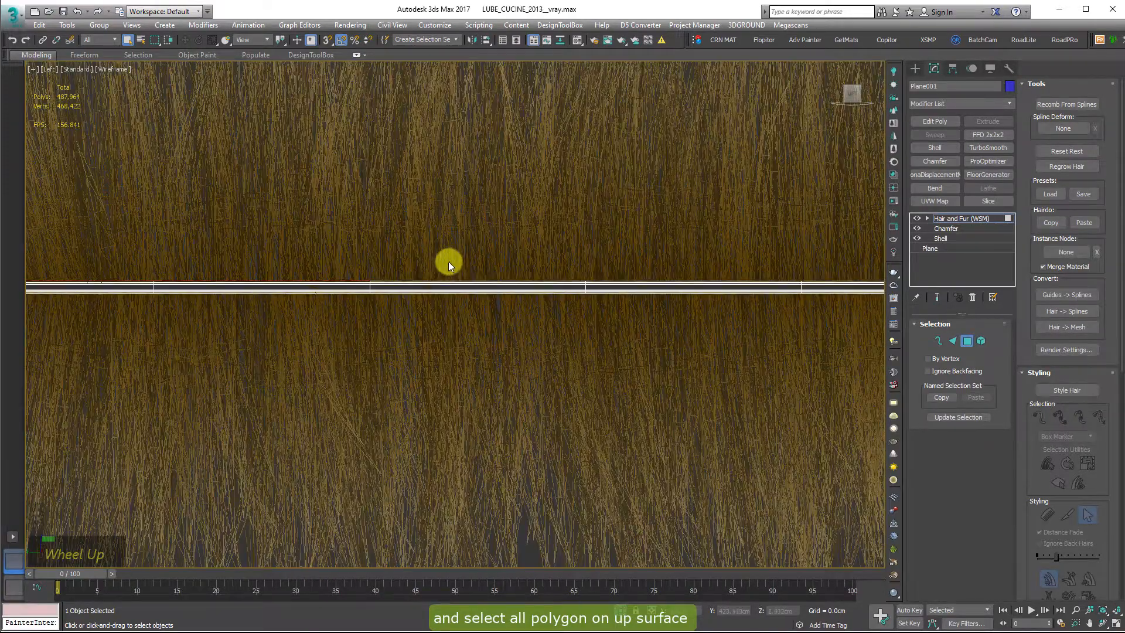
middle_click_drag(449, 262, 184, 422)
scroll(126, 402, "up", 2)
left_click(738, 382, "ctrl")
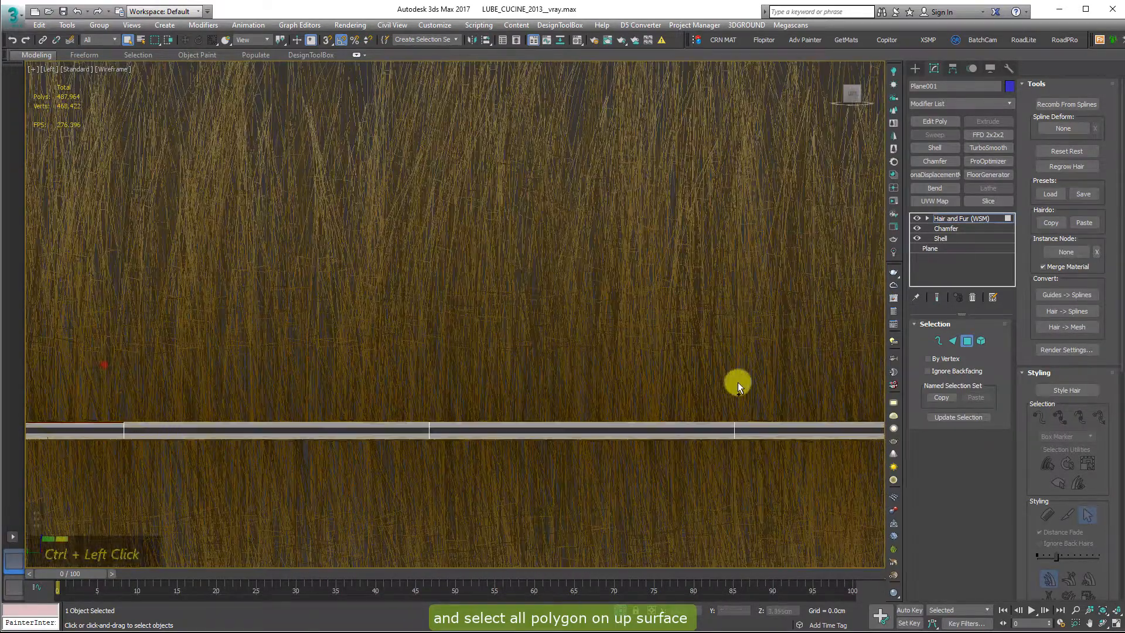
left_click_drag(737, 382, 760, 420, "ctrl")
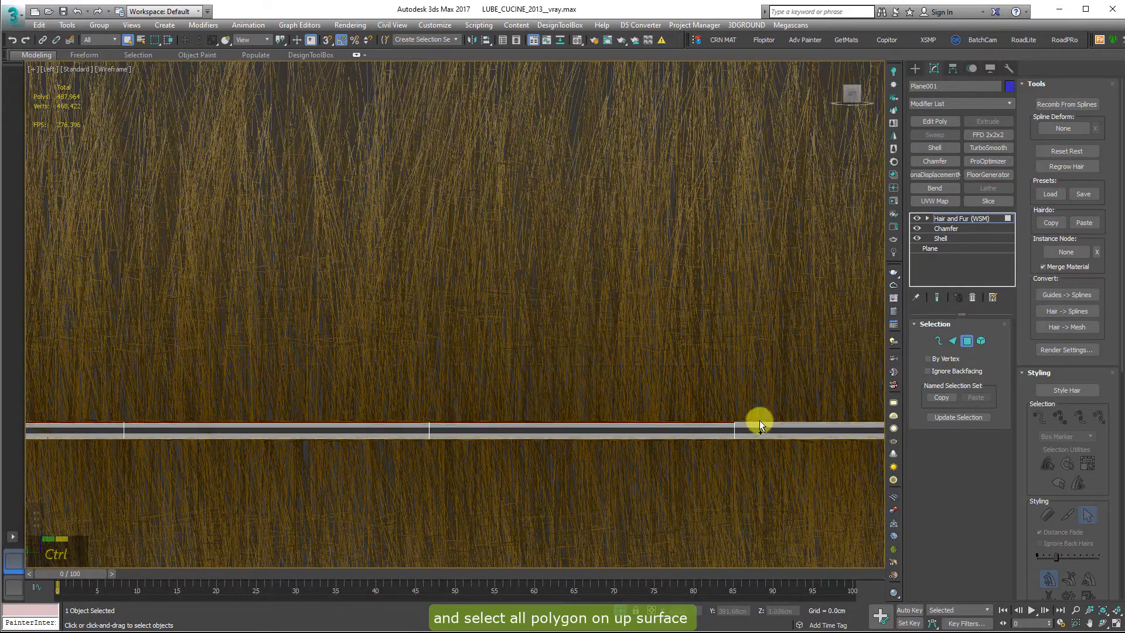
Extend the selection with windows over the next stretch of upper-surface polygons in the left view
middle_click_drag(759, 420, 432, 369)
left_click(266, 358, "ctrl")
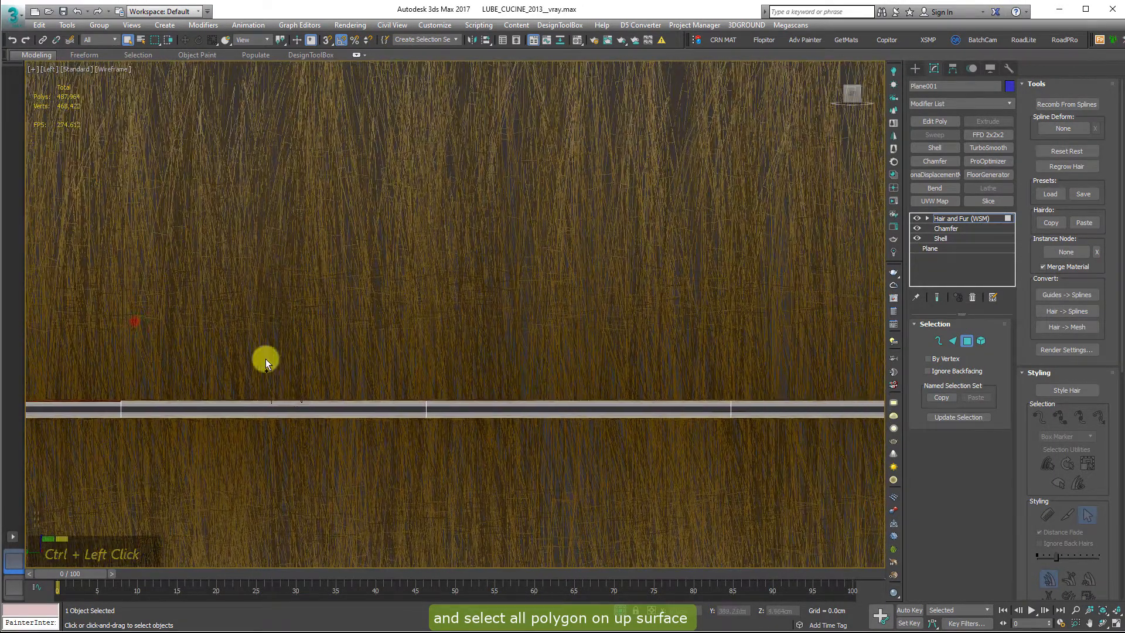
left_click_drag(266, 359, 759, 381, "ctrl")
left_click_drag(103, 334, 876, 403, "ctrl")
Check the selection at the segment boundaries mid-plane and remove unwanted polygons below the upper surface from it
middle_click_drag(777, 384, 633, 393)
scroll(733, 404, "up", 5)
middle_click_drag(834, 416, 782, 437)
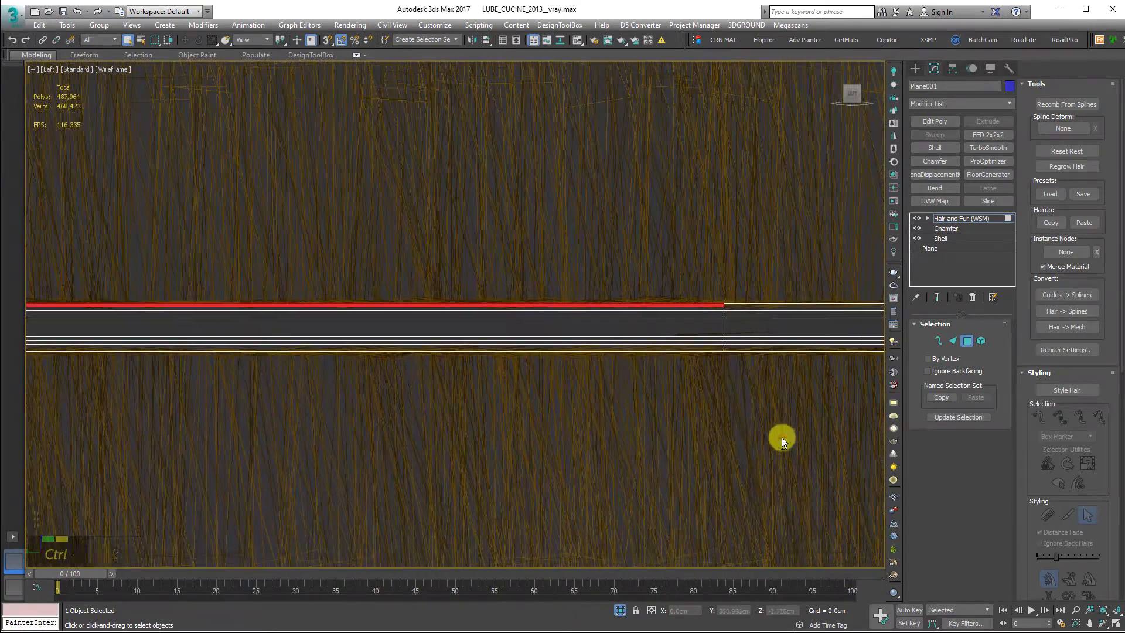
left_click_drag(781, 437, 695, 308, "ctrl")
left_click_drag(827, 418, 705, 305, "alt")
scroll(743, 329, "down", 3)
middle_click_drag(744, 329, 641, 350)
scroll(245, 335, "up", 2)
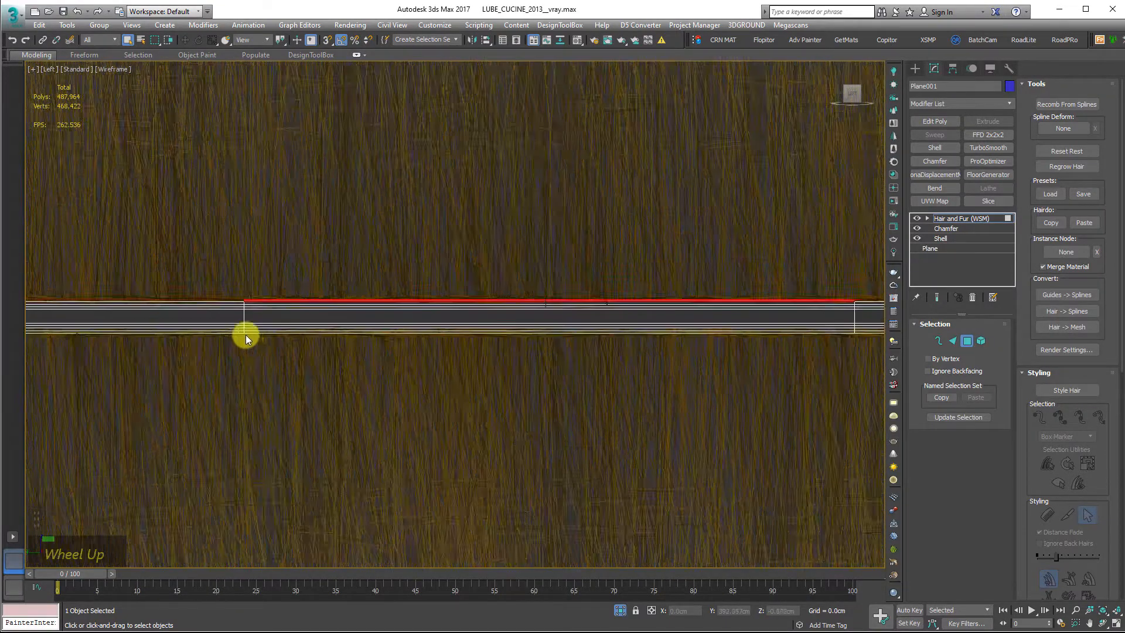
scroll(245, 335, "up", 2)
left_click_drag(220, 264, 219, 265, "alt")
scroll(236, 302, "down", 3)
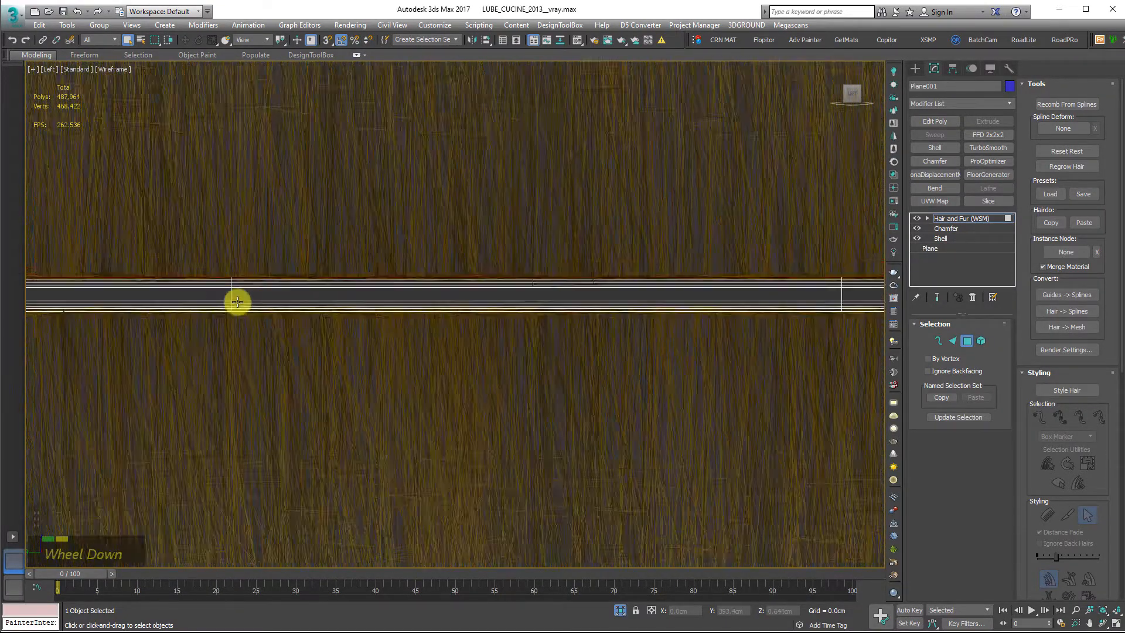
Add the remaining upper-surface polygons up to the plane's far end to the selection
middle_click_drag(746, 344, 181, 321)
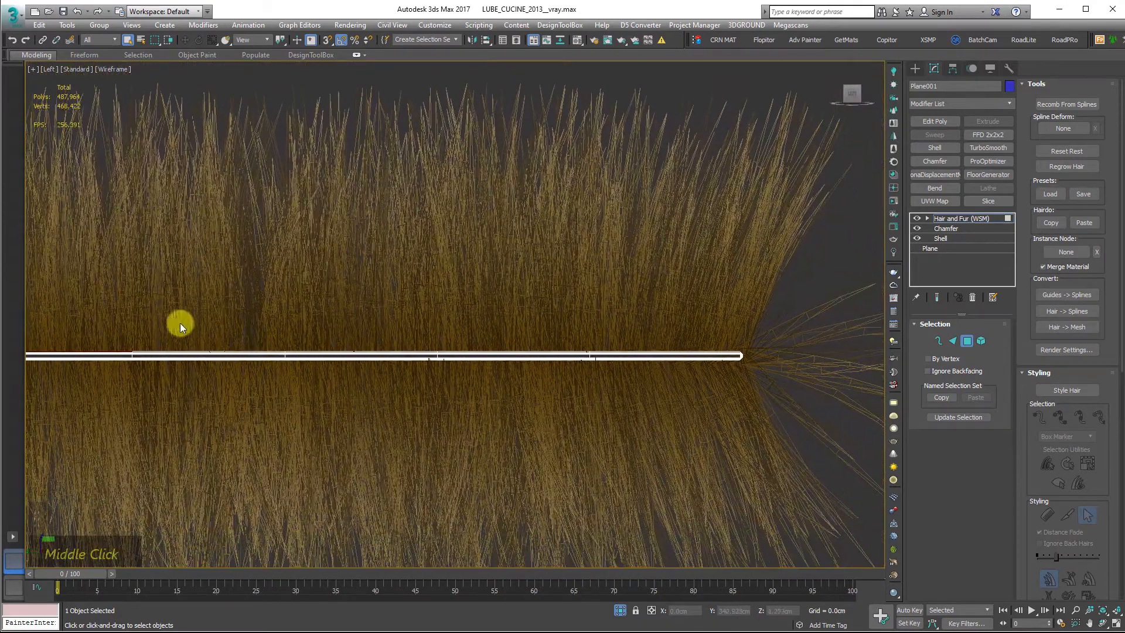
left_click_drag(86, 286, 766, 352, "ctrl")
left_click_drag(102, 300, 856, 353, "ctrl")
Deselect the side and underside polygons at the segment boundaries in the newly selected stretch
scroll(835, 354, "up", 6)
left_click_drag(765, 422, 642, 314, "alt")
scroll(606, 310, "down", 4)
middle_click_drag(606, 311, 736, 342)
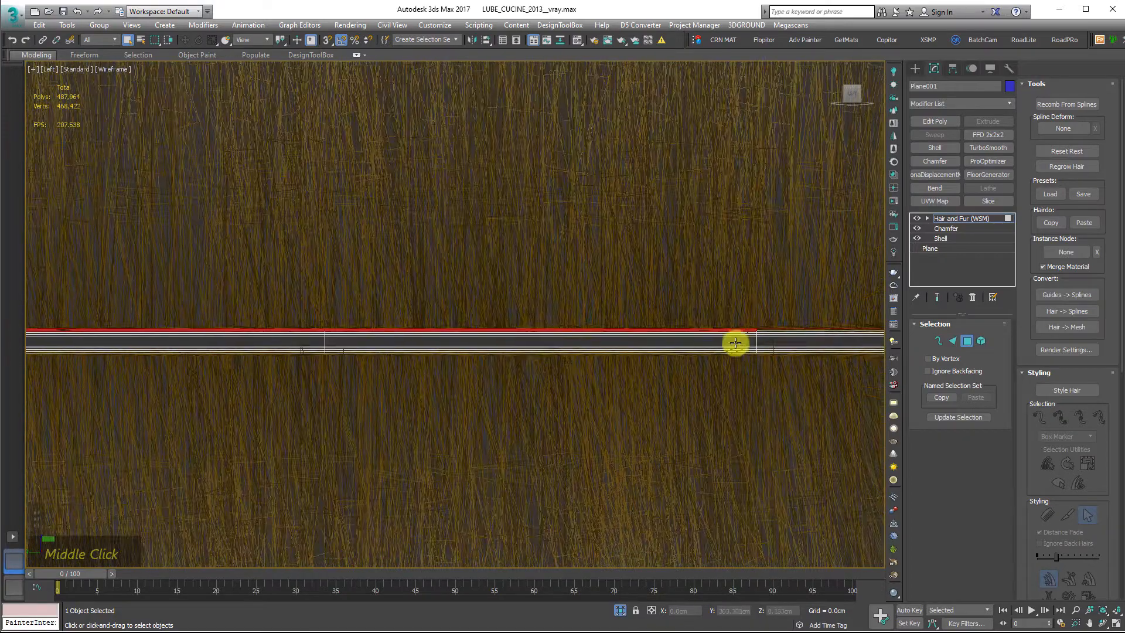
scroll(339, 334, "up", 4)
left_click_drag(275, 383, 154, 223, "alt")
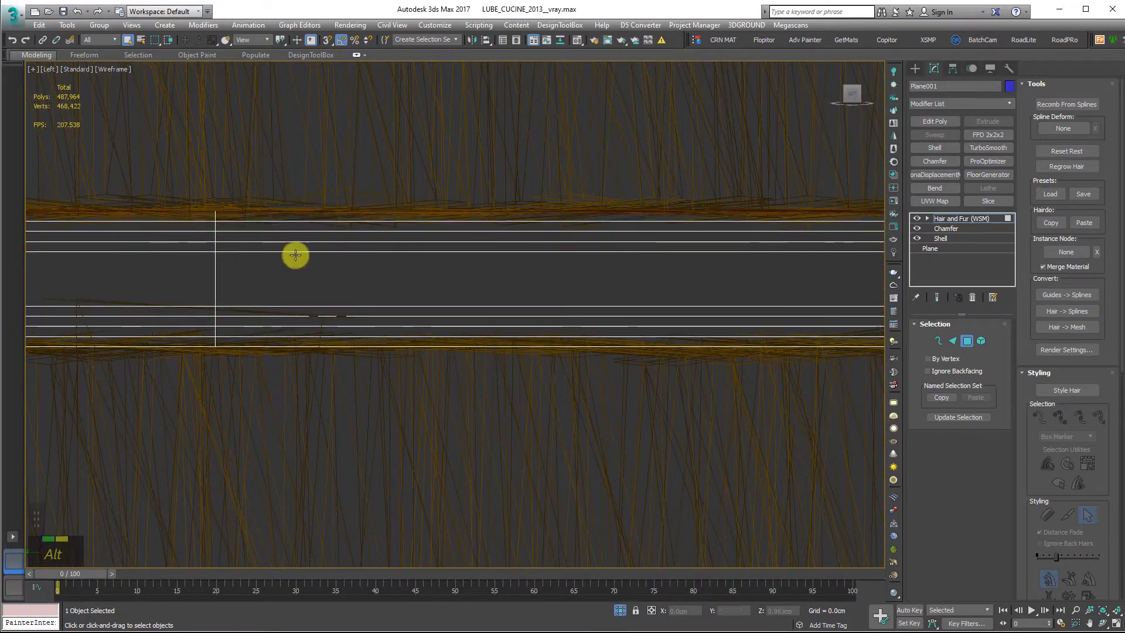
scroll(160, 291, "down", 3)
middle_click_drag(160, 291, 357, 327)
scroll(342, 360, "up", 3)
left_click_drag(382, 367, 284, 228, "alt")
Check the upper-surface selection from all sides and exit polygon selection so hair grows only from that surface
middle_click_drag(283, 228, 622, 271, "alt")
key("z")
scroll(535, 296, "down", 3)
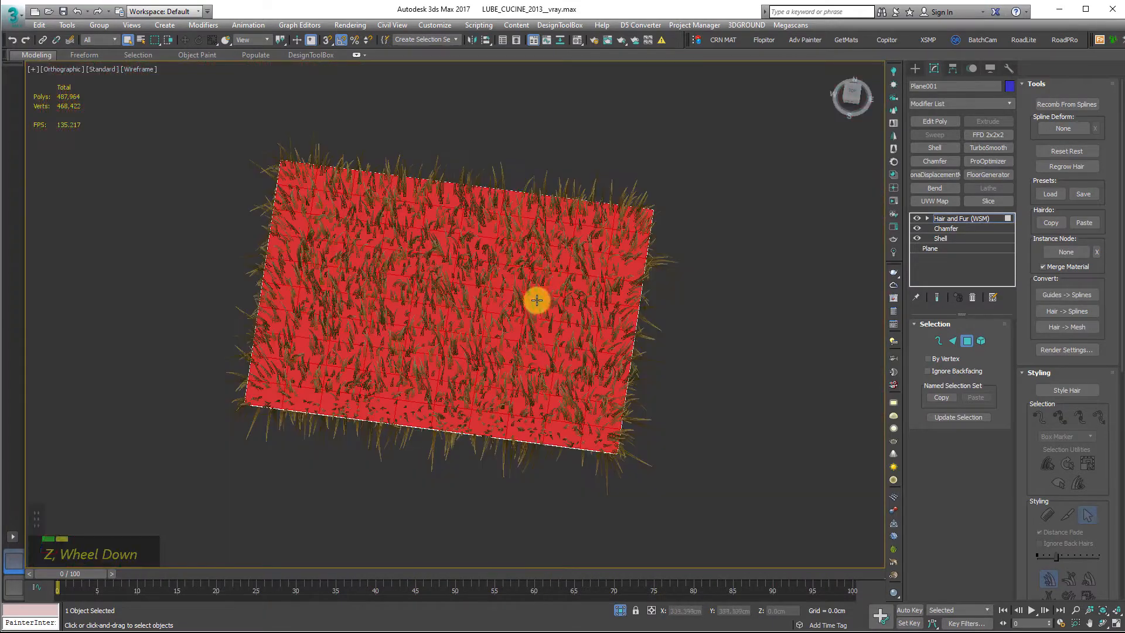
middle_click_drag(884, 319, 694, 403, "alt")
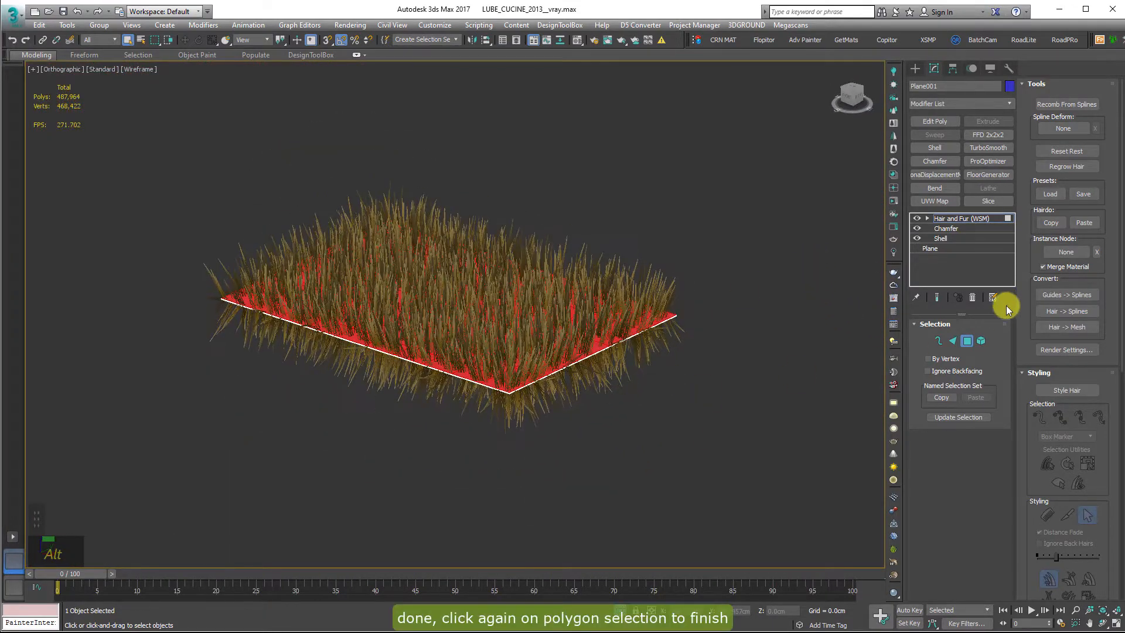
left_click(966, 341)
scroll(492, 361, "up", 4)
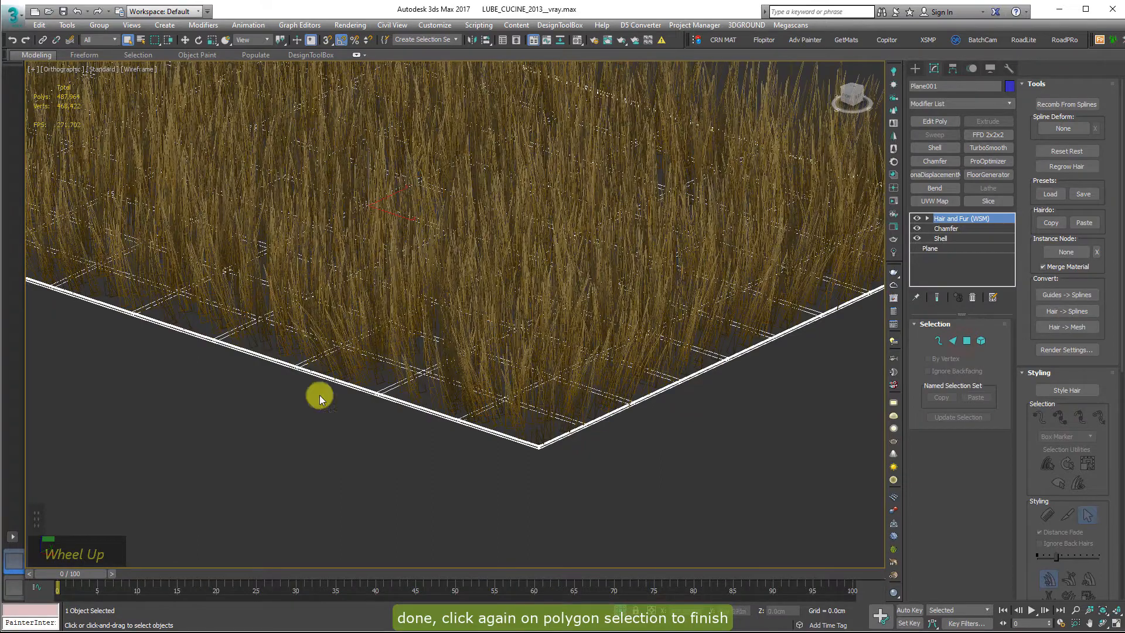
scroll(392, 347, "down", 4)
middle_click_drag(392, 347, 473, 382, "alt")
Bring the dining set and the rest of the kitchen back into view and frame the hair under the chairs
right_click(530, 362)
mouse_move(595, 247)
left_click(563, 275)
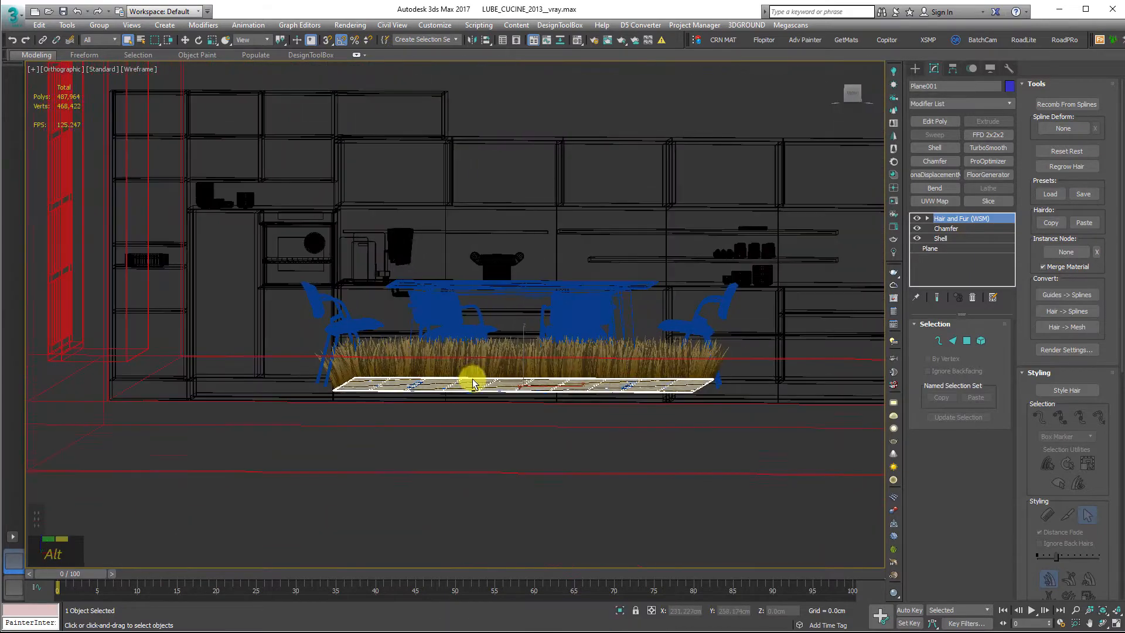
scroll(417, 369, "up", 1)
scroll(648, 381, "up", 4)
scroll(480, 387, "down", 1)
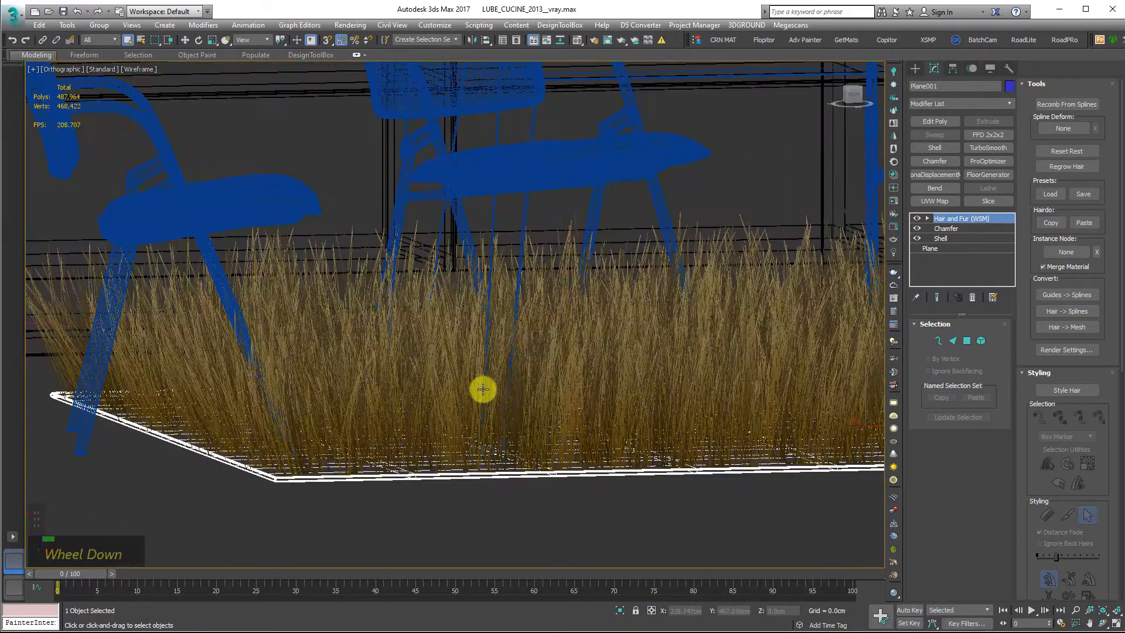
Open the hair's General Parameters and set Hair Count to 100000
left_click(1075, 373)
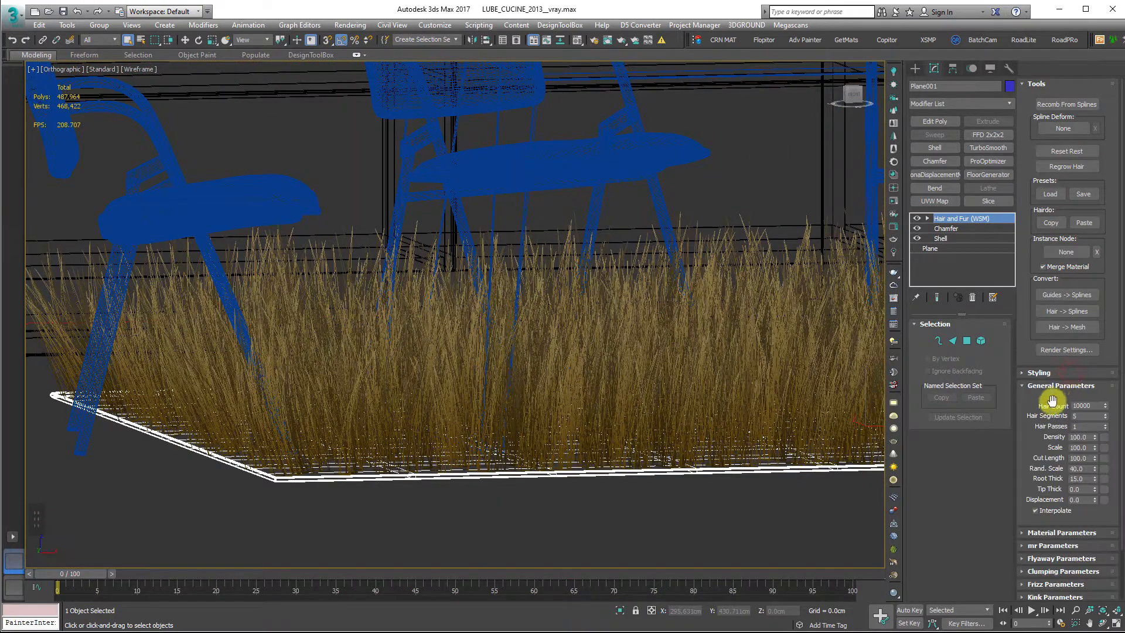
left_click(1081, 406)
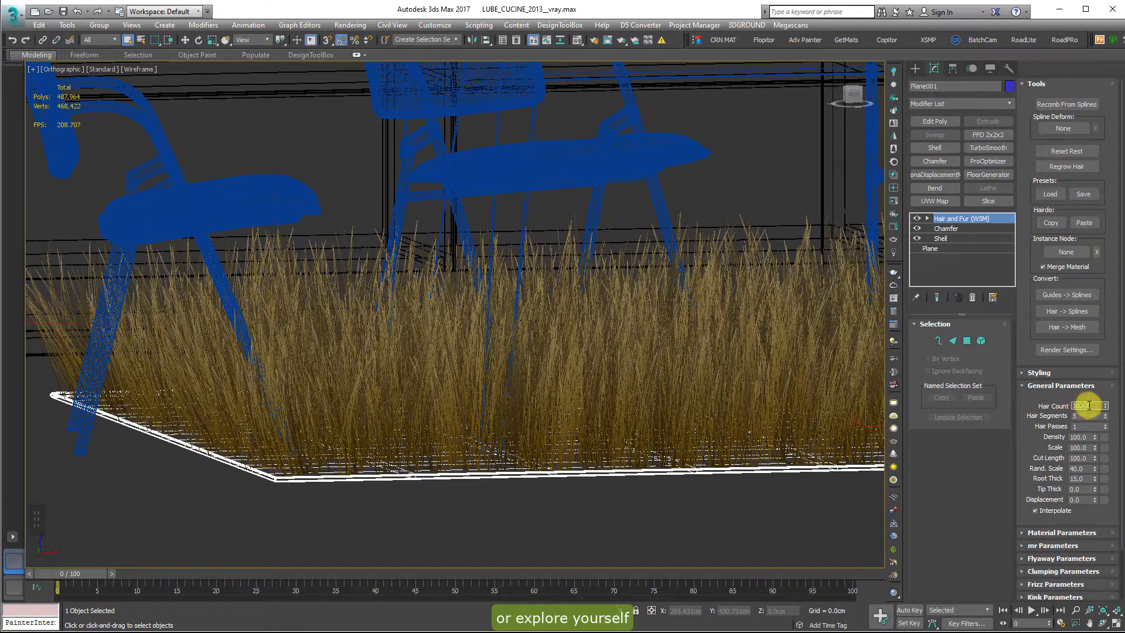
type("0")
key("Return")
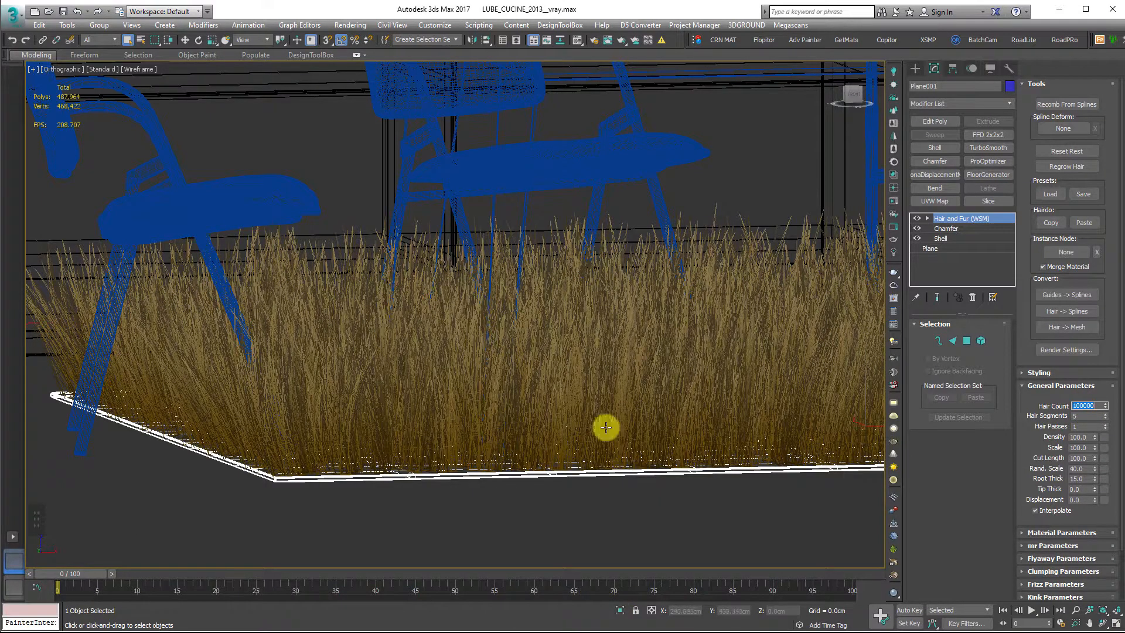
Shorten the hair by trying a Scale of 30 and settling on 20, and check its height up close
scroll(1055, 410, "down", 2)
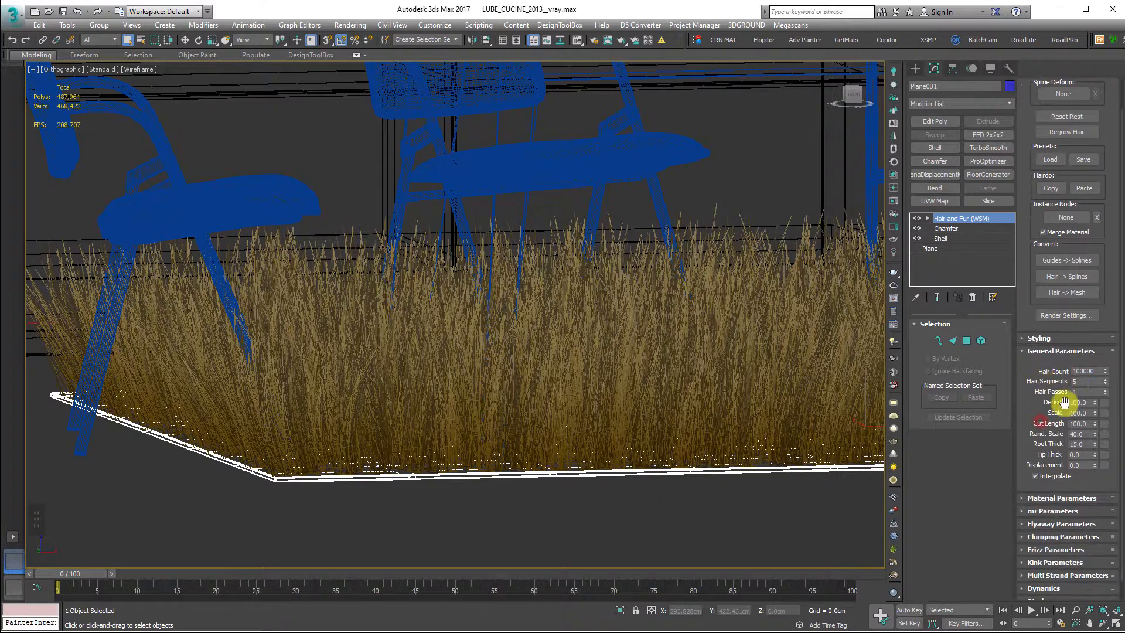
double_click(1082, 413)
type("30")
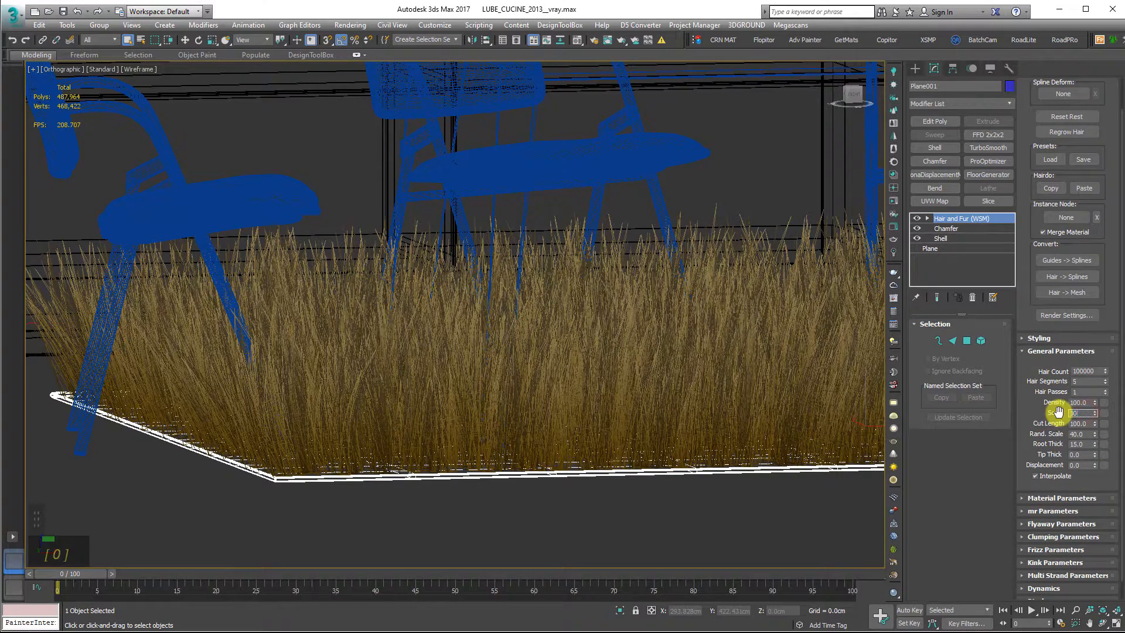
key("Return")
type("20")
key("Return")
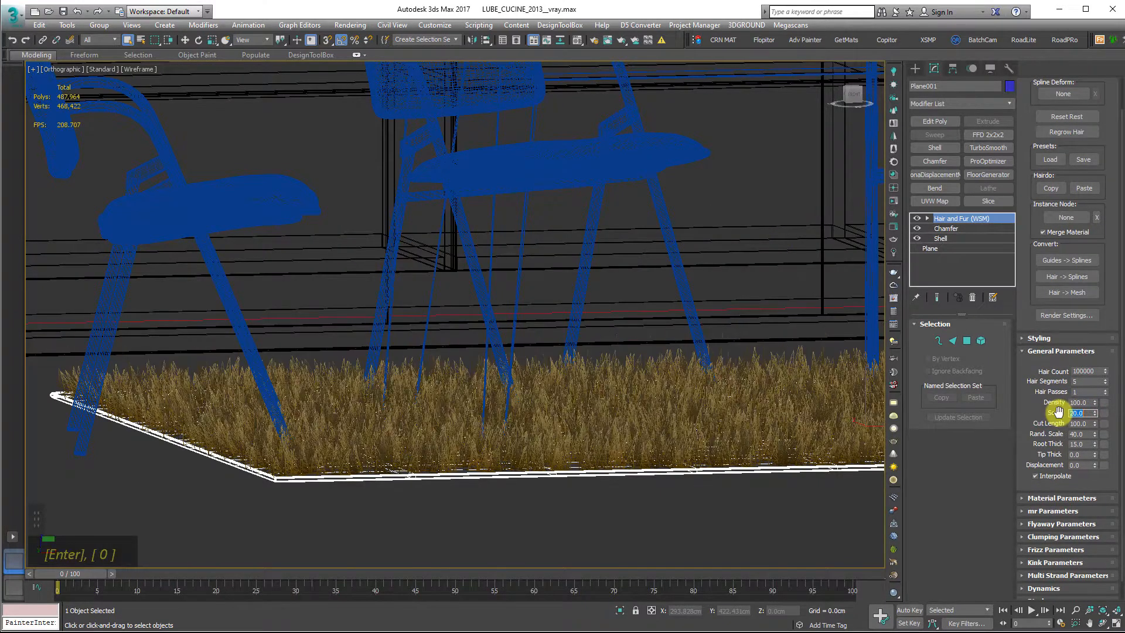
scroll(352, 452, "up", 4)
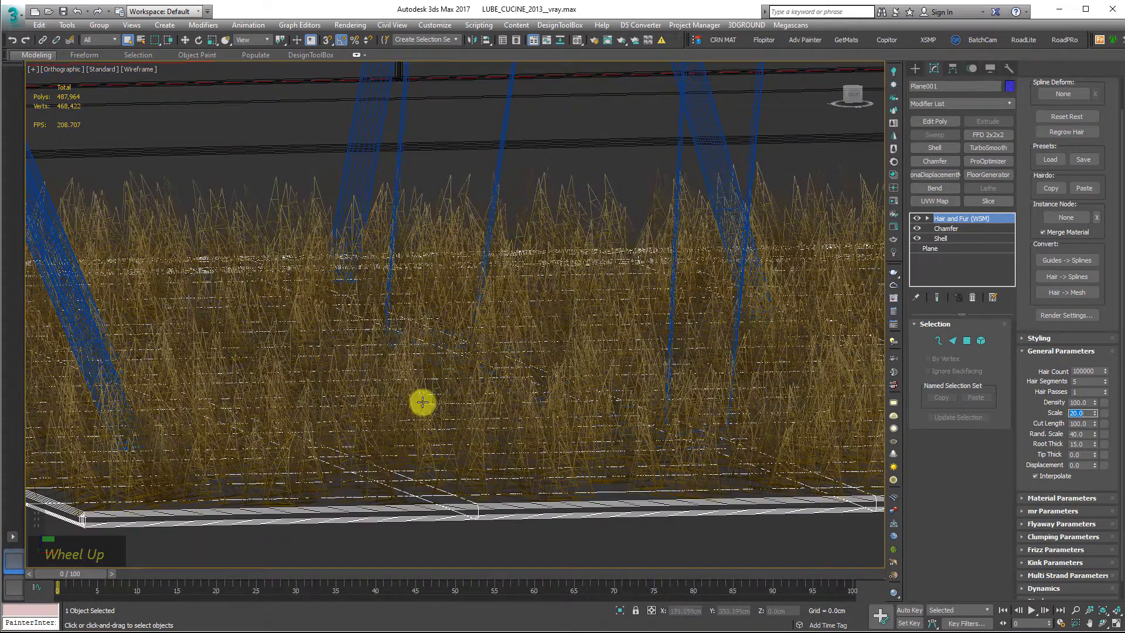
Try Rand. Scale values of 30 and 20 on the hair and set it back to 40
double_click(1090, 434)
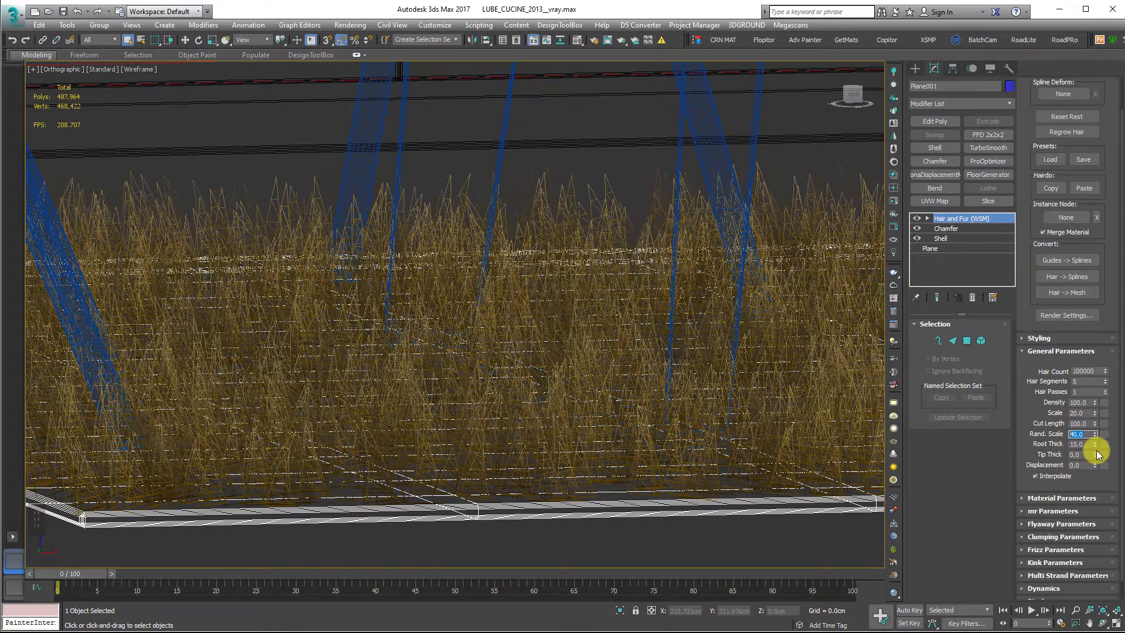
type("30")
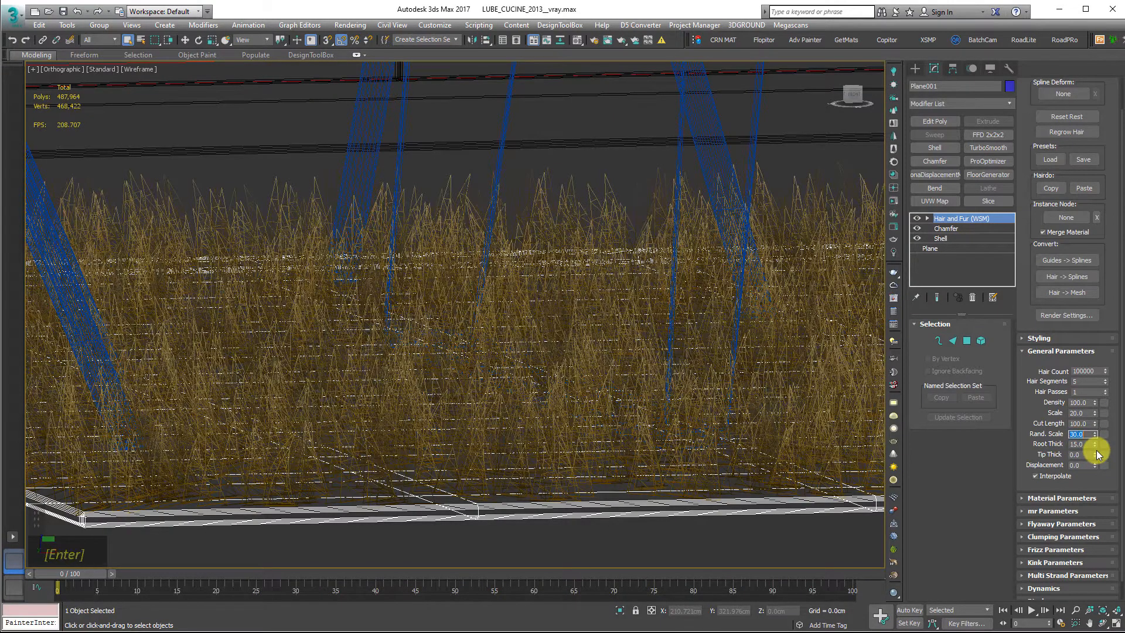
key("Return")
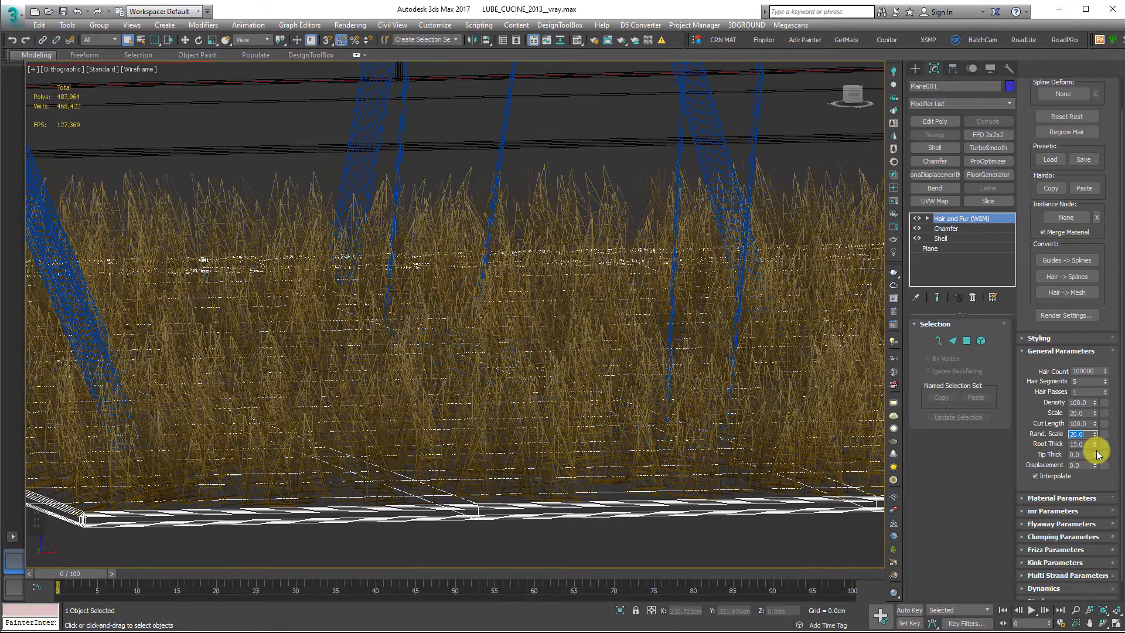
type("40")
key("Return")
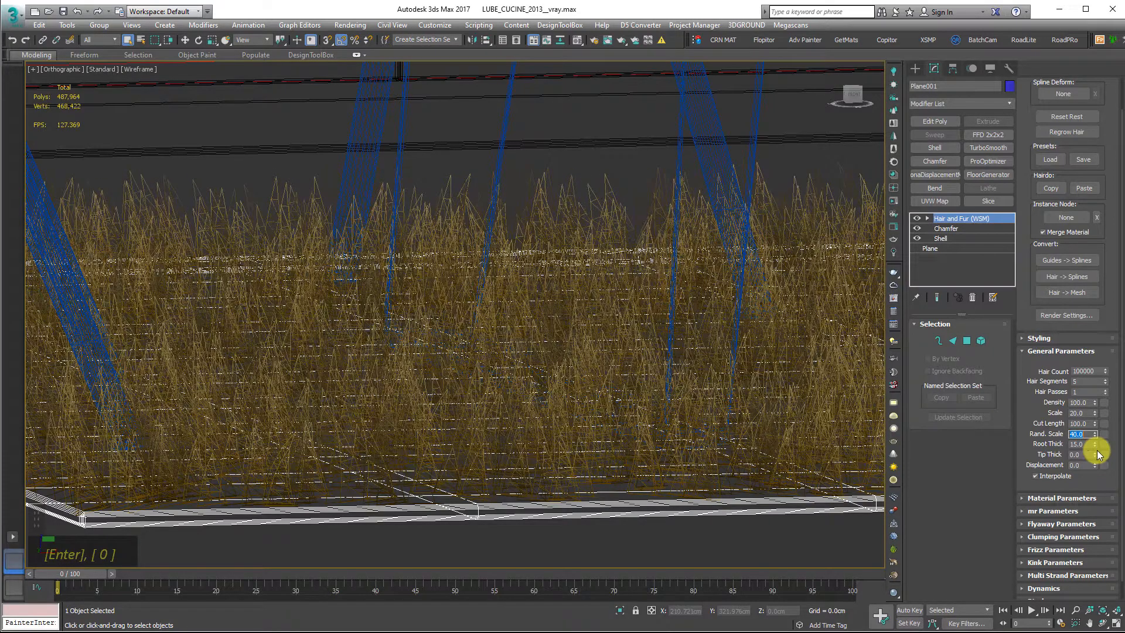
Set the hair's Root Thick to 5 and its Tip Thick first to 4 and finally to 3.5
double_click(1084, 444)
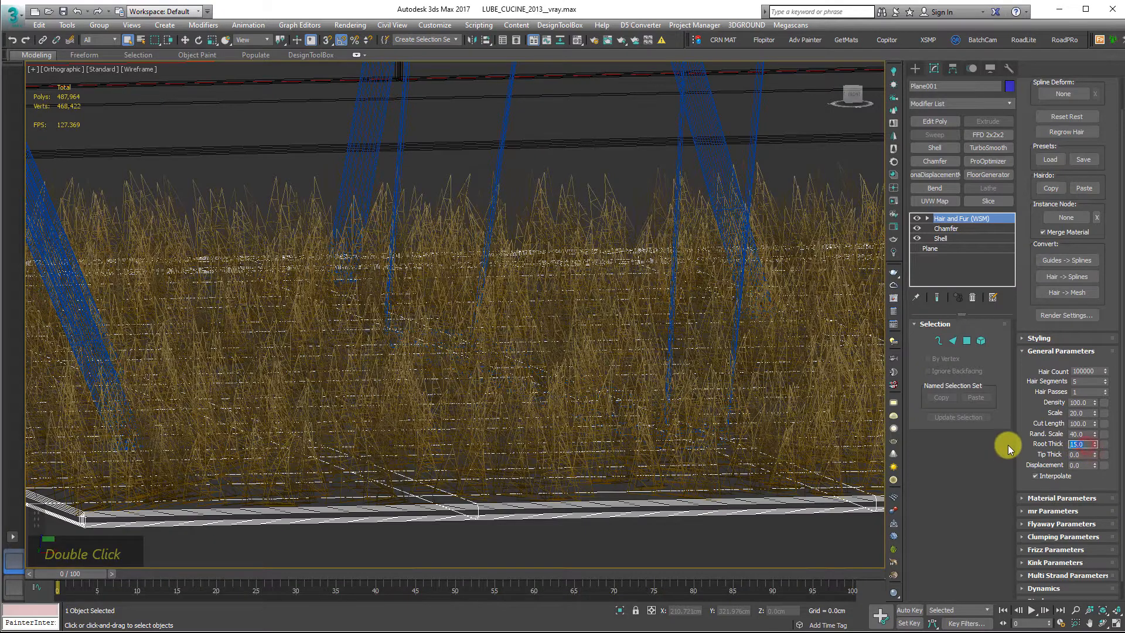
type("5")
key("Return")
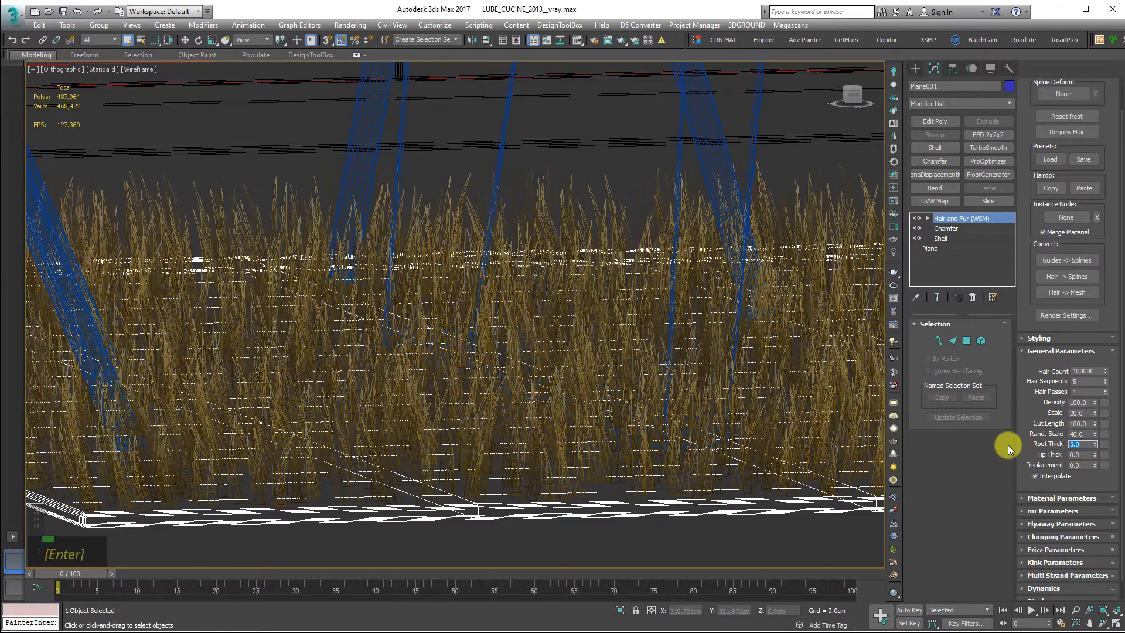
key("Tab")
key("Tab")
type("4")
key("Return")
type("3.5")
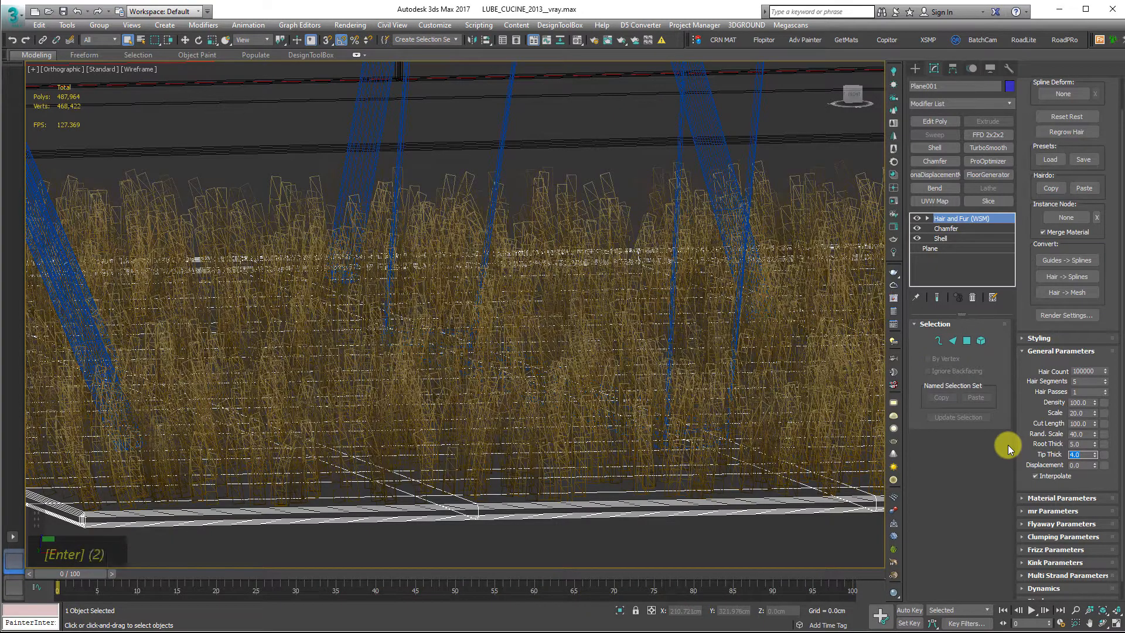
key("Return")
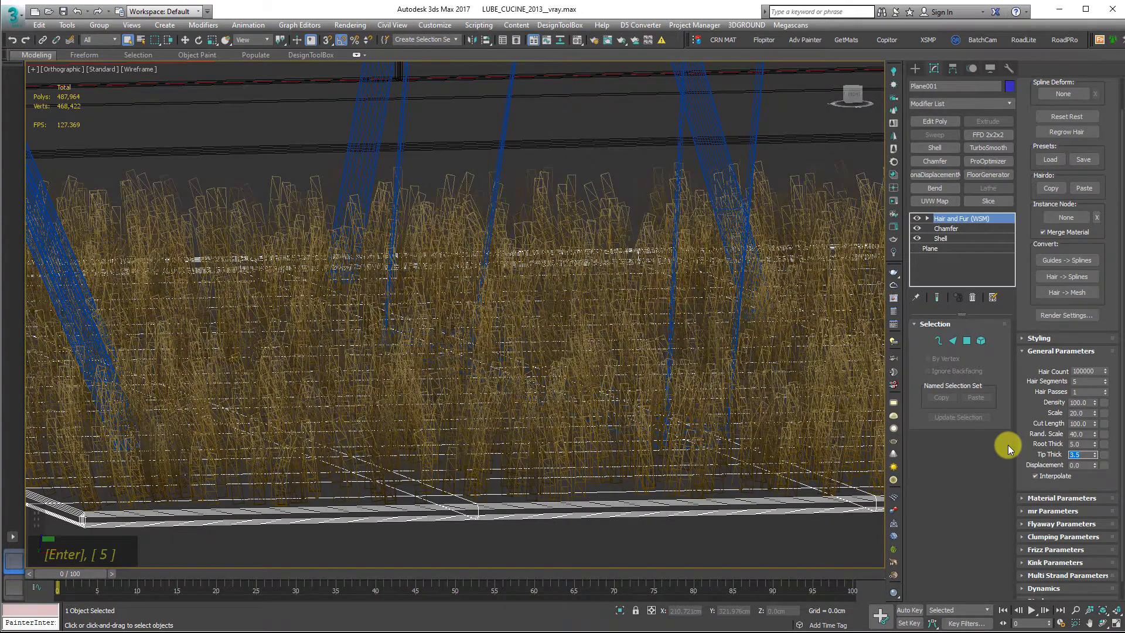
middle_click_drag(698, 416, 484, 368, "alt")
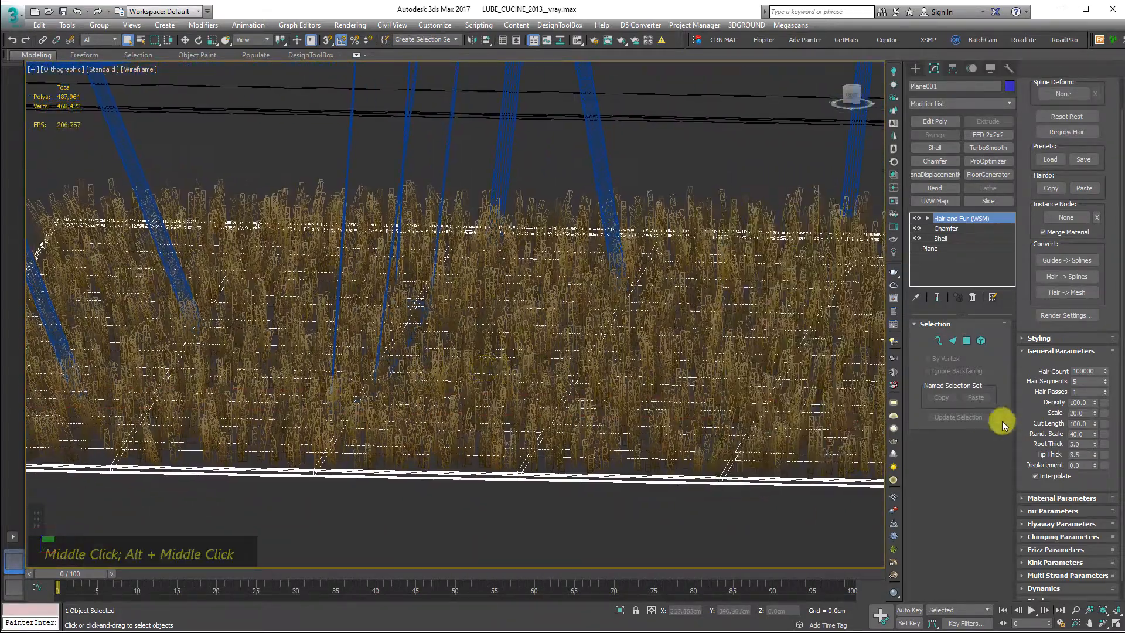
Open the hair's Clumping Parameters and set Clumps to 50 and Strength to 0.5
scroll(1019, 462, "down", 1)
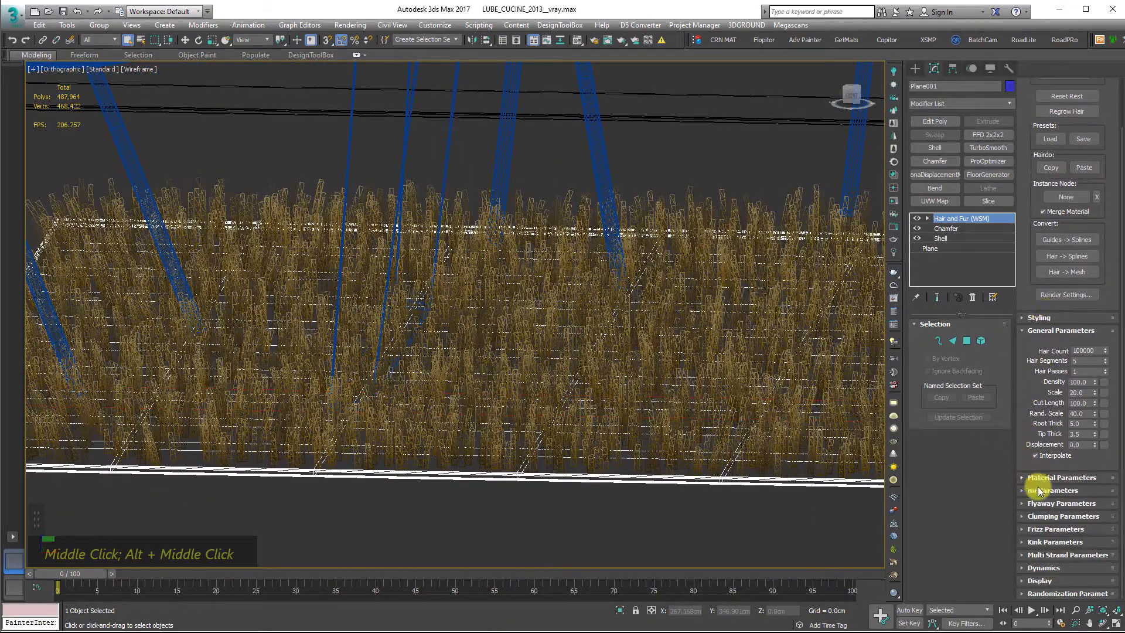
left_click(1039, 517)
scroll(633, 397, "down", 3)
middle_click_drag(633, 397, 301, 346, "alt")
double_click(1082, 483)
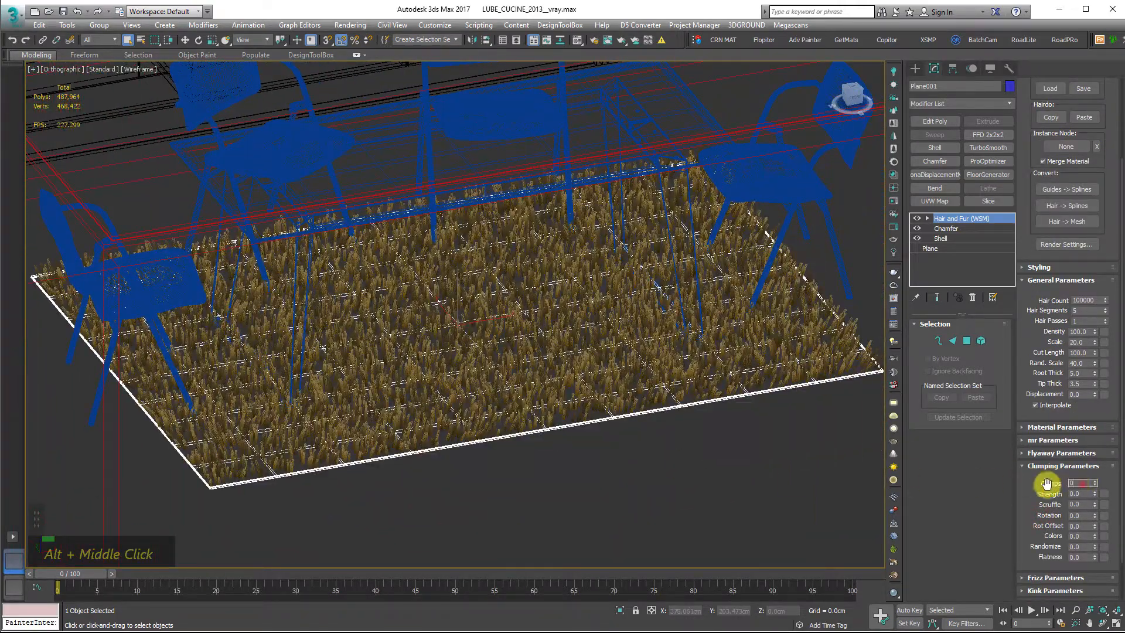
type("50")
key("Tab")
type("0.5")
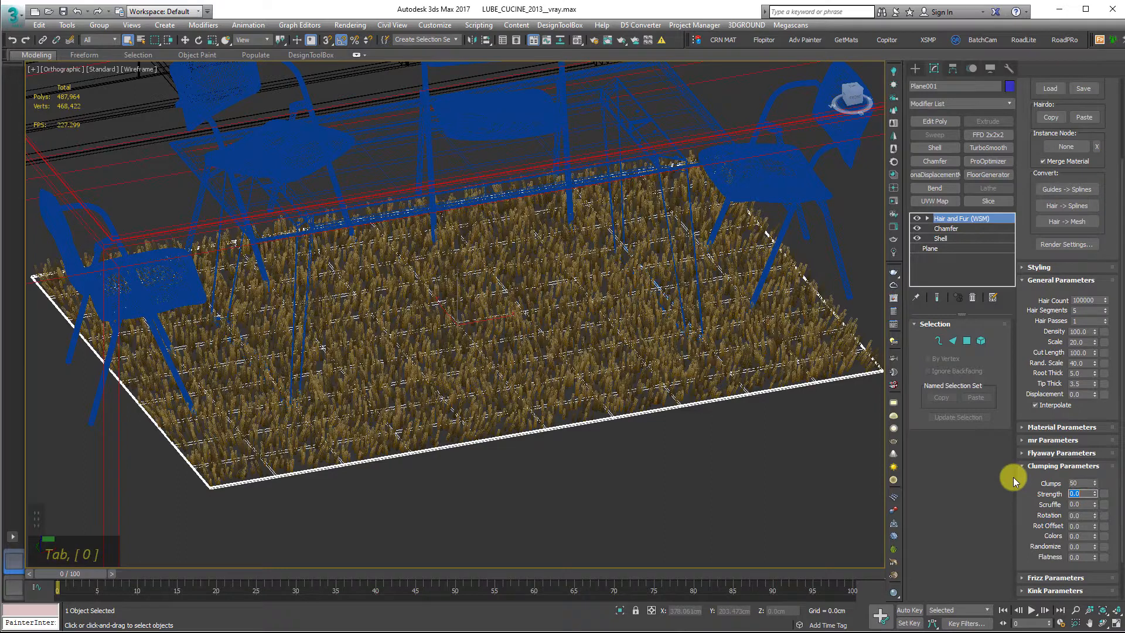
key("Tab")
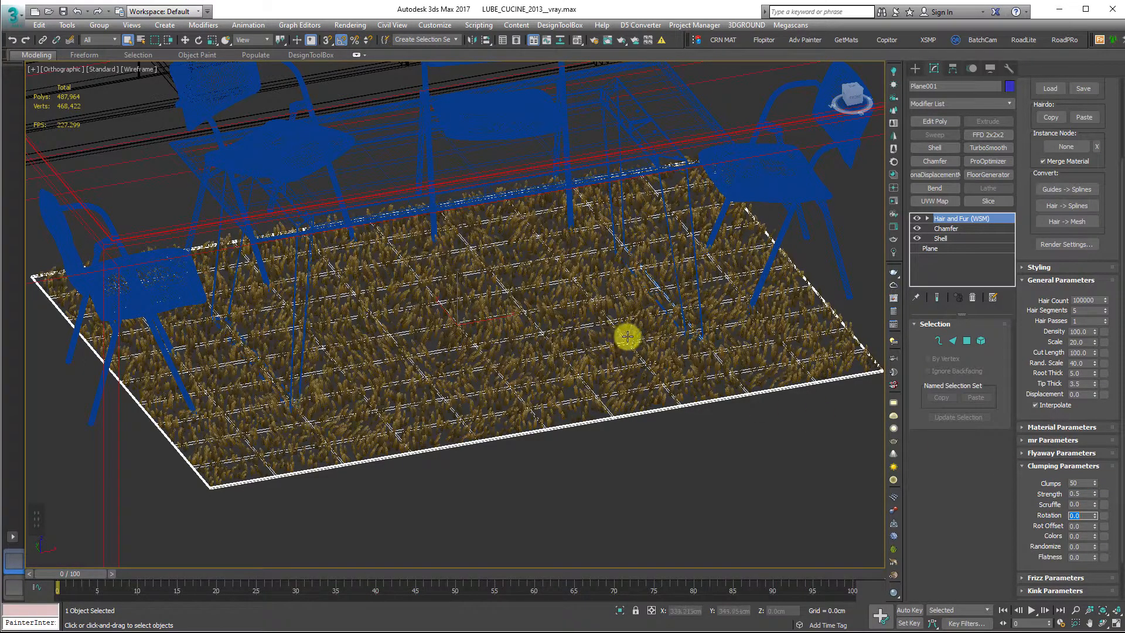
Isolate the rug, start Style Hair on its Hair and Fur modifier and apply Recomb to the guides
key("alt+q")
middle_click_drag(565, 322, 531, 329, "alt")
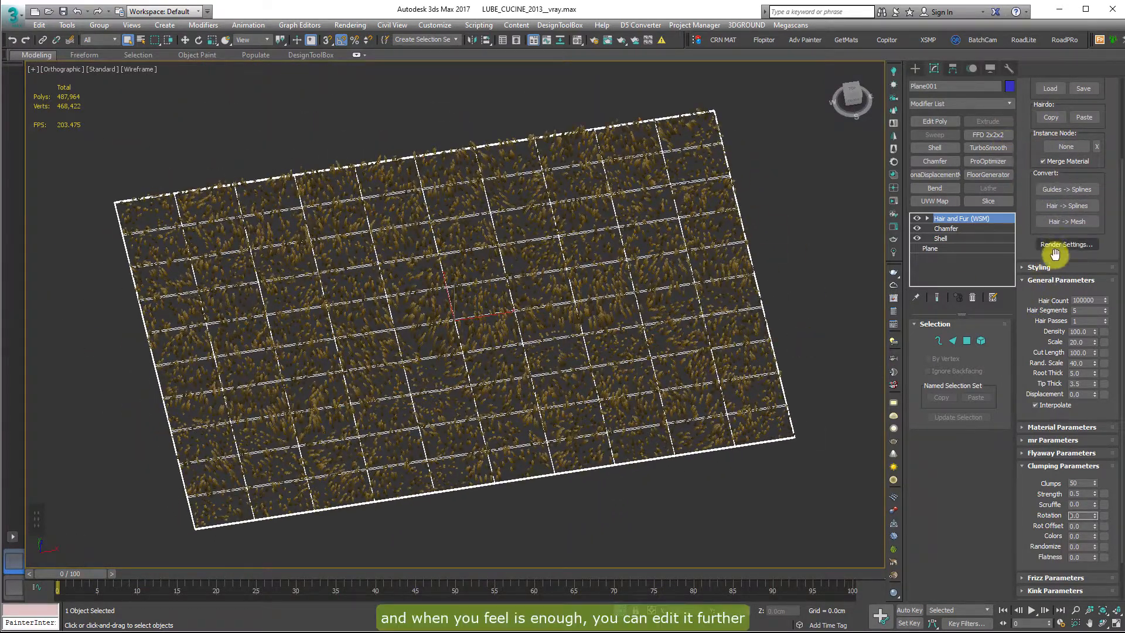
left_click(1050, 267)
left_click(1053, 223)
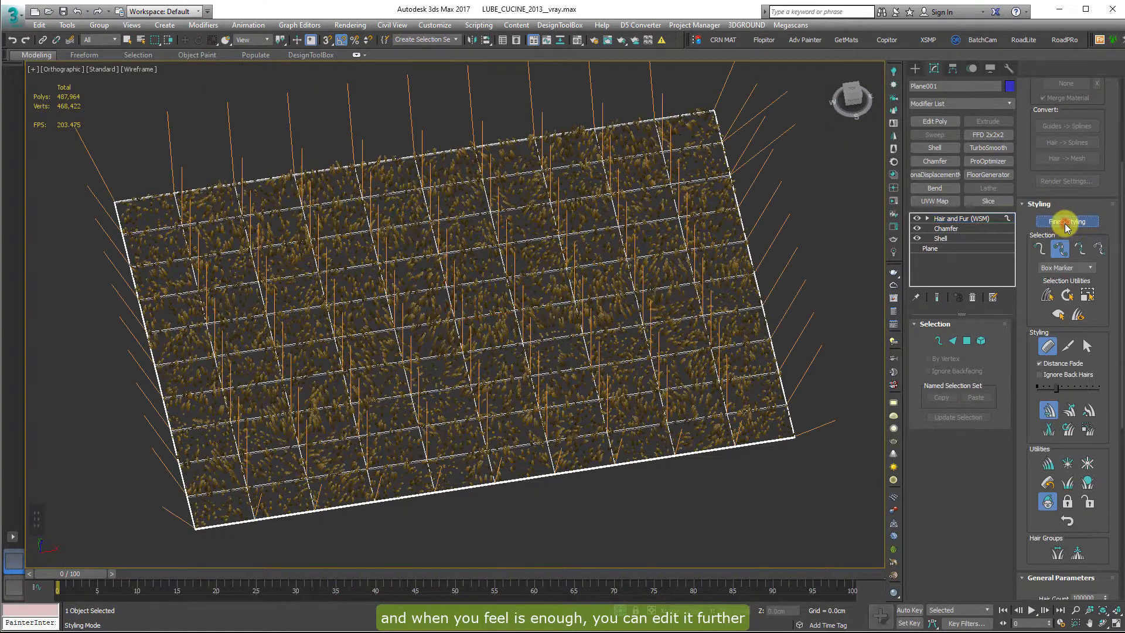
left_click(1049, 483)
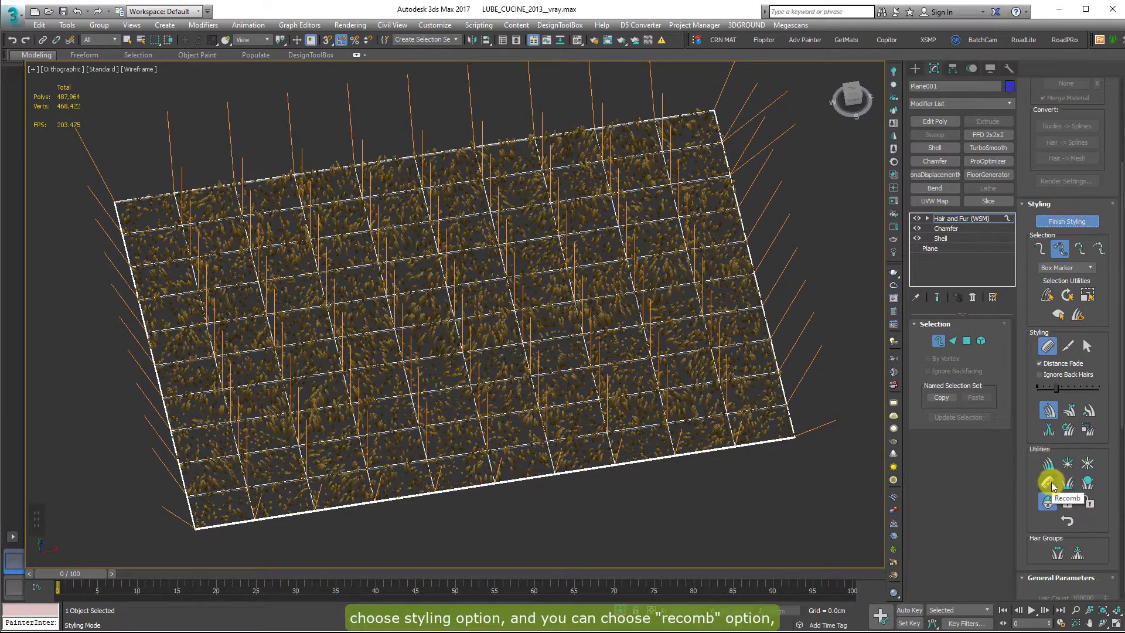
mouse_move(233, 498)
middle_mouse_down("alt")
mouse_move(271, 369)
mouse_move(257, 434)
mouse_move(262, 463)
mouse_move(271, 454)
middle_mouse_up("alt")
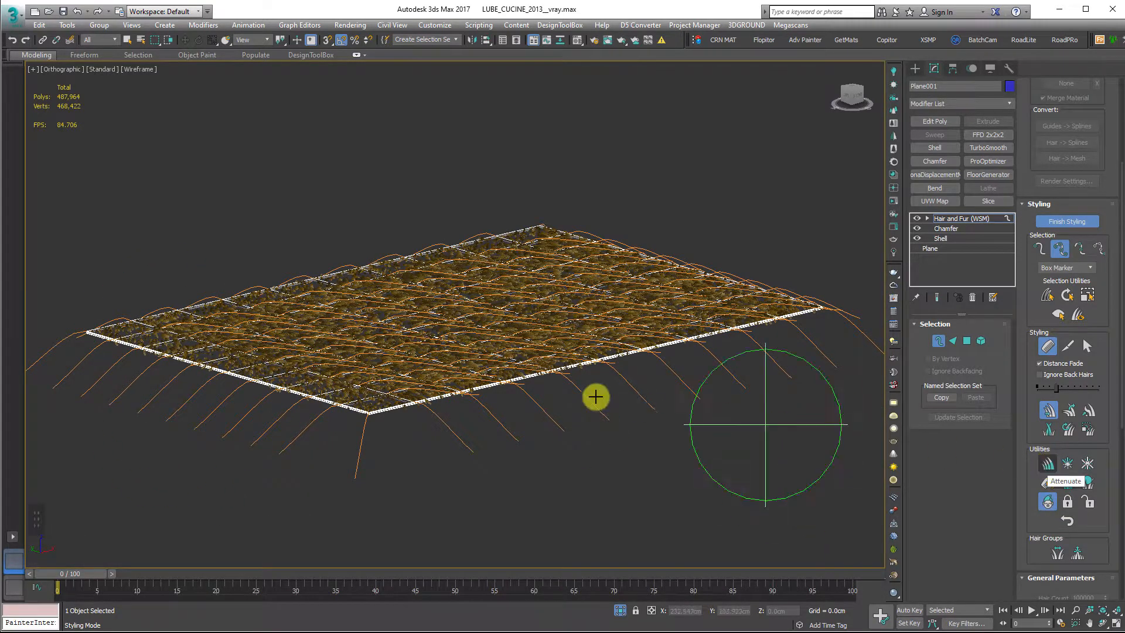
Brush the drooping guide hairs upward across the rug so they stand above its surface
middle_click_drag(595, 395, 595, 415)
left_click_drag(159, 353, 98, 292)
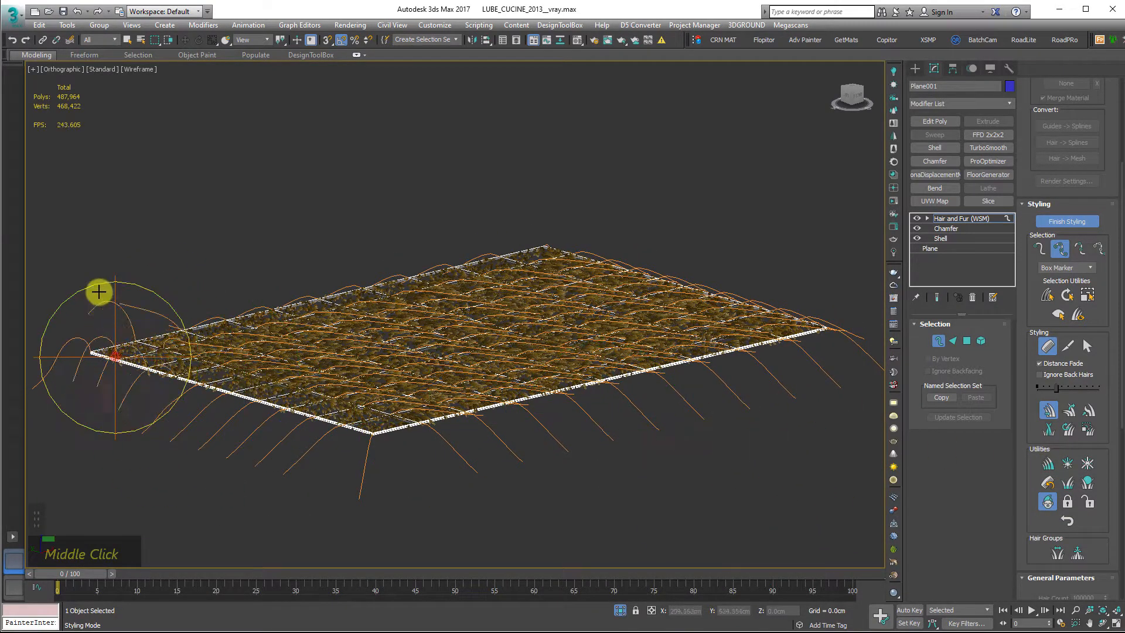
mouse_move(96, 146)
left_mouse_down()
mouse_move(276, 414)
mouse_move(339, 271)
mouse_move(460, 121)
mouse_move(664, 326)
mouse_move(744, 231)
mouse_move(864, 201)
mouse_move(508, 246)
mouse_move(564, 36)
left_mouse_up()
mouse_move(281, 317)
middle_mouse_down()
mouse_move(434, 315)
mouse_move(269, 385)
middle_mouse_up()
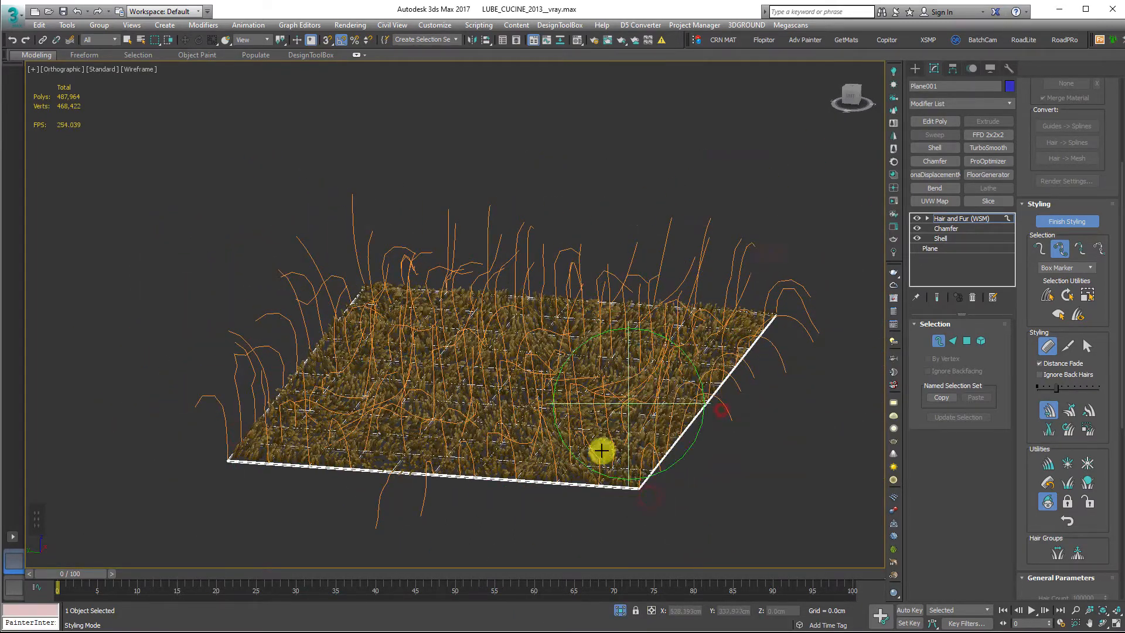
mouse_move(603, 452)
middle_mouse_down("alt")
mouse_move(615, 477)
mouse_move(364, 371)
middle_mouse_up("alt")
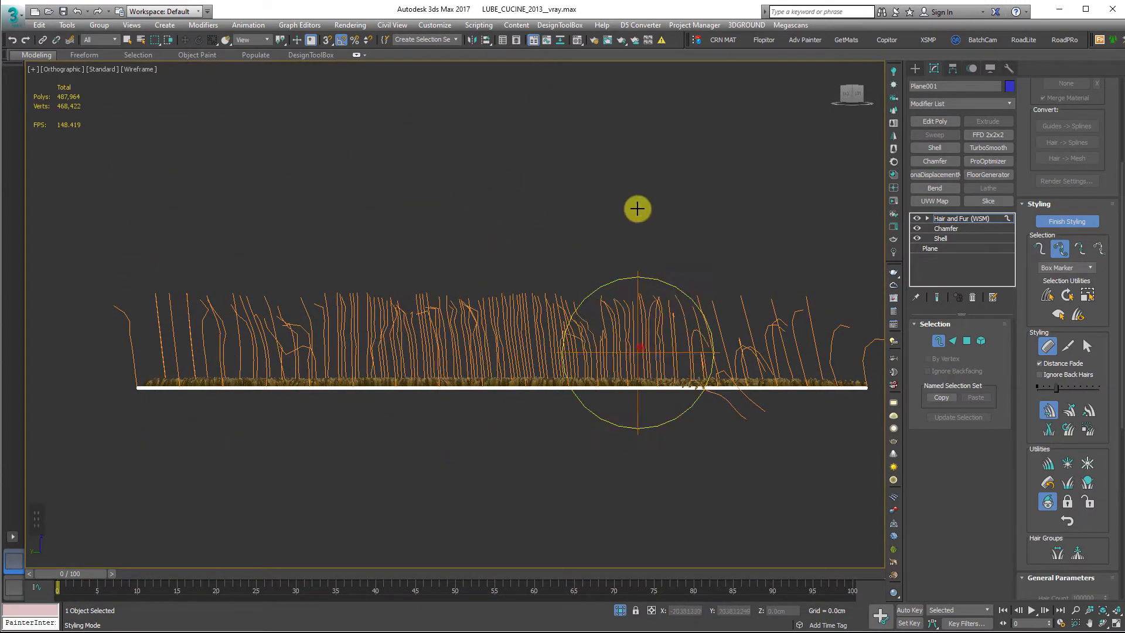
left_click_drag(755, 349, 705, 10)
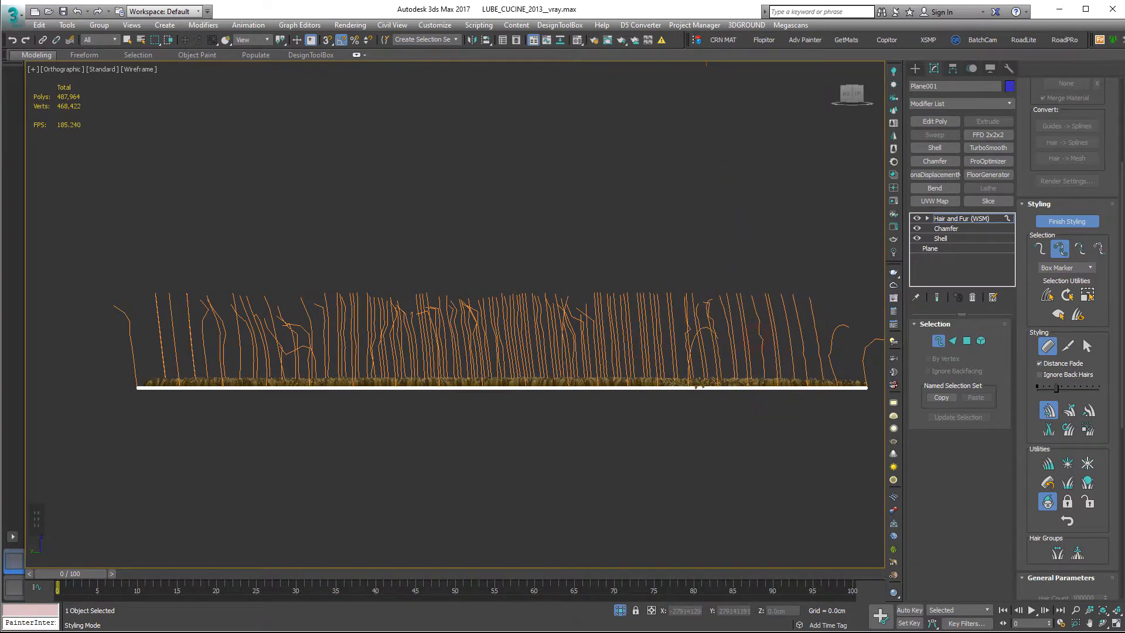
middle_click_drag(284, 179, 510, 272, "alt")
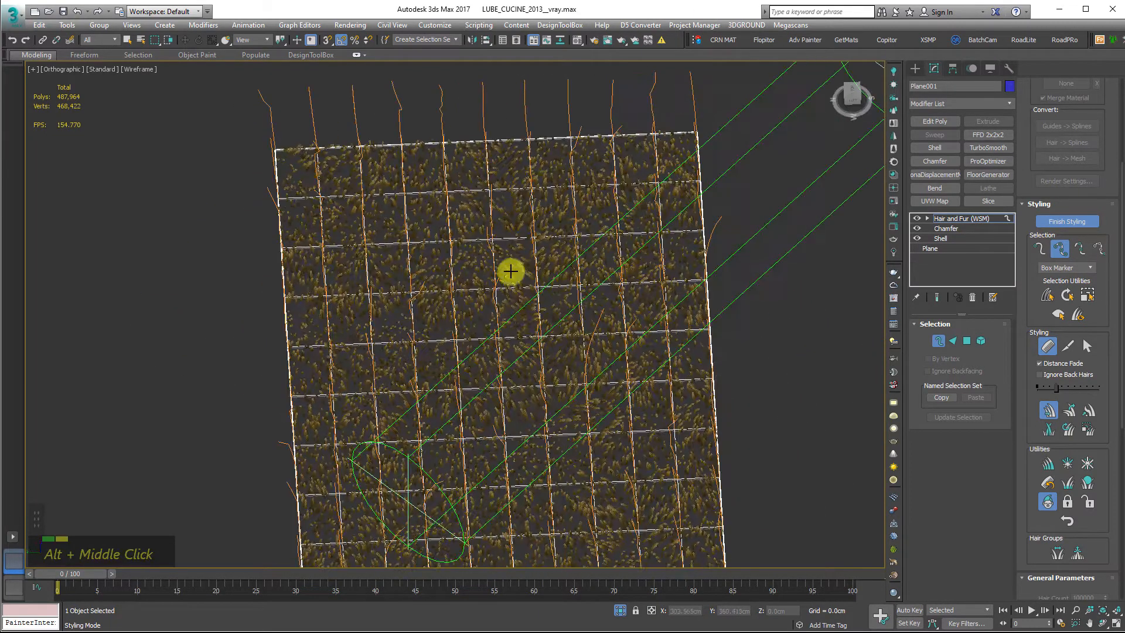
Brush the guides around one end and corner of the rug in varied directions, bending the edge guides outward
left_click_drag(309, 130, 201, 85)
left_click_drag(352, 140, 460, 159)
mouse_move(519, 105)
left_mouse_down()
mouse_move(555, 178)
mouse_move(681, 166)
mouse_move(680, 316)
mouse_move(580, 359)
mouse_move(424, 464)
mouse_move(352, 288)
left_mouse_up()
mouse_move(352, 288)
middle_mouse_down("alt")
mouse_move(327, 293)
mouse_move(344, 329)
mouse_move(465, 329)
mouse_move(534, 257)
middle_mouse_up("alt")
left_click_drag(448, 235, 292, 134)
left_click_drag(379, 208, 146, 169)
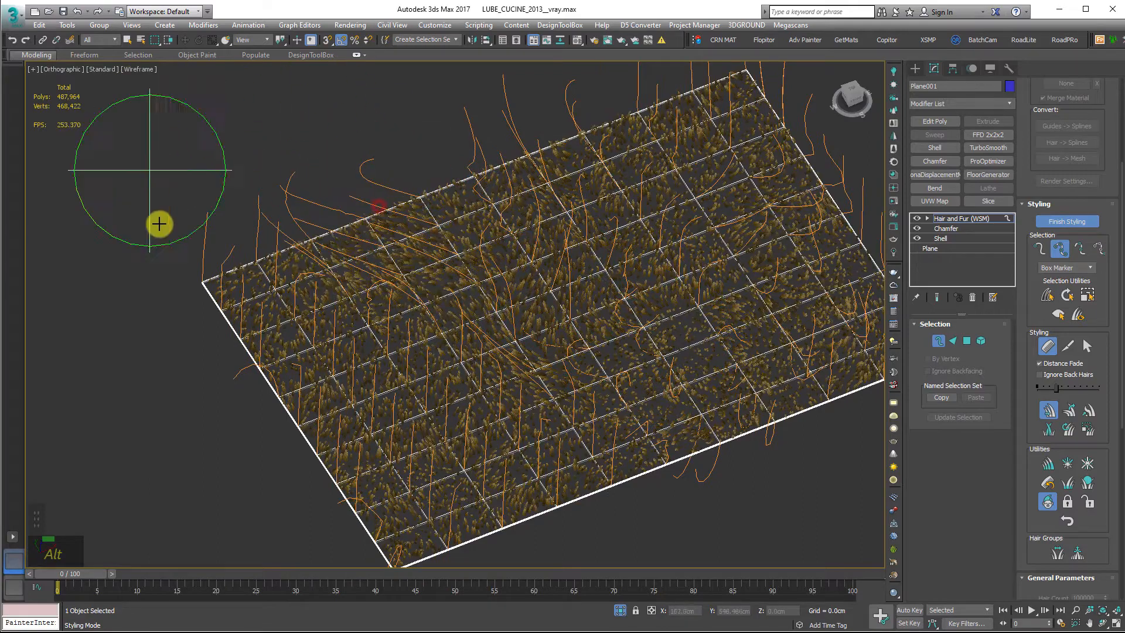
left_click_drag(251, 258, 111, 270)
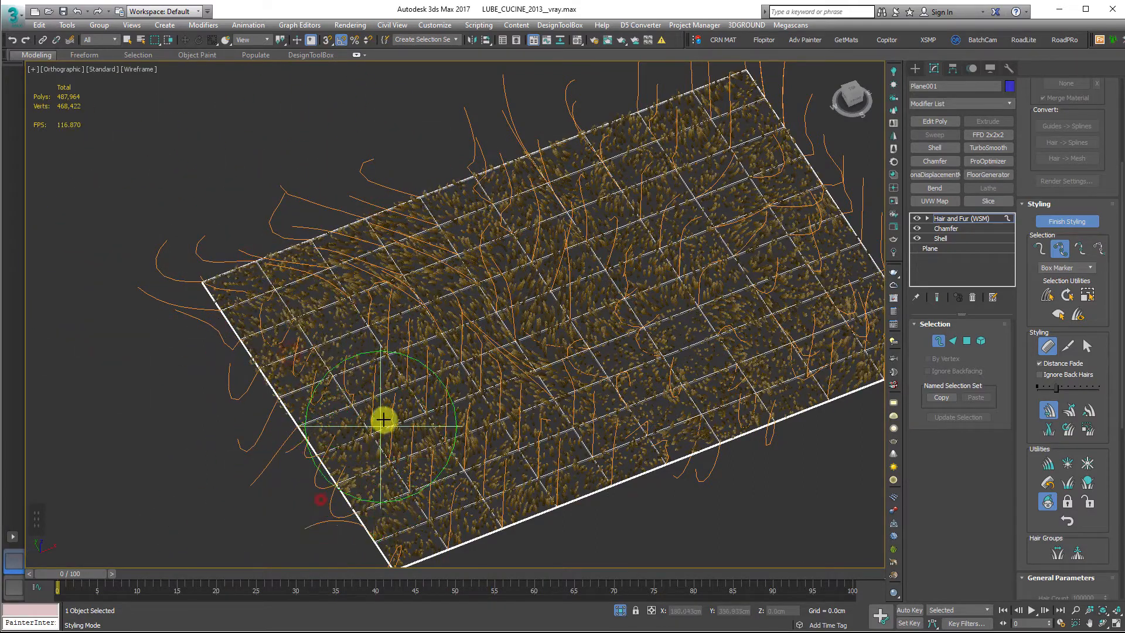
Brush the guides along the rug's other edges outward and lift those hanging below its surface
mouse_move(384, 420)
middle_mouse_down("alt")
mouse_move(494, 408)
mouse_move(535, 422)
mouse_move(572, 457)
middle_mouse_up("alt")
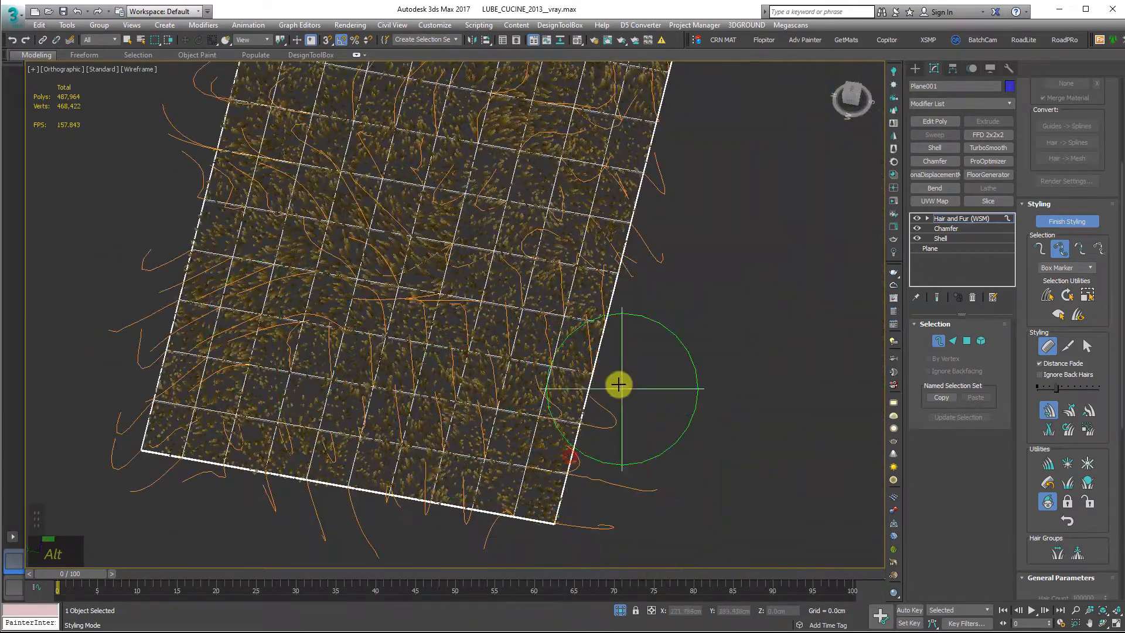
mouse_move(713, 321)
middle_mouse_down("alt")
mouse_move(680, 244)
mouse_move(713, 229)
middle_mouse_up("alt")
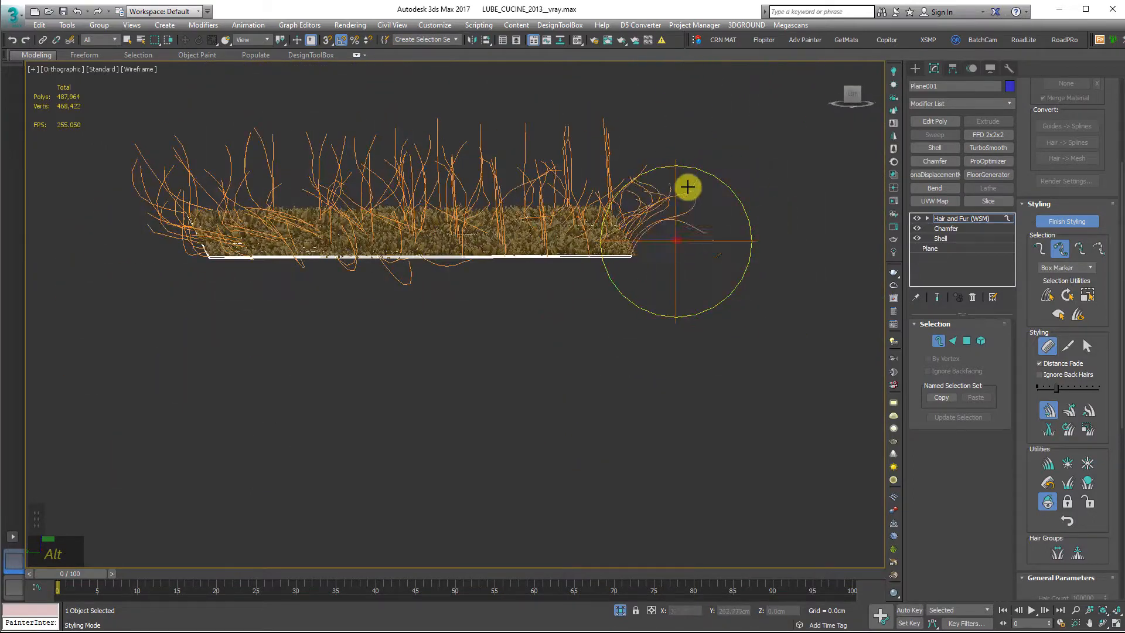
left_click_drag(658, 220, 688, 221)
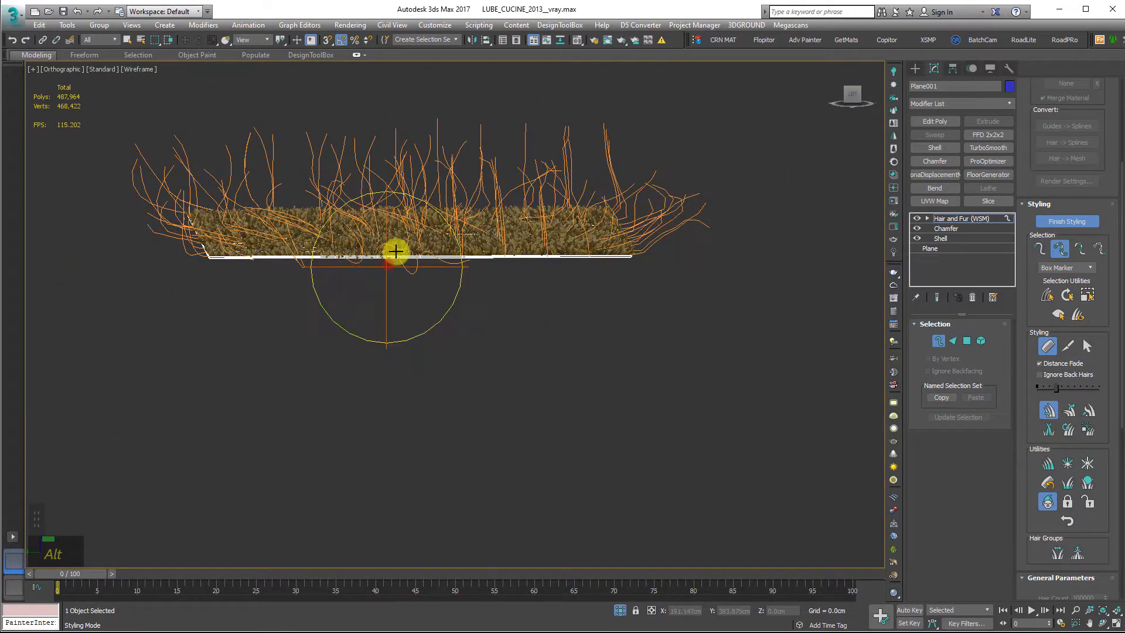
mouse_move(396, 251)
middle_mouse_down("alt")
mouse_move(459, 263)
mouse_move(442, 279)
mouse_move(550, 216)
mouse_move(716, 263)
middle_mouse_up("alt")
middle_click_drag(748, 191, 558, 279)
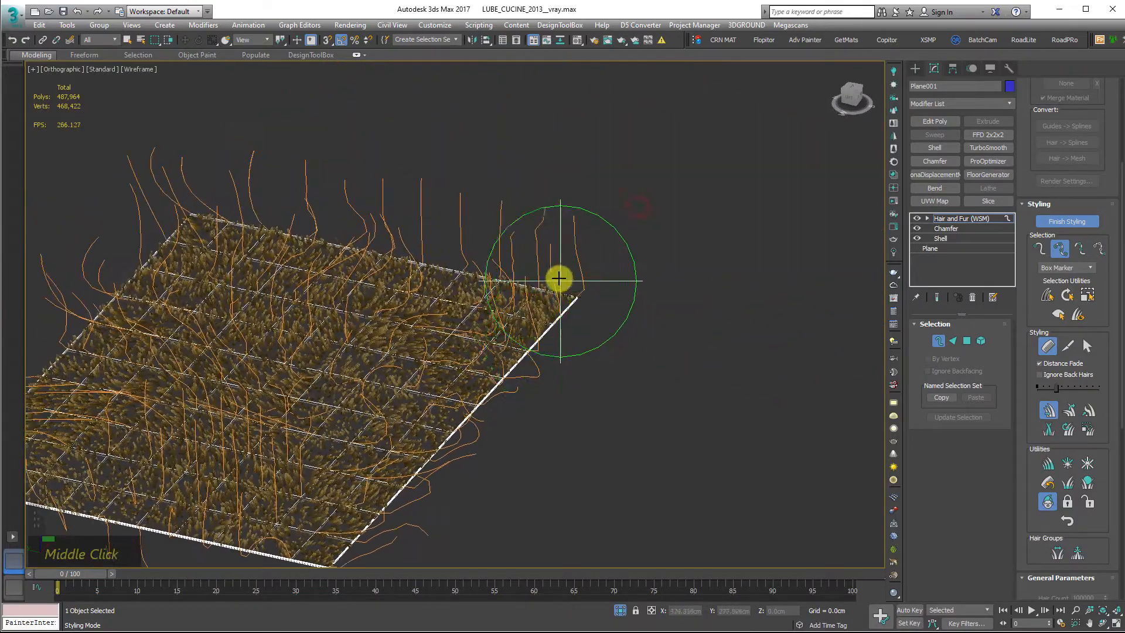
Continue brushing the guides irregularly over the middle and remaining sides of the rug, working from several angles
mouse_move(507, 153)
middle_mouse_down("alt")
mouse_move(543, 211)
mouse_move(590, 391)
mouse_move(666, 412)
mouse_move(638, 382)
mouse_move(676, 385)
mouse_move(656, 373)
mouse_move(484, 381)
mouse_move(517, 449)
middle_mouse_up("alt")
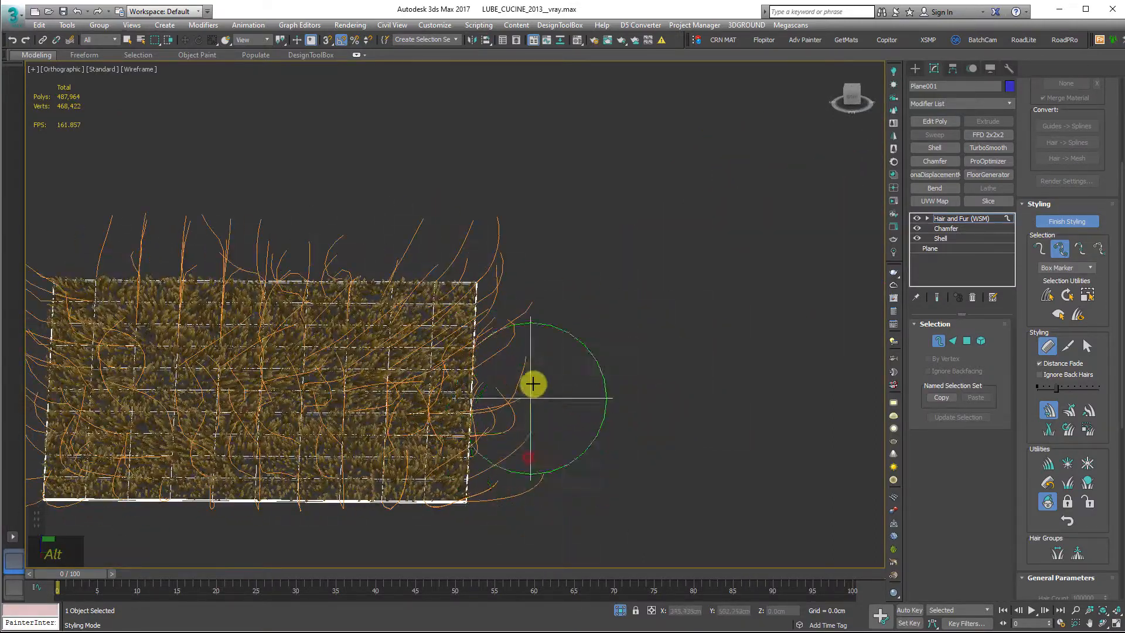
mouse_move(544, 337)
middle_mouse_down("alt")
mouse_move(434, 371)
mouse_move(695, 336)
middle_mouse_up("alt")
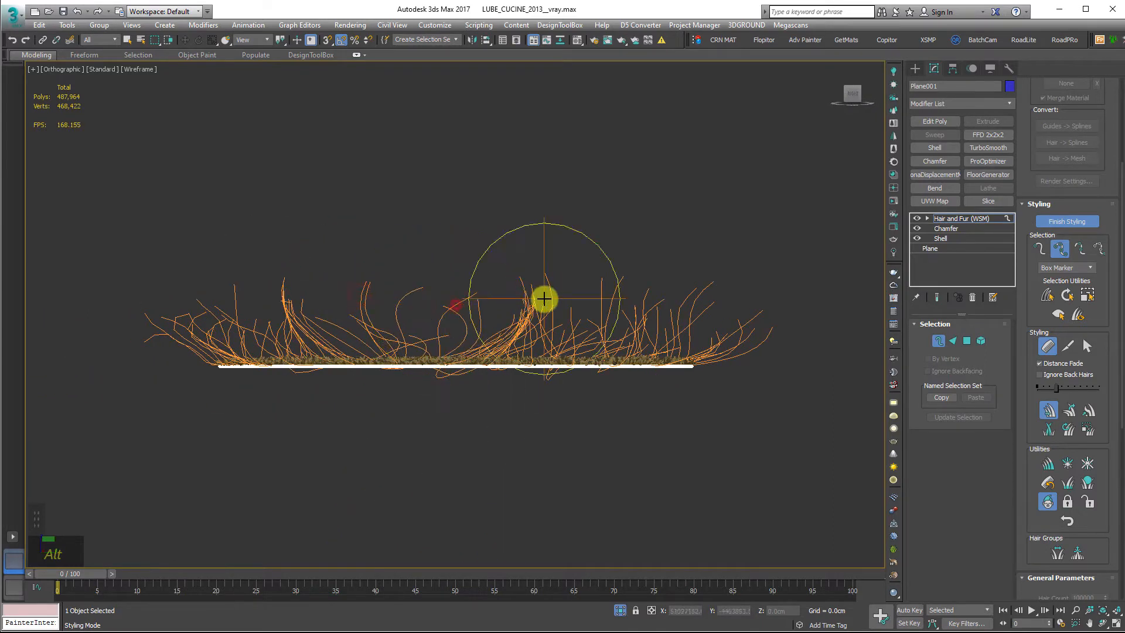
middle_click_drag(543, 299, 353, 294, "alt")
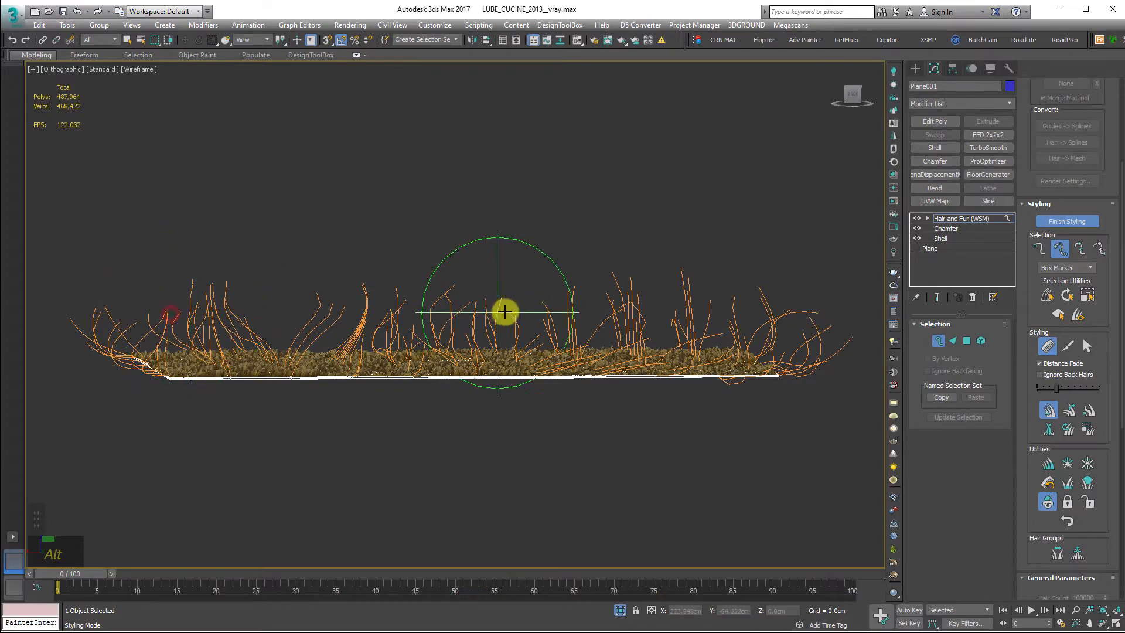
middle_click_drag(582, 306, 339, 399, "alt")
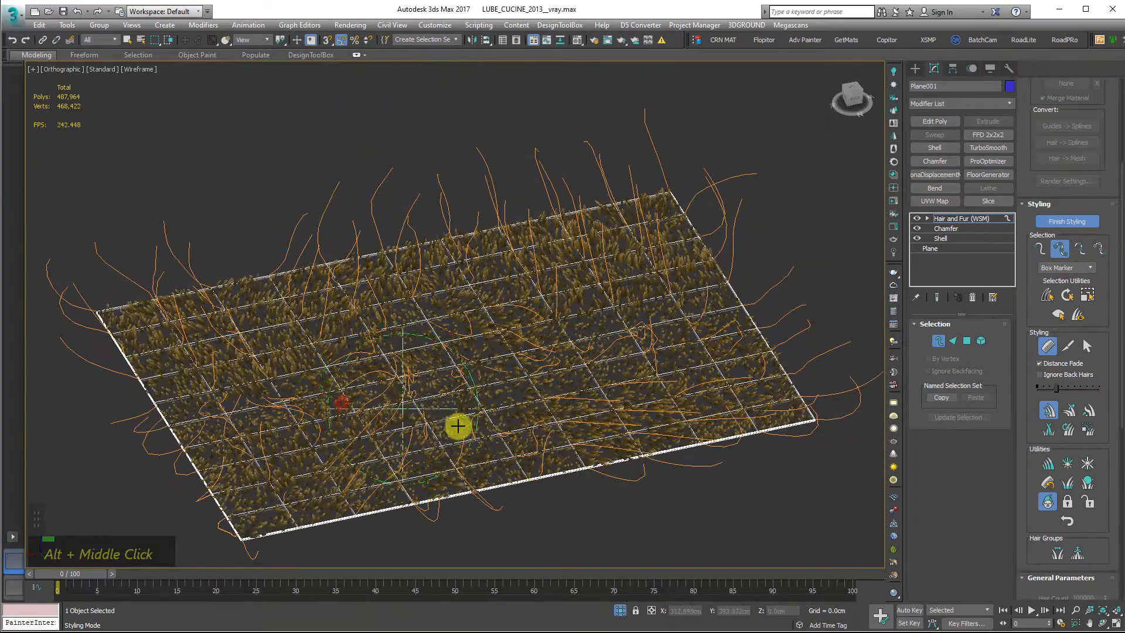
mouse_move(460, 428)
middle_mouse_down("alt")
mouse_move(645, 465)
mouse_move(417, 286)
middle_mouse_up("alt")
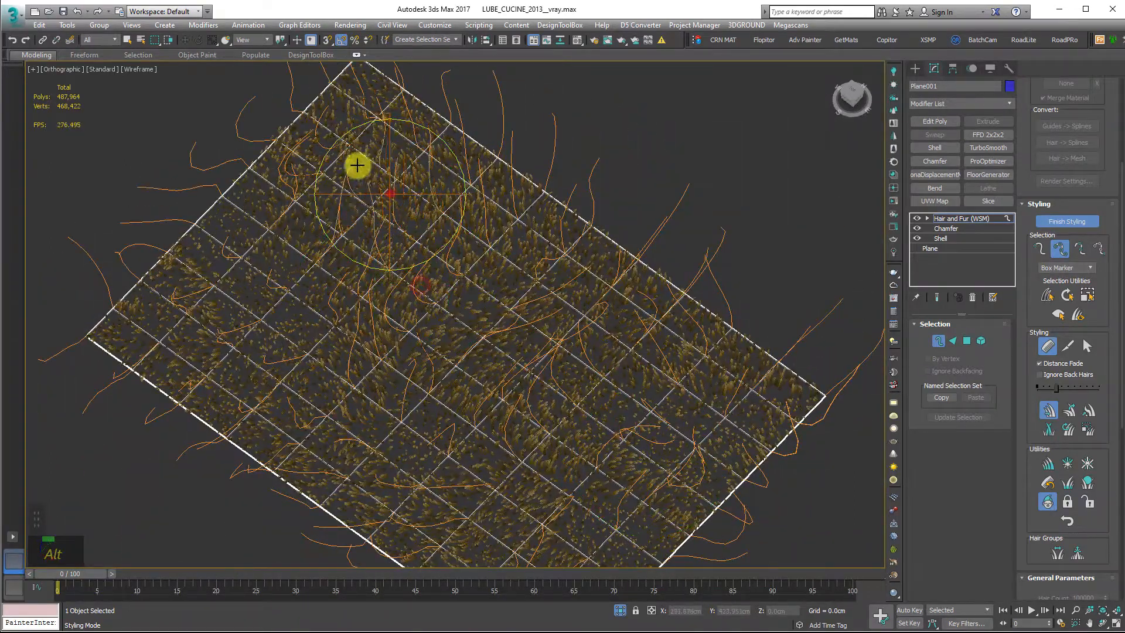
Brush the remaining guides at the rug's corner, check the edge from the side and finish styling the hair
left_click_drag(249, 177, 238, 190)
middle_click_drag(195, 360, 293, 333, "alt")
scroll(269, 369, "up", 5)
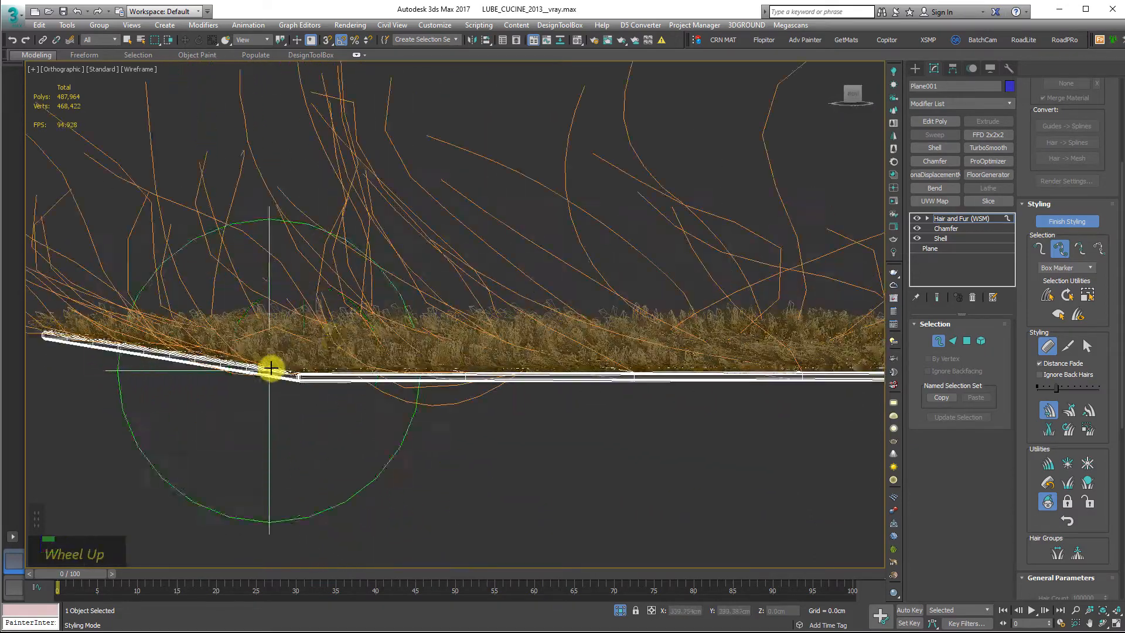
scroll(328, 334, "down", 3)
middle_click_drag(507, 381, 527, 415, "alt")
left_click(1064, 222)
scroll(527, 381, "down", 3)
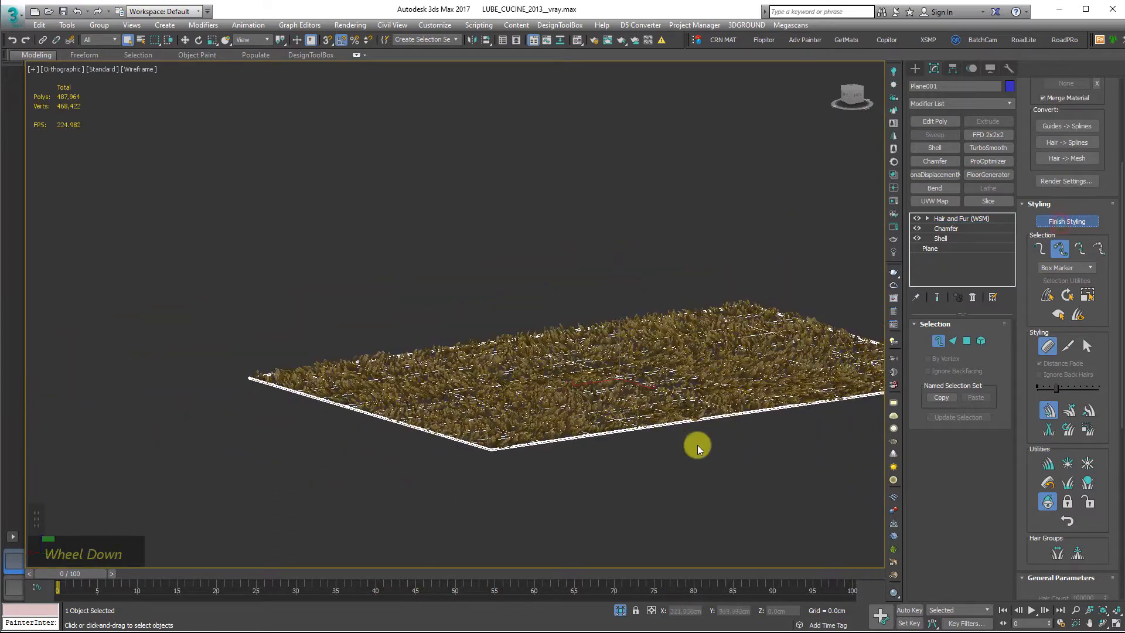
Deselect the rug and examine the direction of the styled hair up close and in the Top view
left_click(736, 447)
middle_click_drag(736, 447, 632, 376, "alt")
scroll(415, 348, "up", 5)
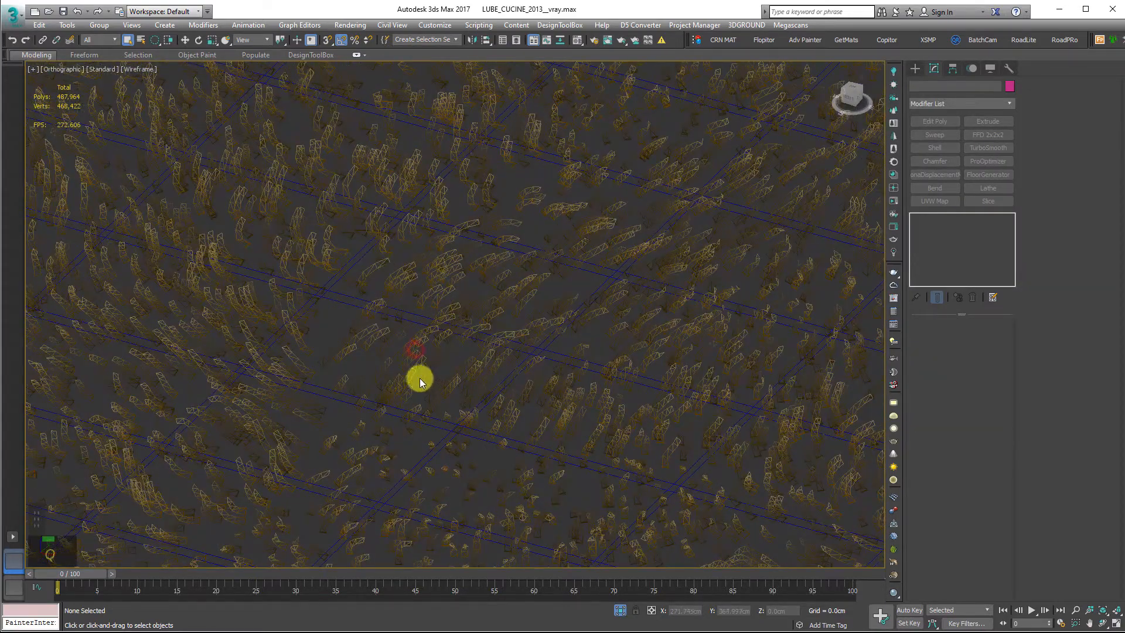
scroll(392, 356, "down", 5)
key("t")
key("z")
key("z")
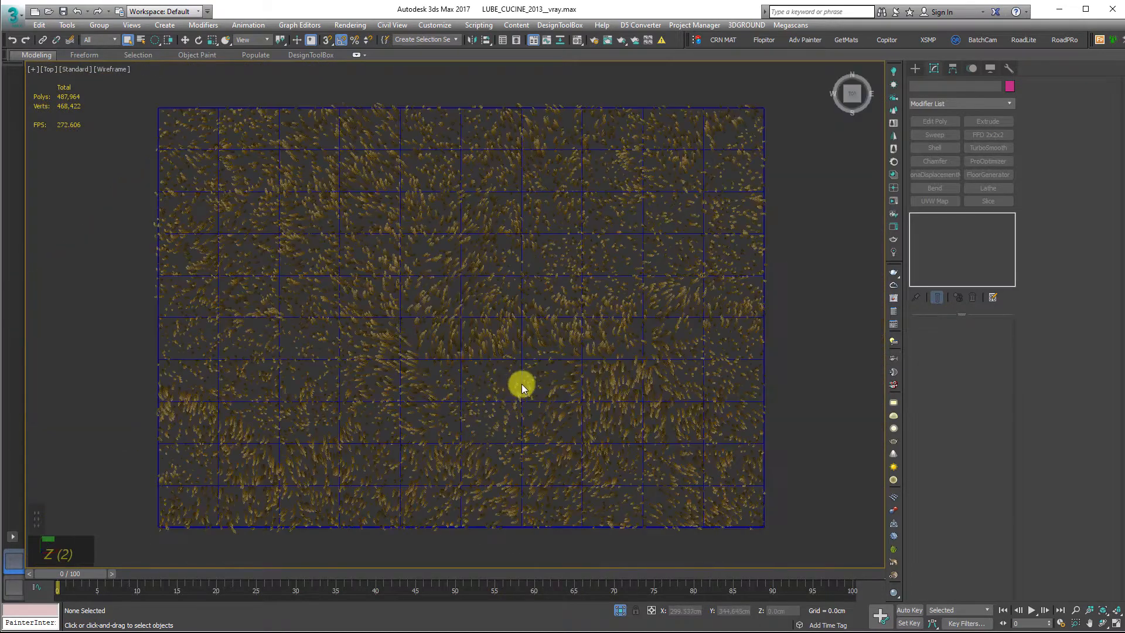
Select the rug and end isolation to bring back the dining table and chairs
left_click(764, 525)
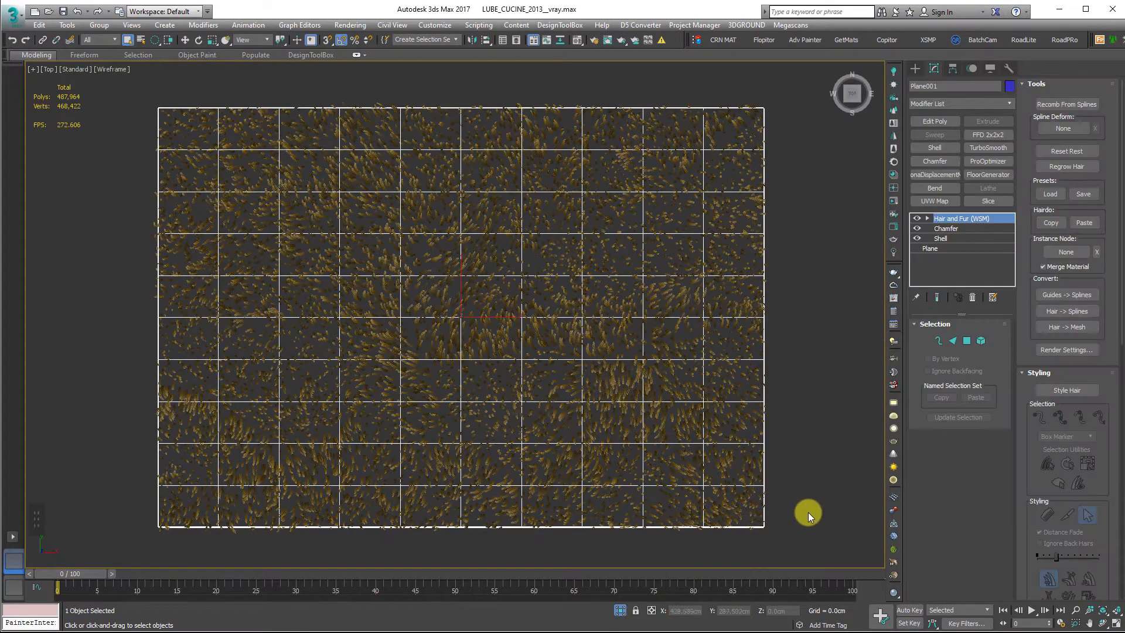
right_click(809, 510)
left_click(836, 423)
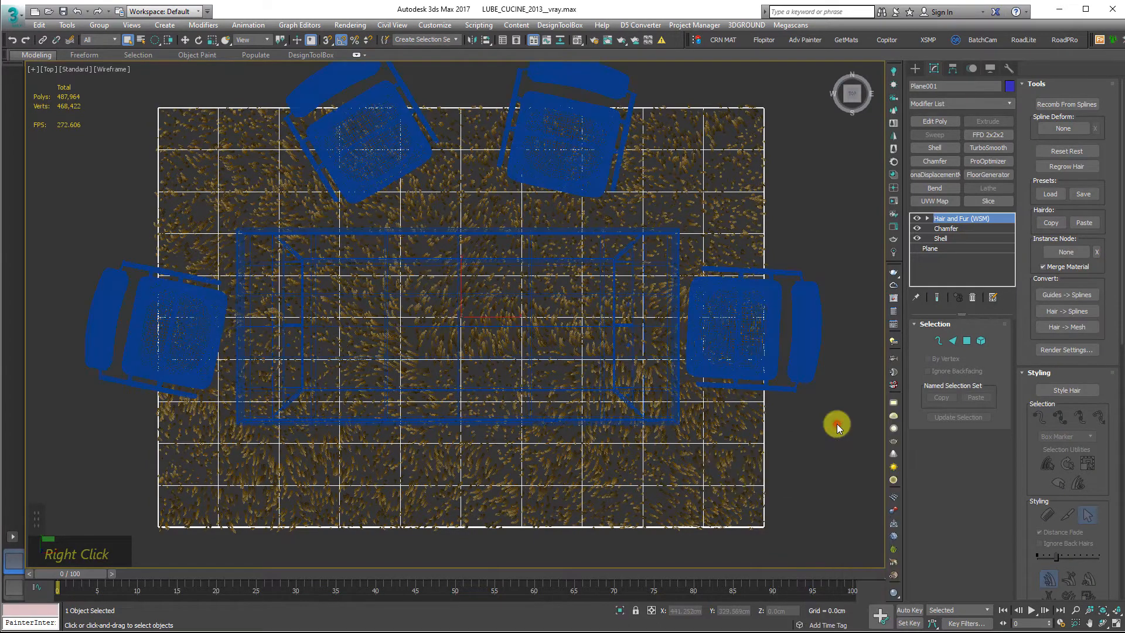
Switch to the four-viewport layout and set the camera viewport to CoronaCamera002
middle_click(716, 428)
key("alt+w")
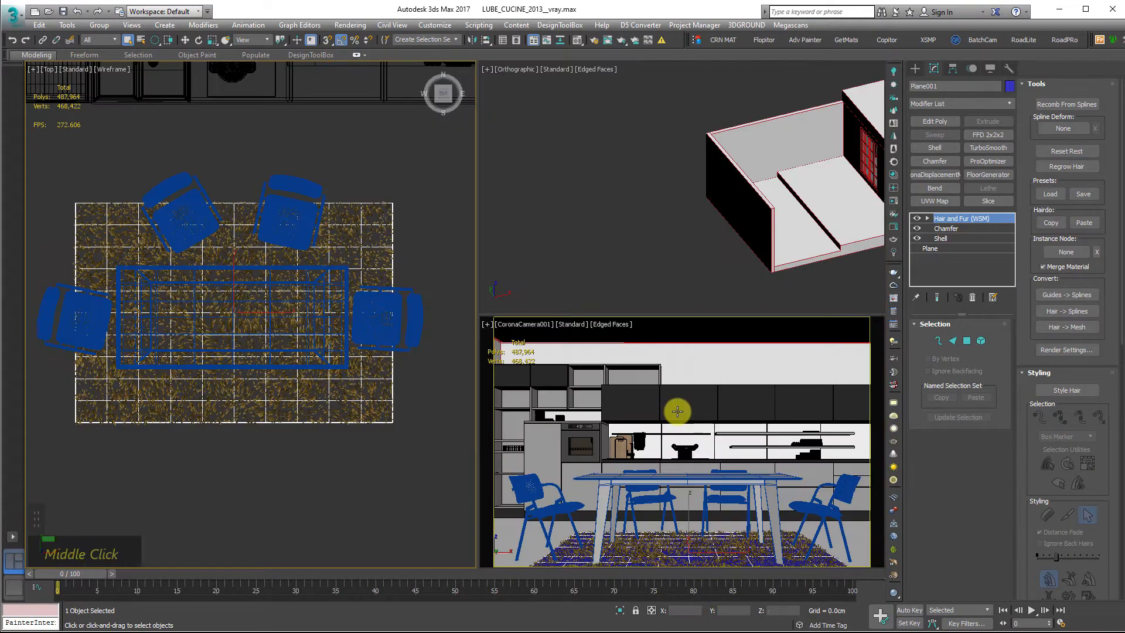
middle_click(677, 411)
key("c")
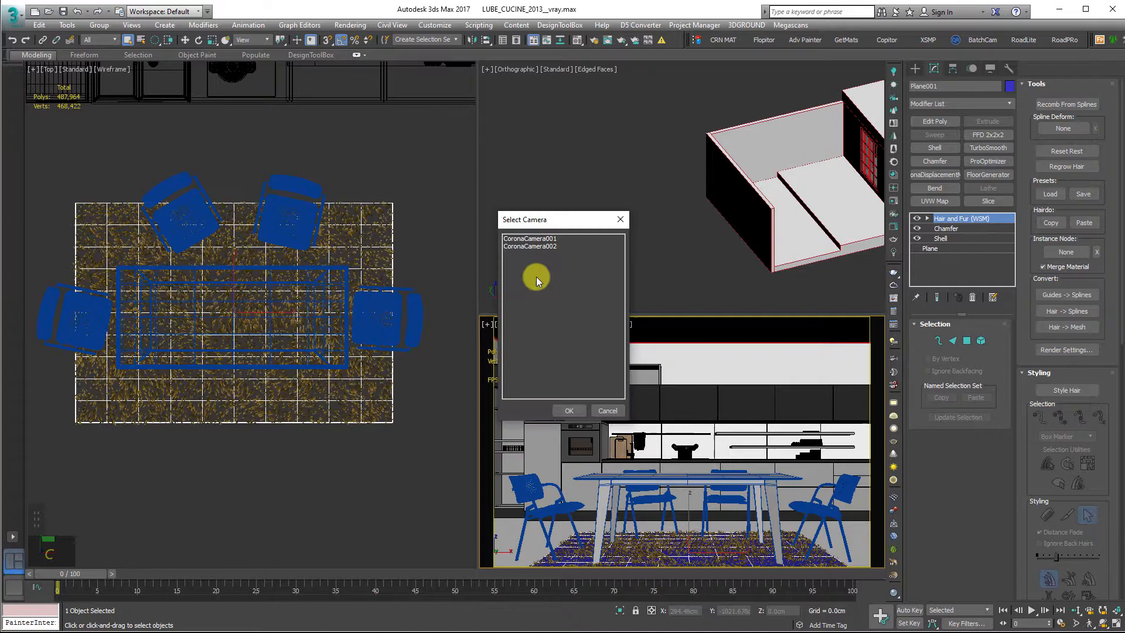
double_click(542, 246)
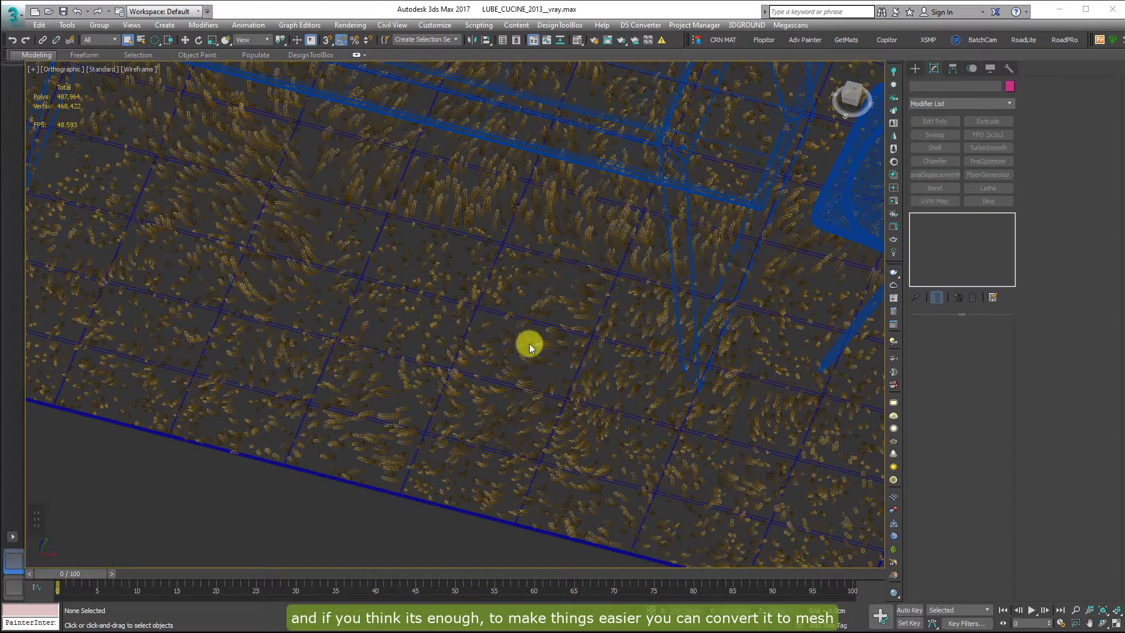
Select the rug plane and convert its Hair and Fur to mesh
middle_click_drag(287, 235, 389, 308)
scroll(389, 308, "down", 2)
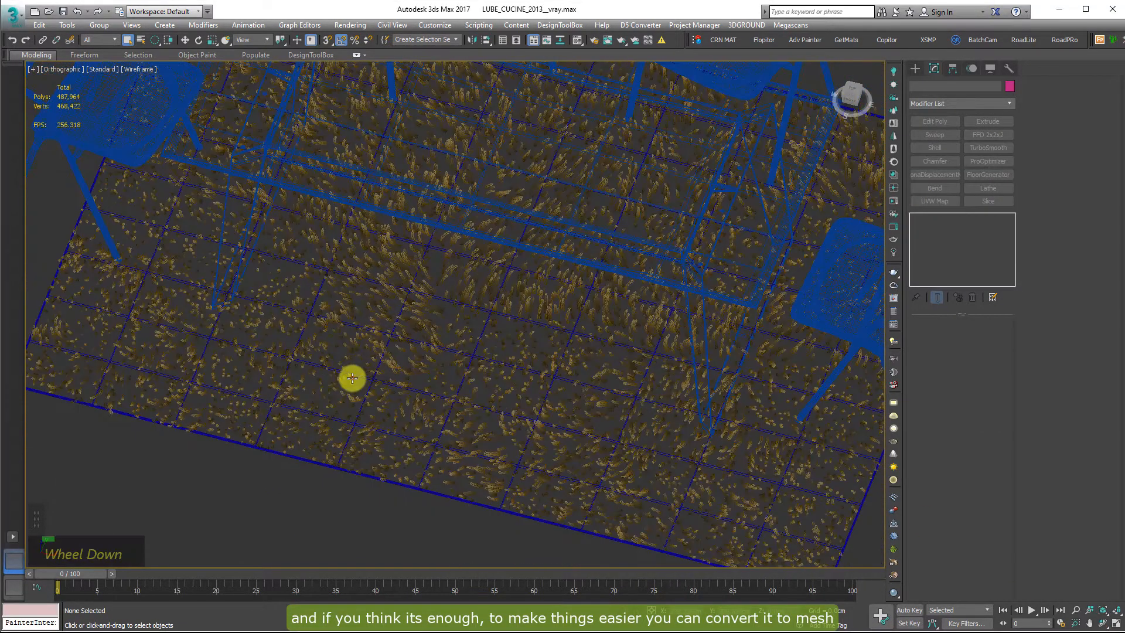
left_click(607, 406)
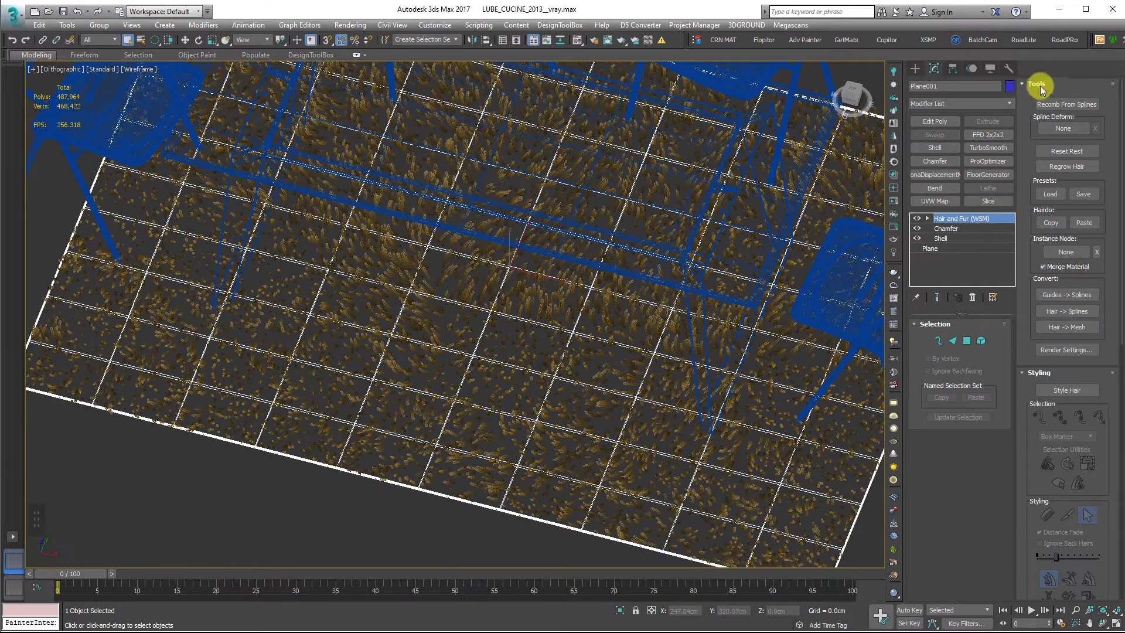
left_click(1038, 85)
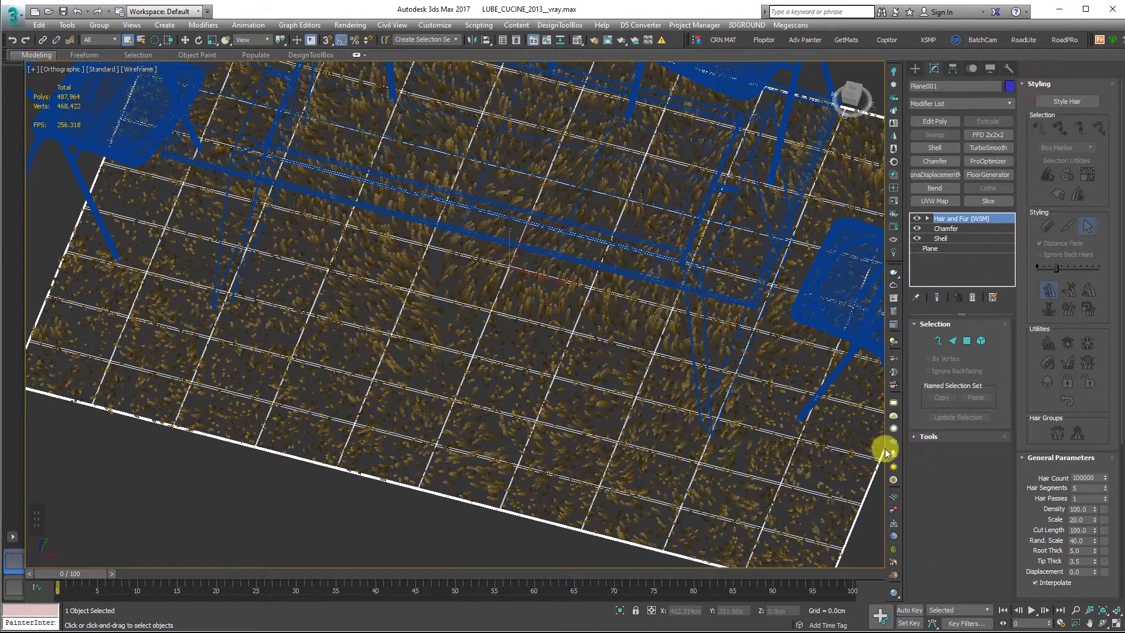
left_click(931, 438)
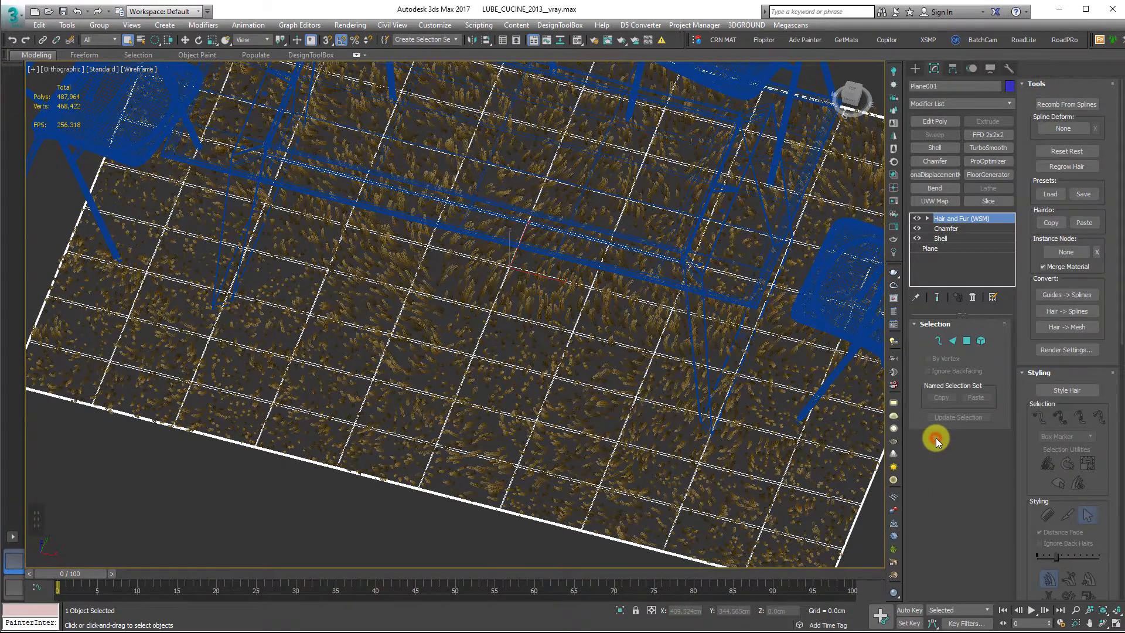
left_click(1068, 327)
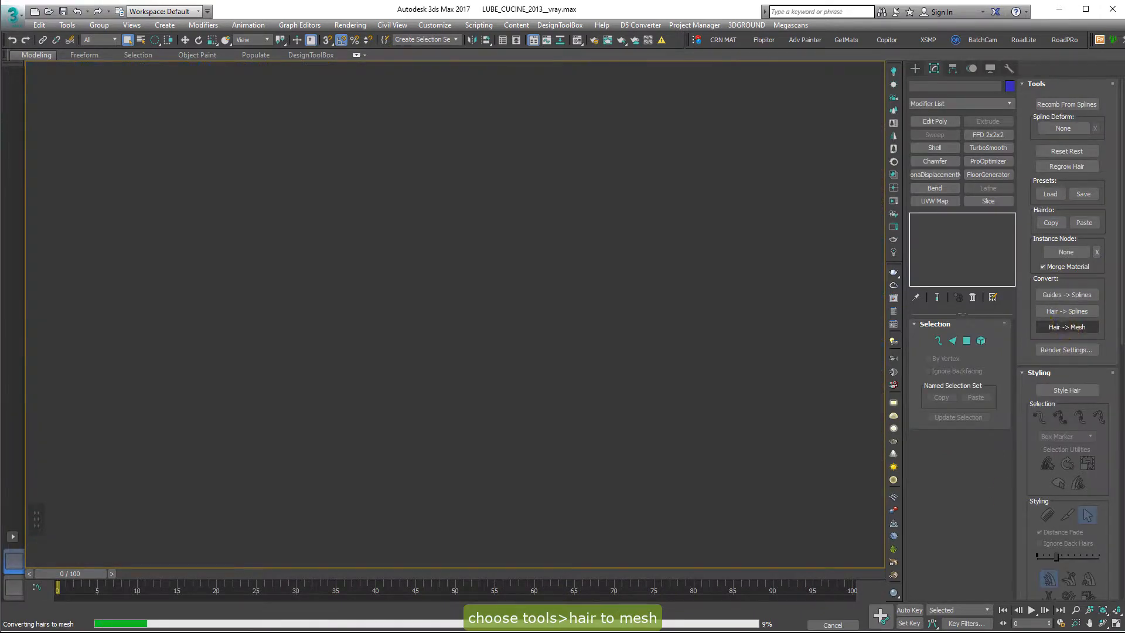
Delete the Hair and Fur modifier from the rug plane
scroll(199, 445, "up", 6)
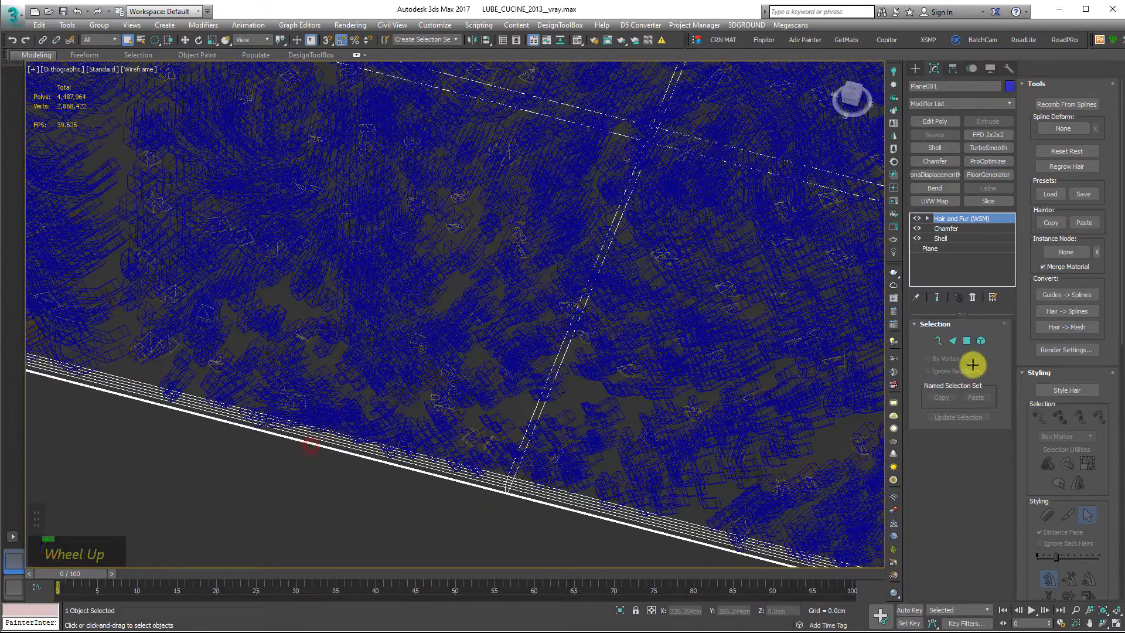
right_click(963, 223)
left_click(985, 237)
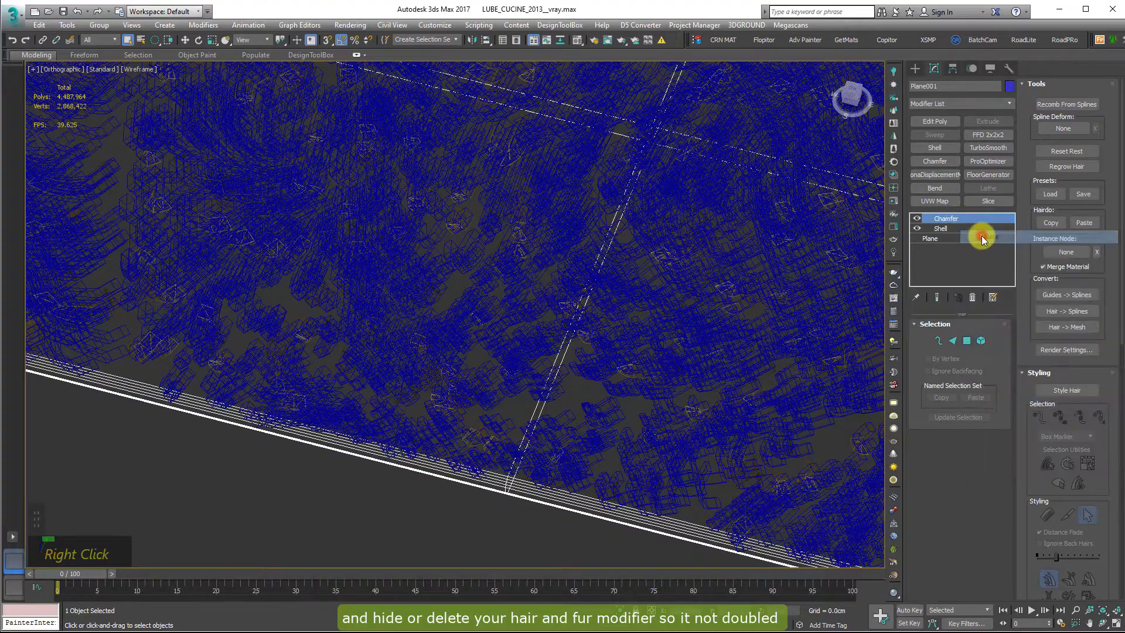
Isolate the converted hair mesh together with the rug plane and check the dense fibres
left_click(447, 393)
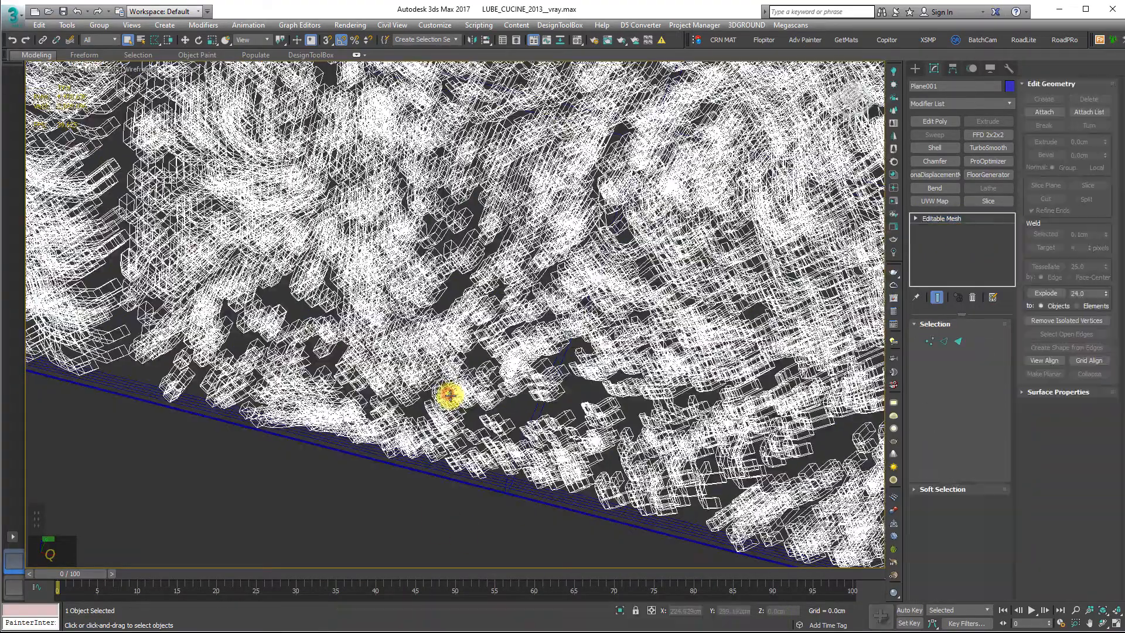
middle_click_drag(440, 399, 440, 389, "alt")
scroll(396, 323, "down", 2)
scroll(404, 331, "up", 2)
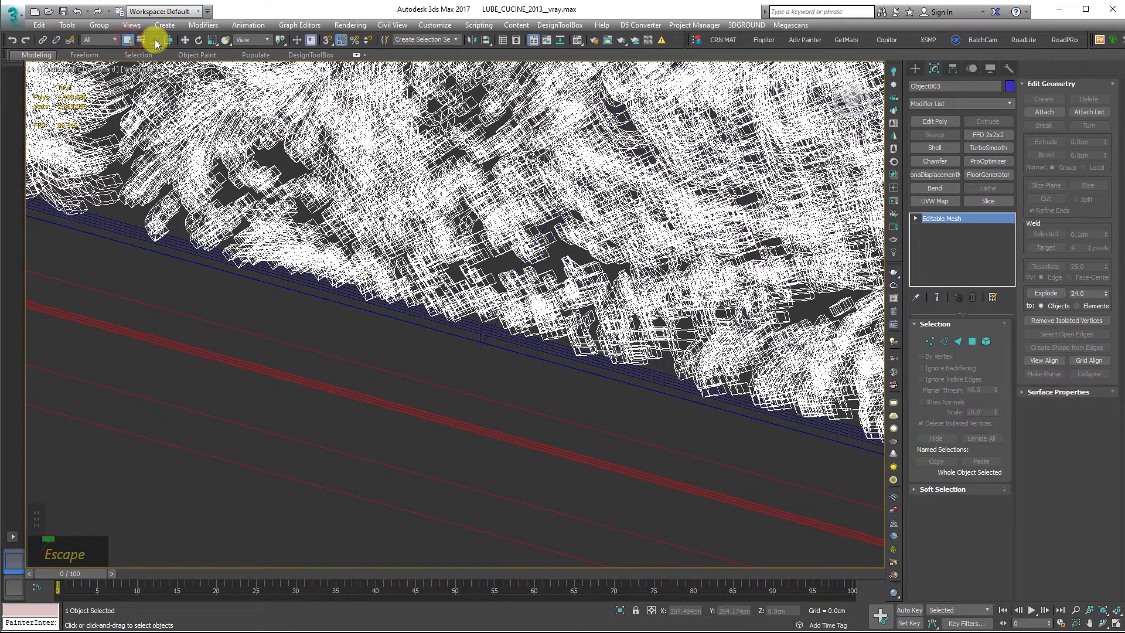
left_click(229, 277, "ctrl")
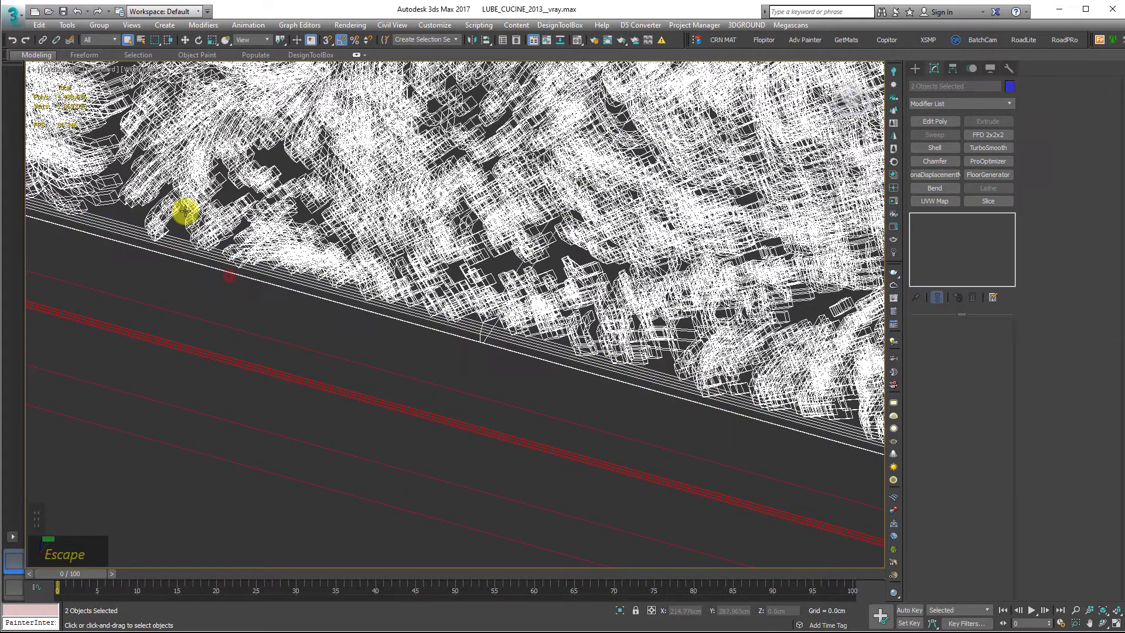
key("alt+q")
left_click(753, 481)
scroll(389, 364, "up", 3)
scroll(397, 364, "down", 2)
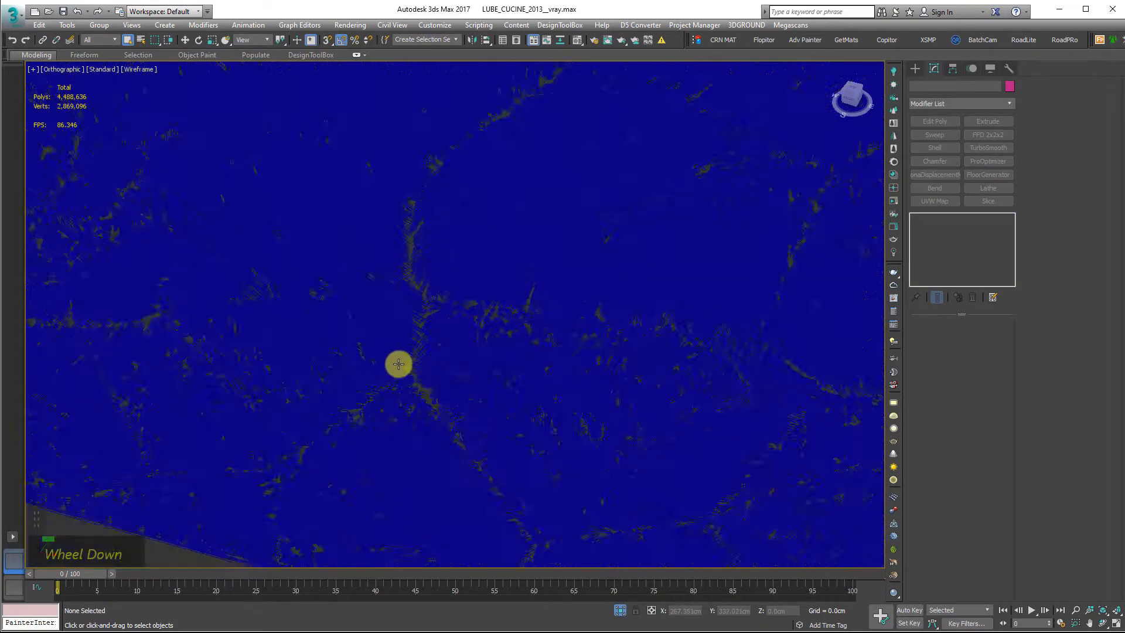
middle_click_drag(397, 364, 391, 415, "alt")
Select only the hair mesh and assign it the Hair Wet preset from the Corona Material Library
left_click(165, 386)
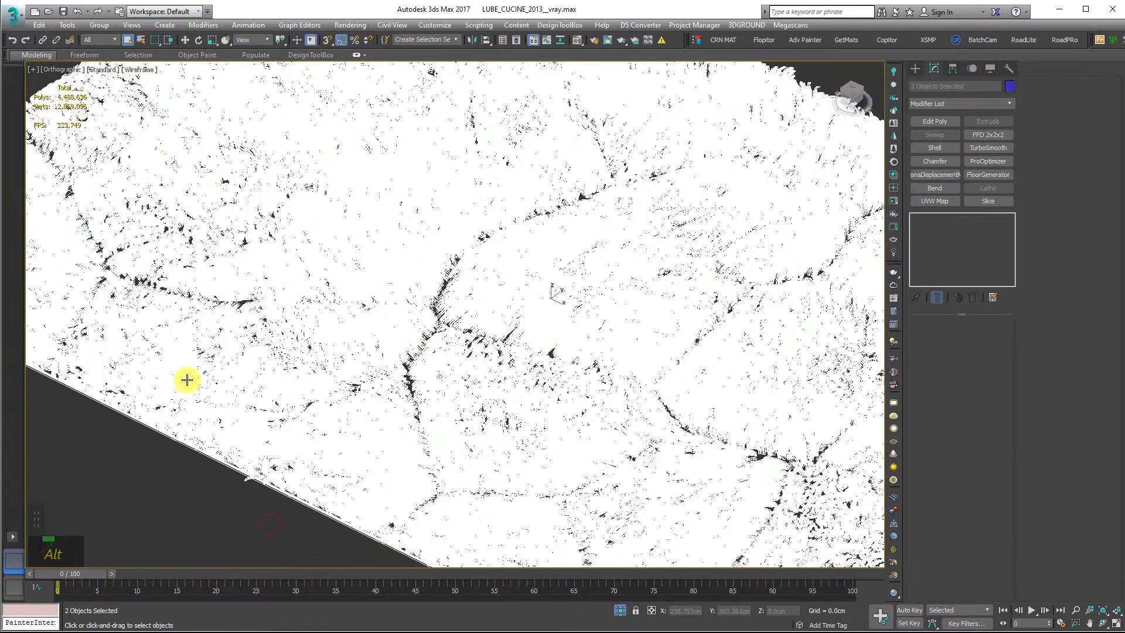
middle_click_drag(415, 392, 603, 339)
scroll(111, 170, "up", 2)
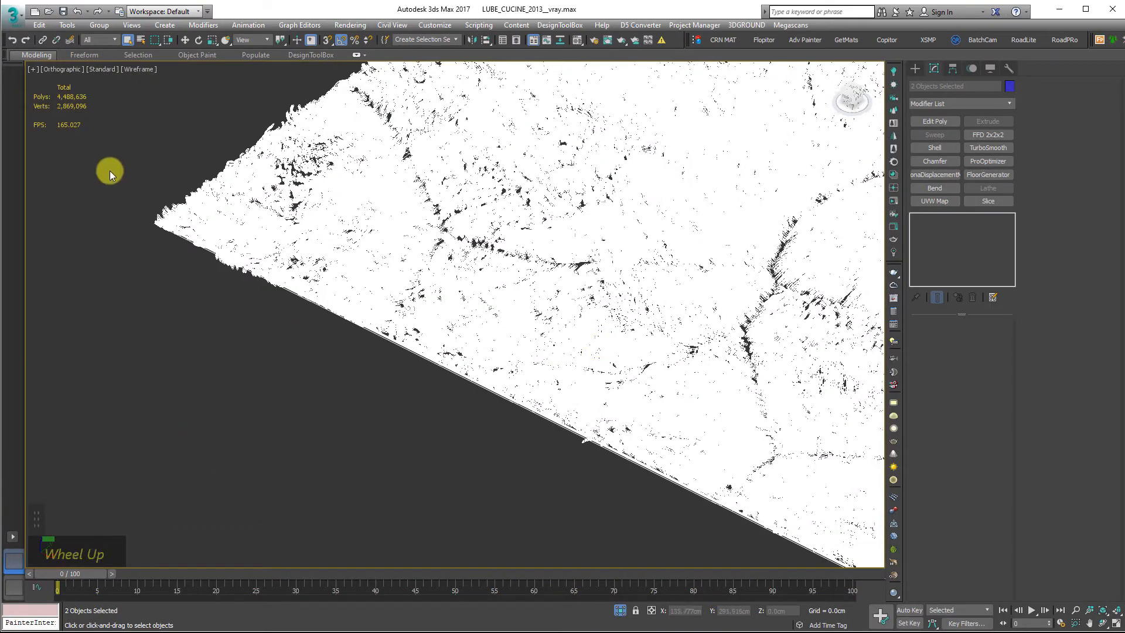
scroll(400, 375, "up", 5)
left_click(341, 323)
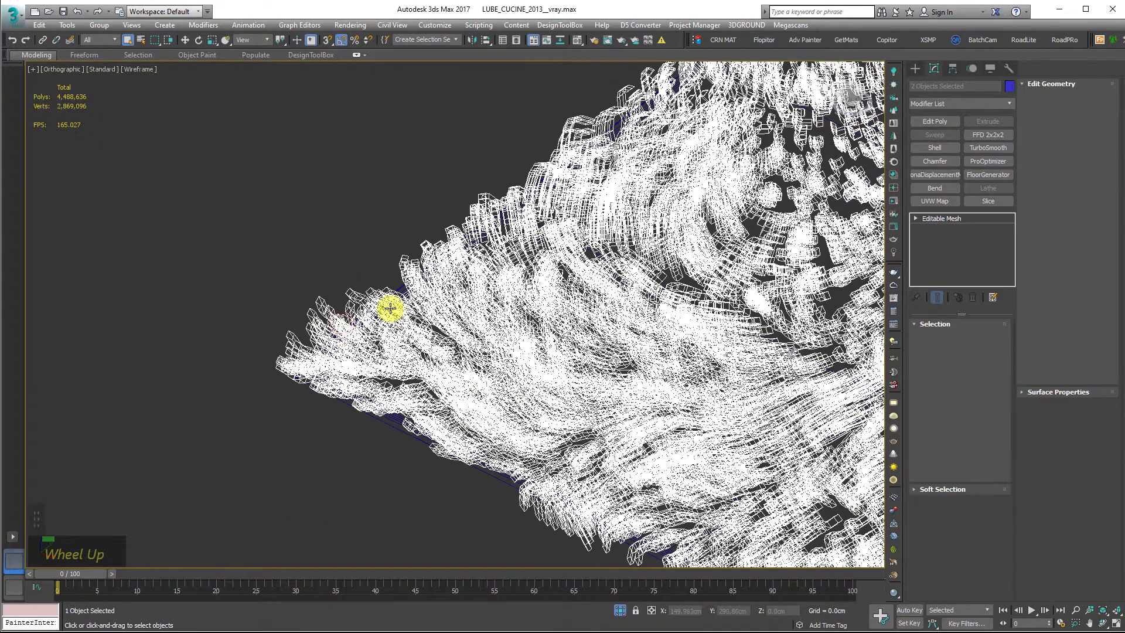
middle_click_drag(501, 315, 404, 319)
left_click(719, 41)
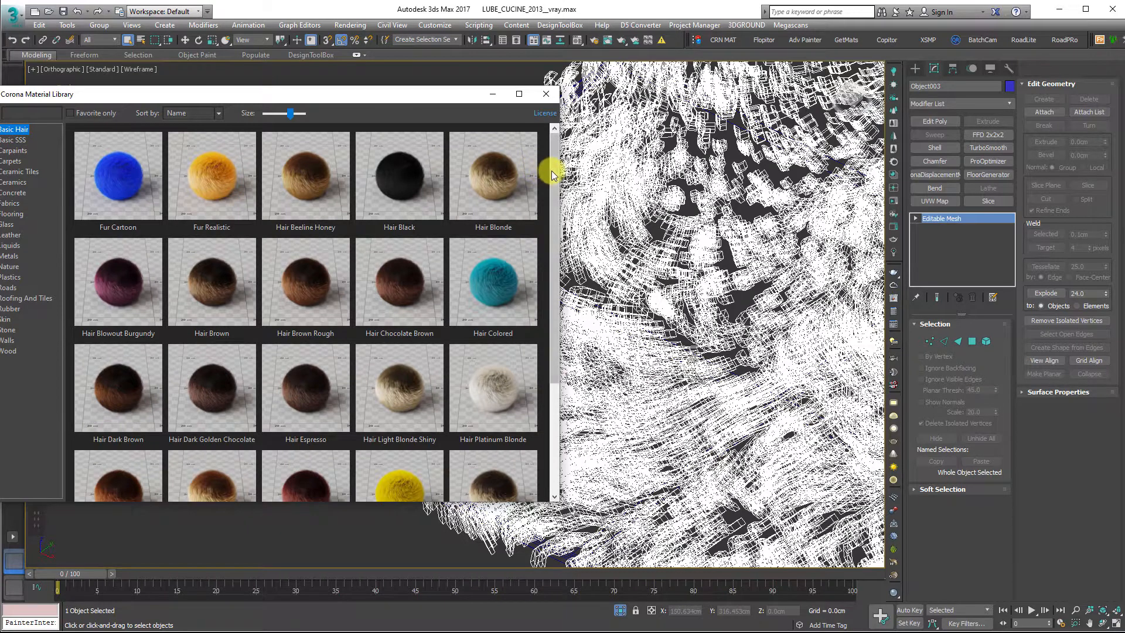
scroll(556, 175, "down", 3)
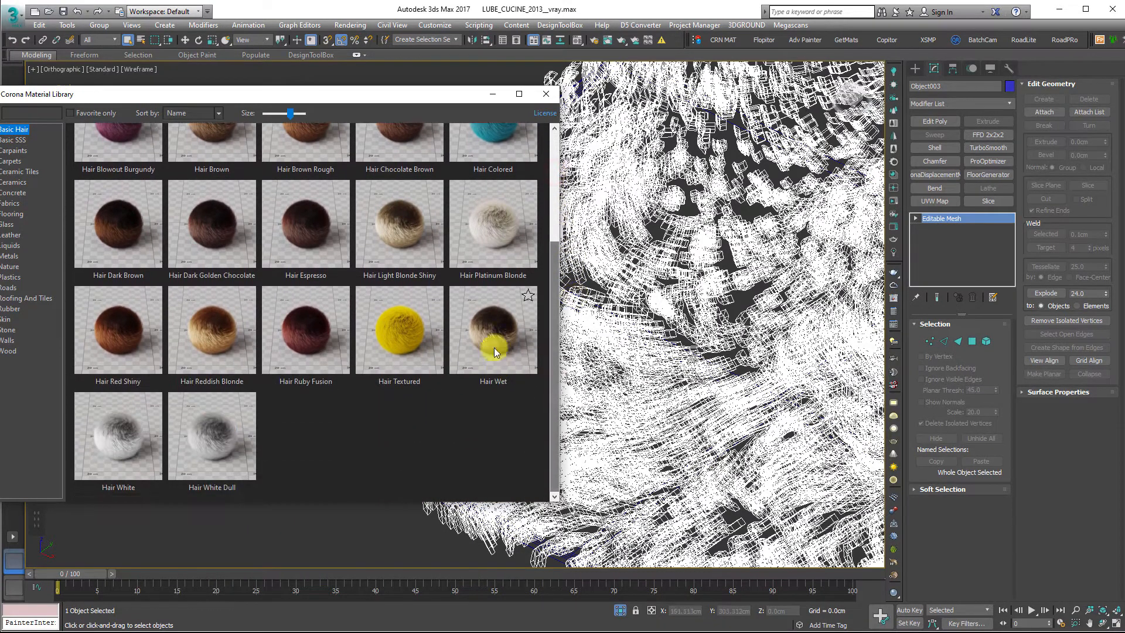
right_click(485, 330)
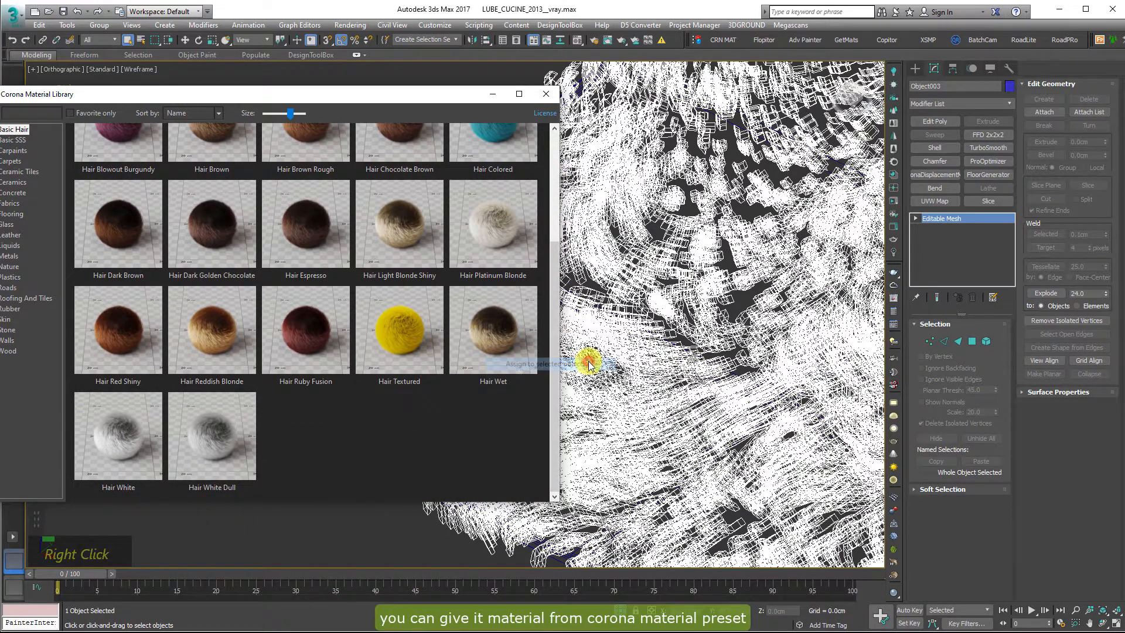
left_click(546, 97)
Make the 03 - Default material a CoronaMtl and load SofaAndChair-model-13397.jpg as its diffuse bitmap
middle_click_drag(311, 240, 286, 211)
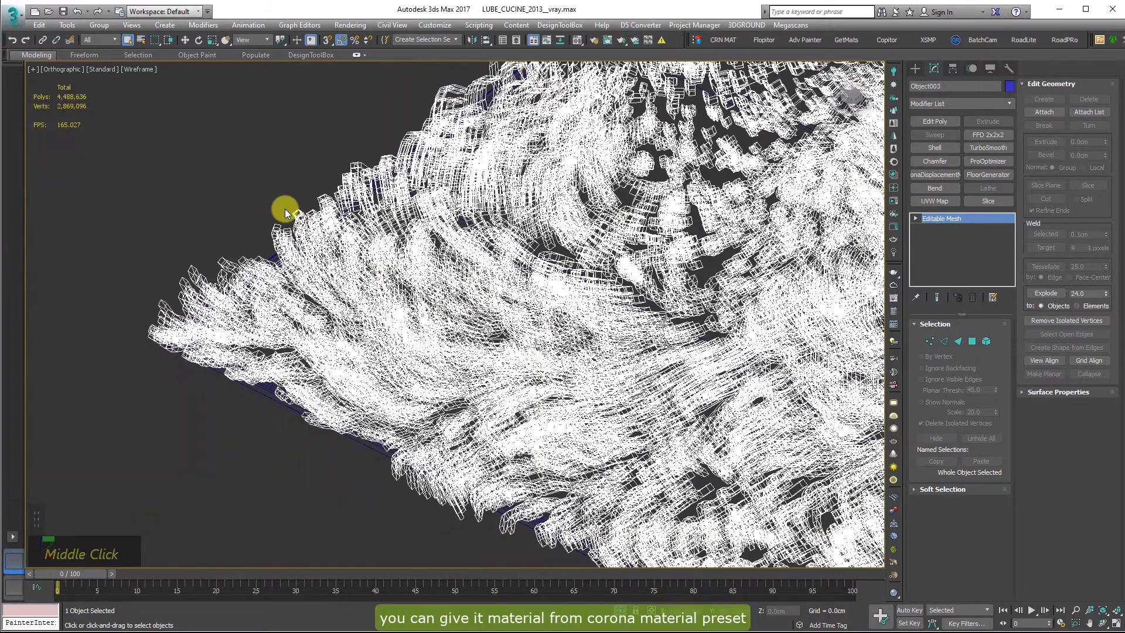
key("m")
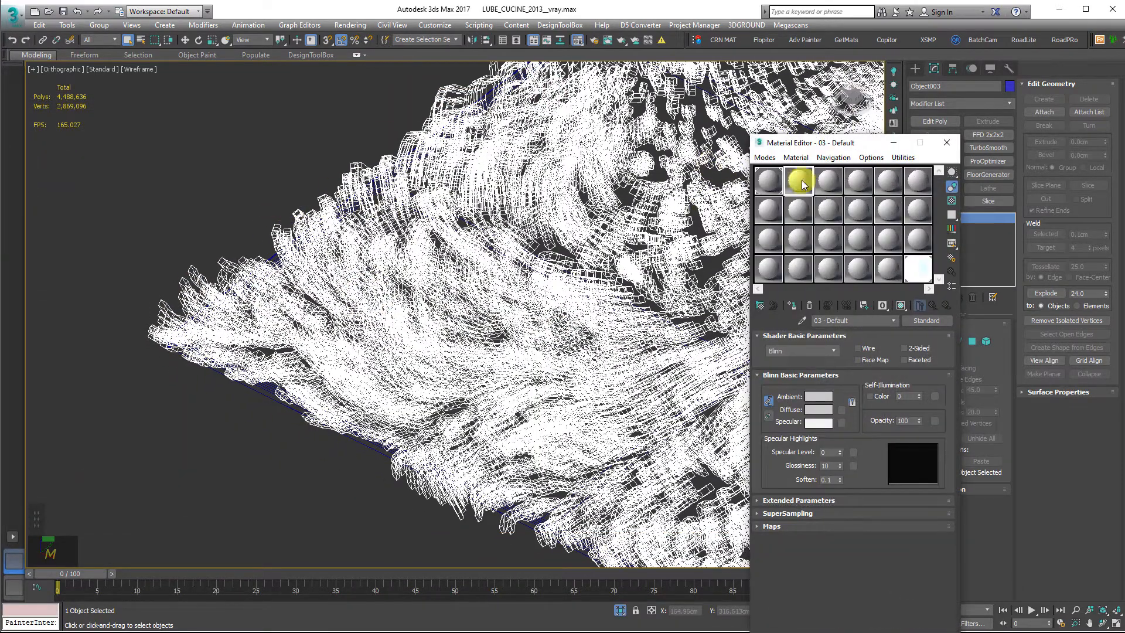
left_click(921, 322)
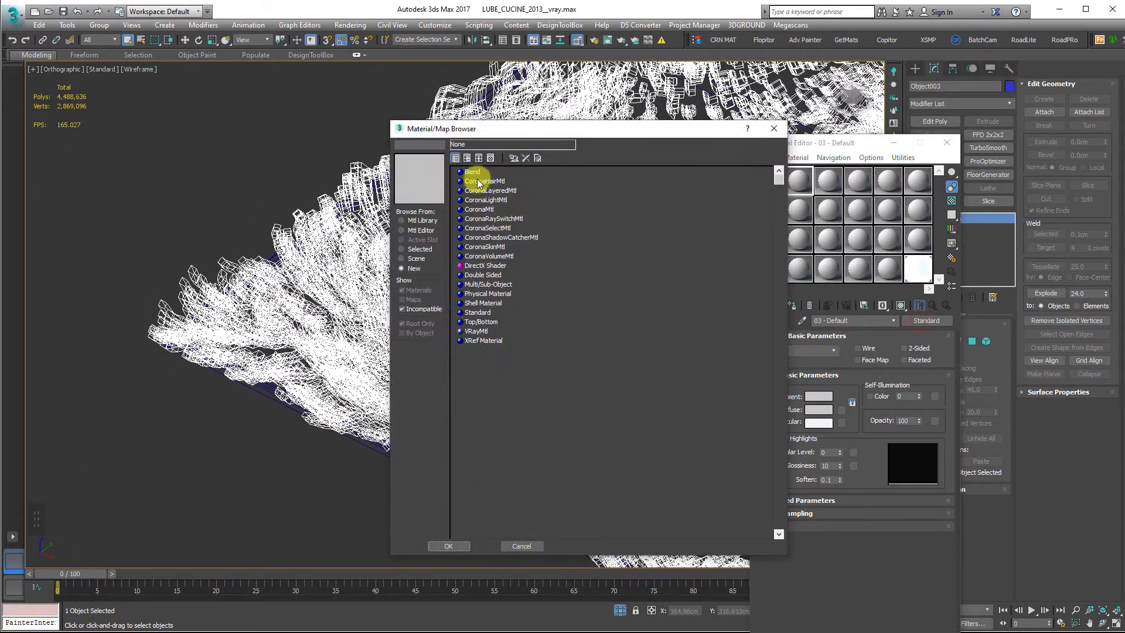
double_click(483, 209)
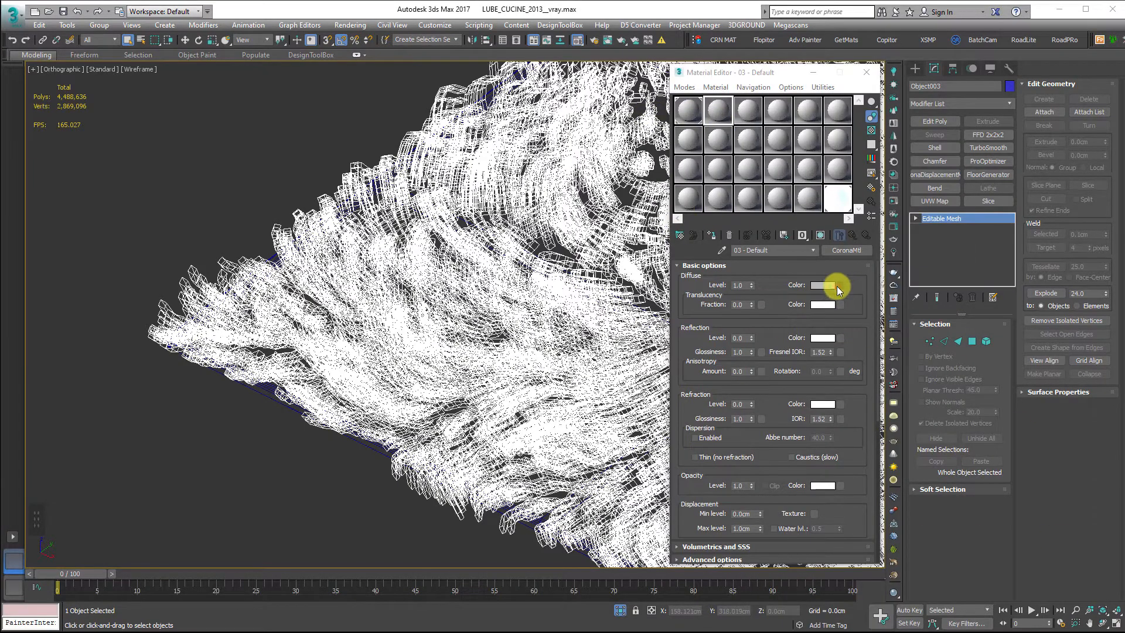
left_click(838, 286)
double_click(472, 172)
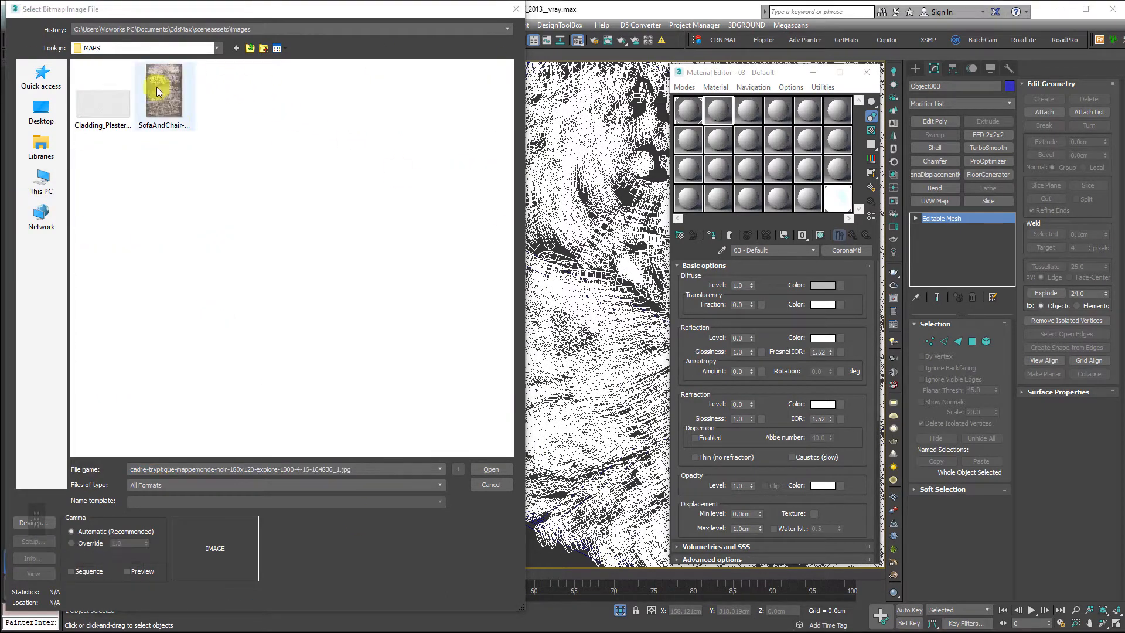
double_click(158, 93)
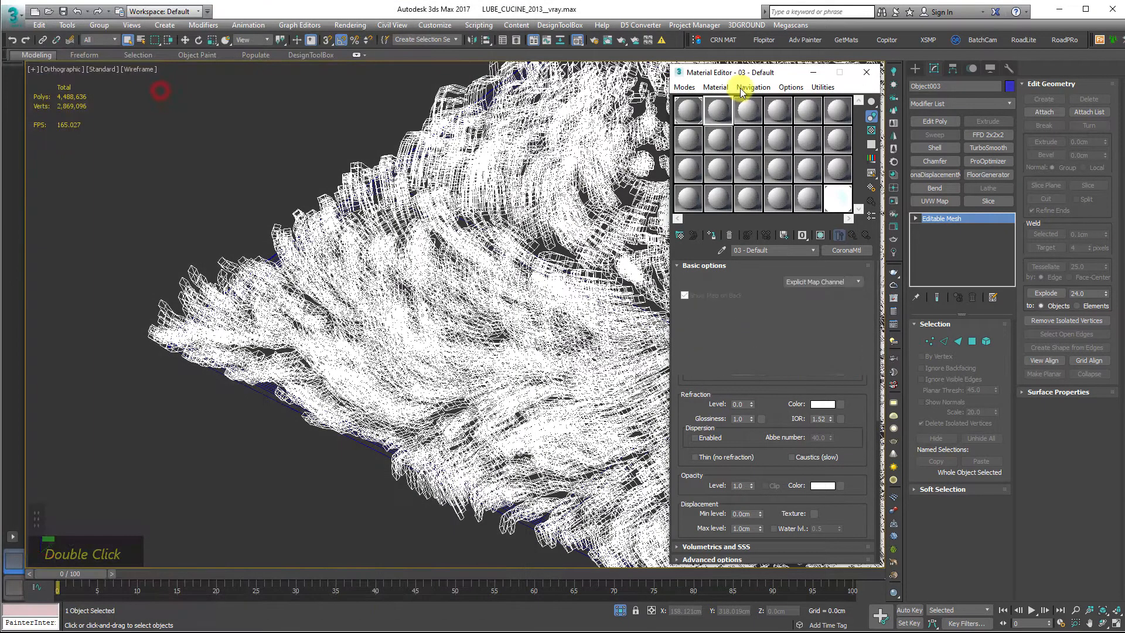
Isolate the rug plane in shaded display and assign the bitmap-textured CoronaMtl to it
scroll(317, 307, "up", 5)
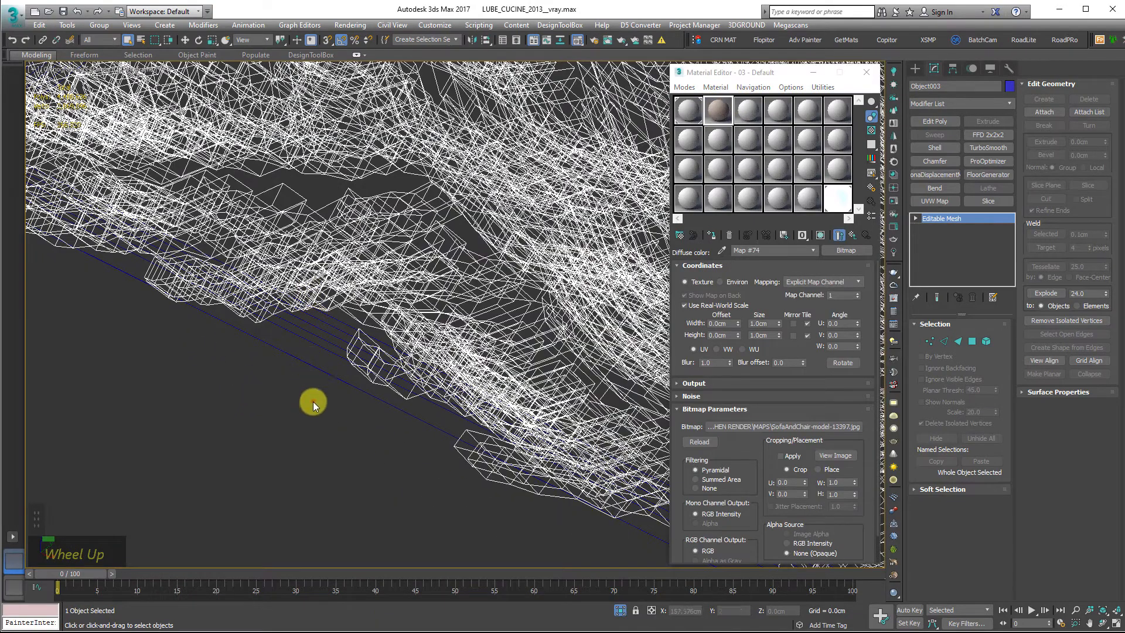
left_click(289, 351)
key("alt+q")
key("F3")
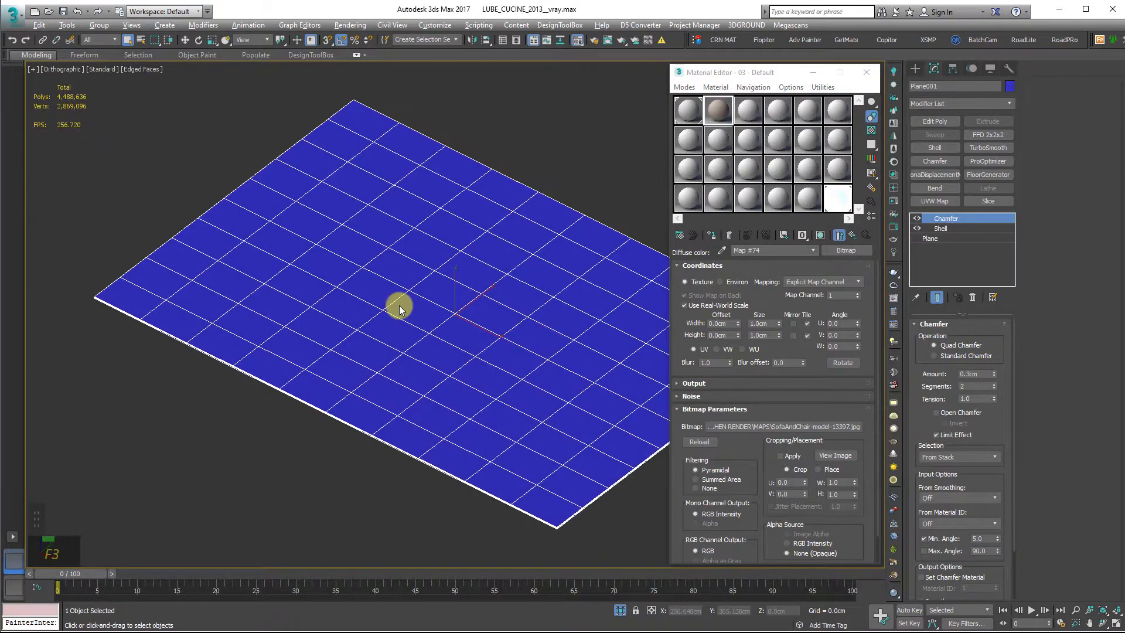
scroll(463, 255, "up", 2)
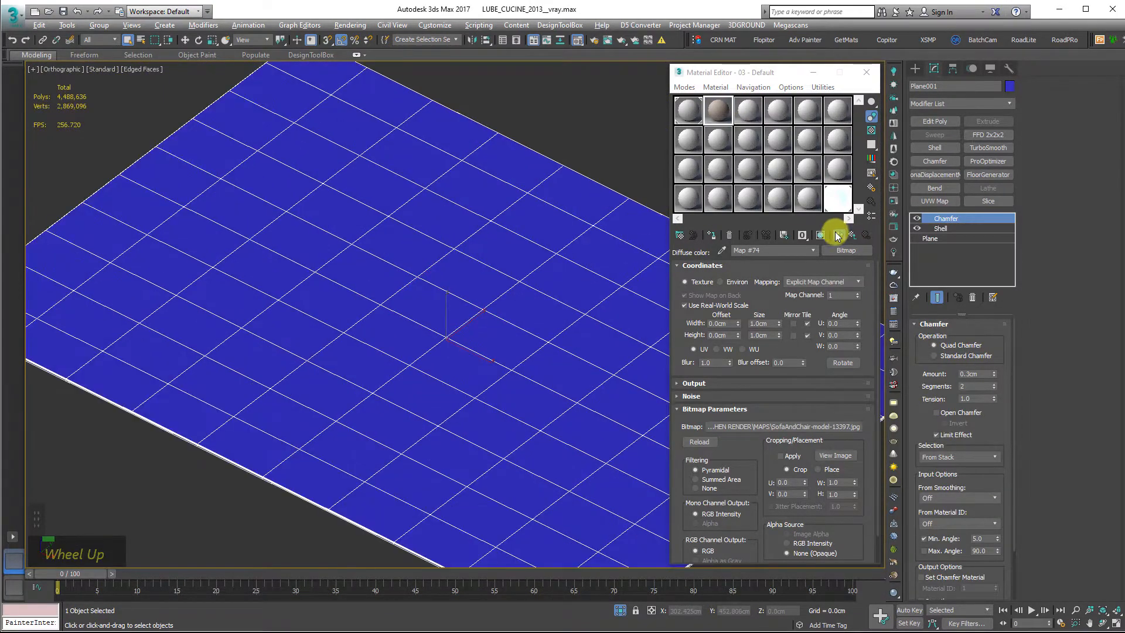
left_click(711, 237)
middle_click_drag(249, 347, 206, 272)
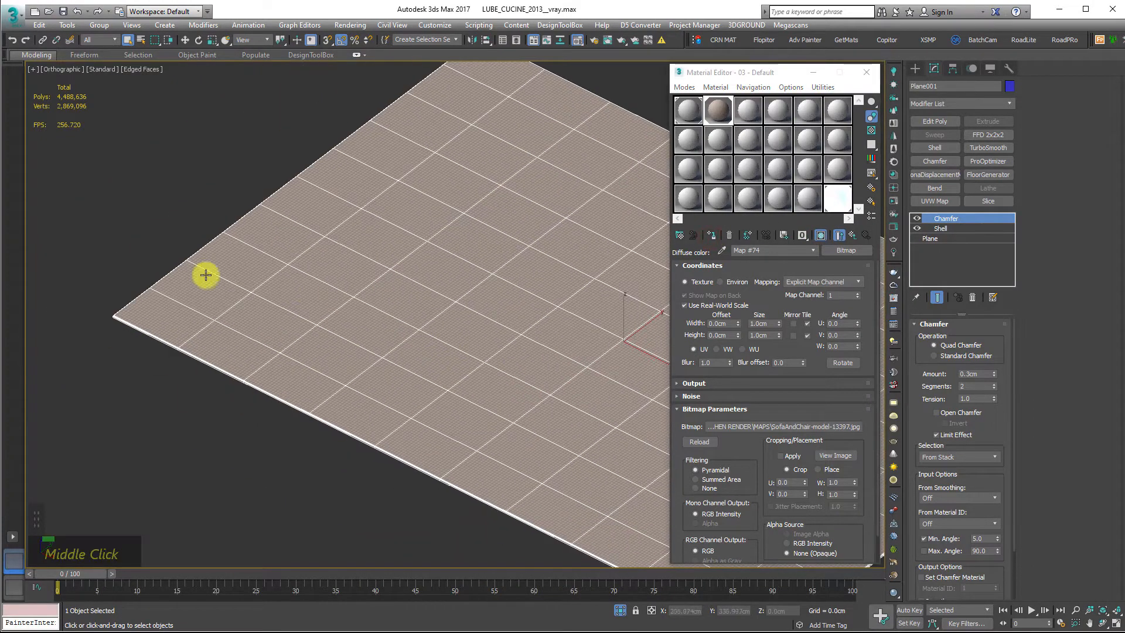
Add a UVW Map modifier to the rug plane and turn off Real-World Map Size
scroll(75, 420, "up", 5)
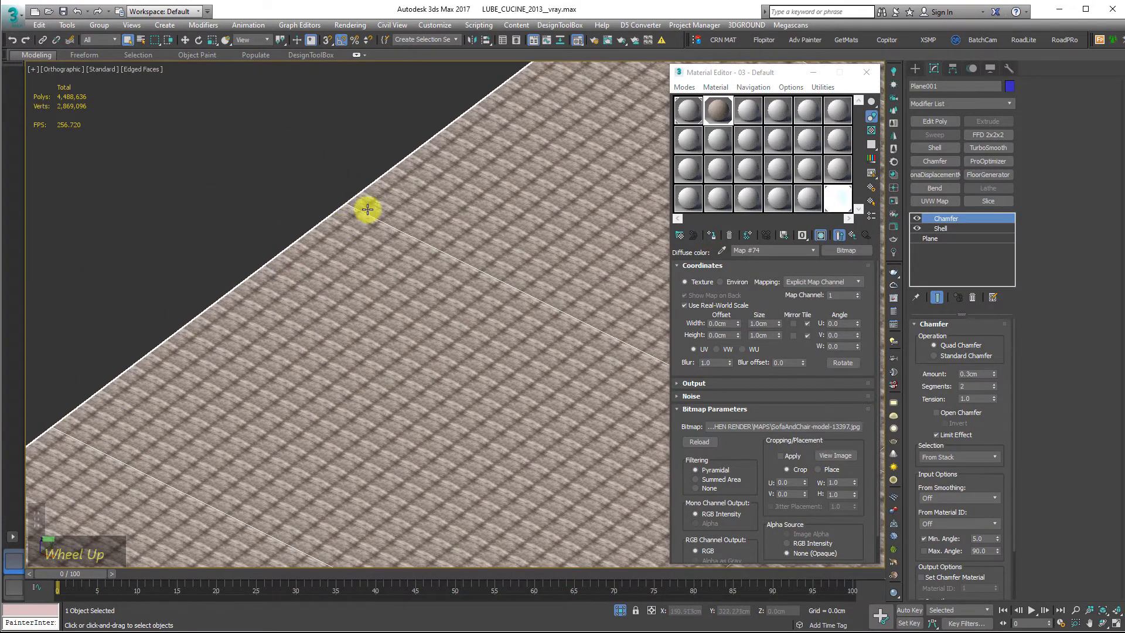
scroll(368, 209, "down", 4)
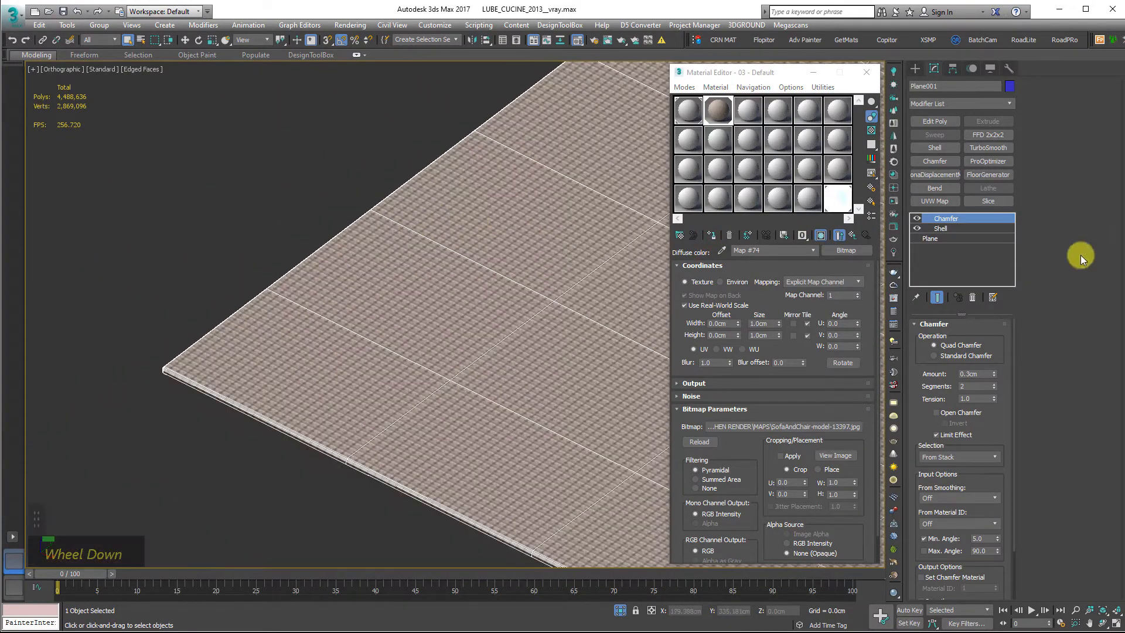
left_click(948, 202)
middle_click_drag(496, 240, 304, 248)
scroll(327, 249, "down", 3)
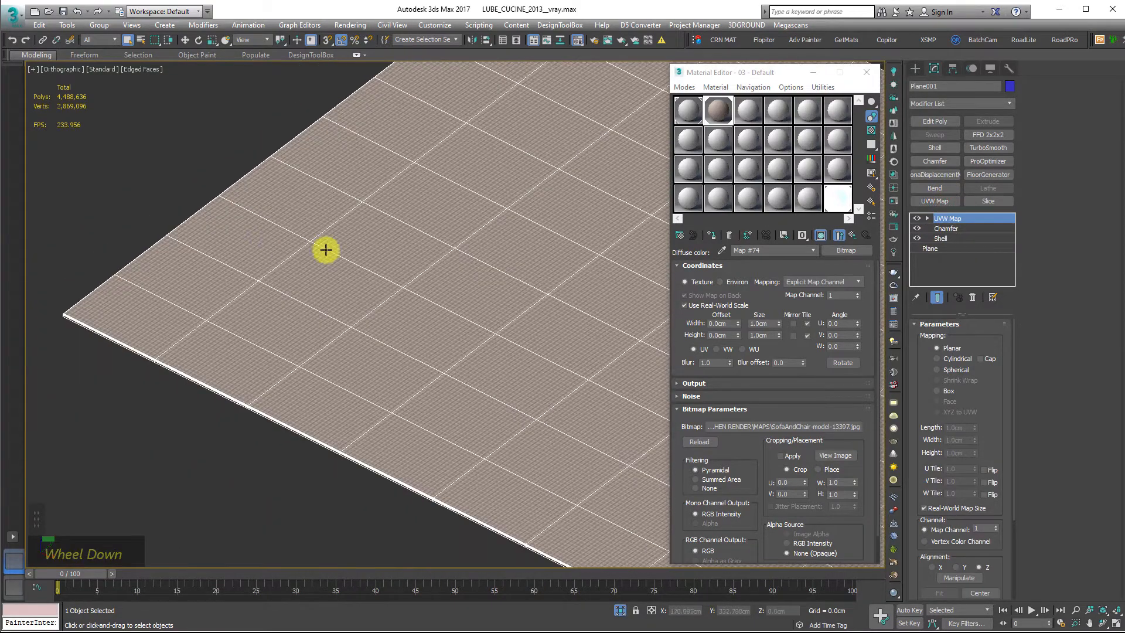
middle_click_drag(388, 262, 261, 212)
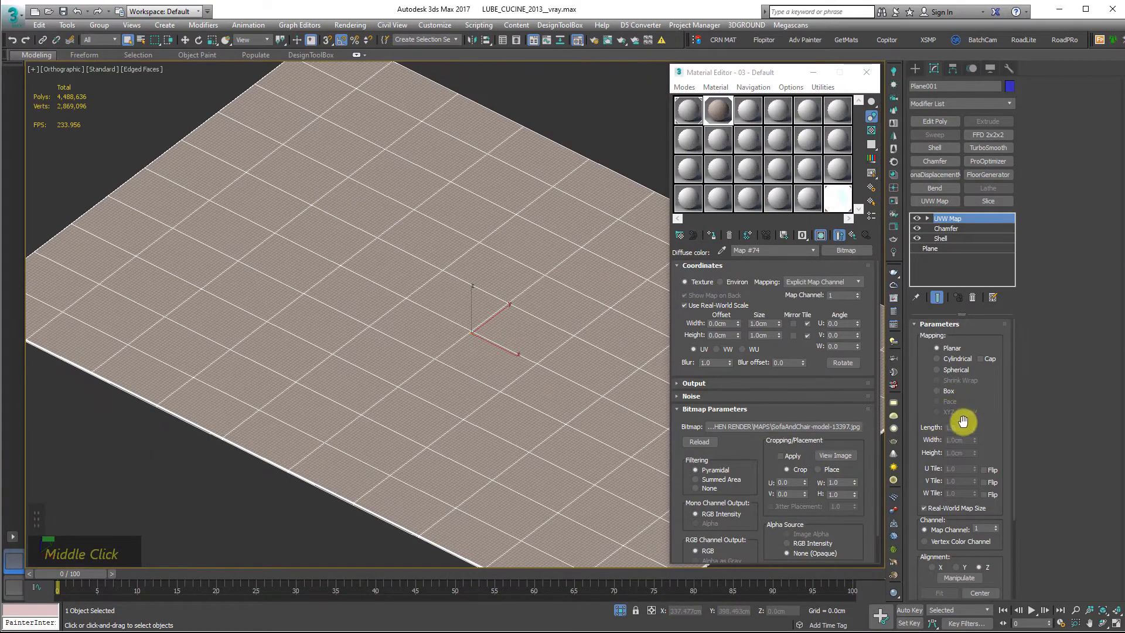
left_click(925, 508)
middle_click_drag(398, 362, 770, 377, "alt")
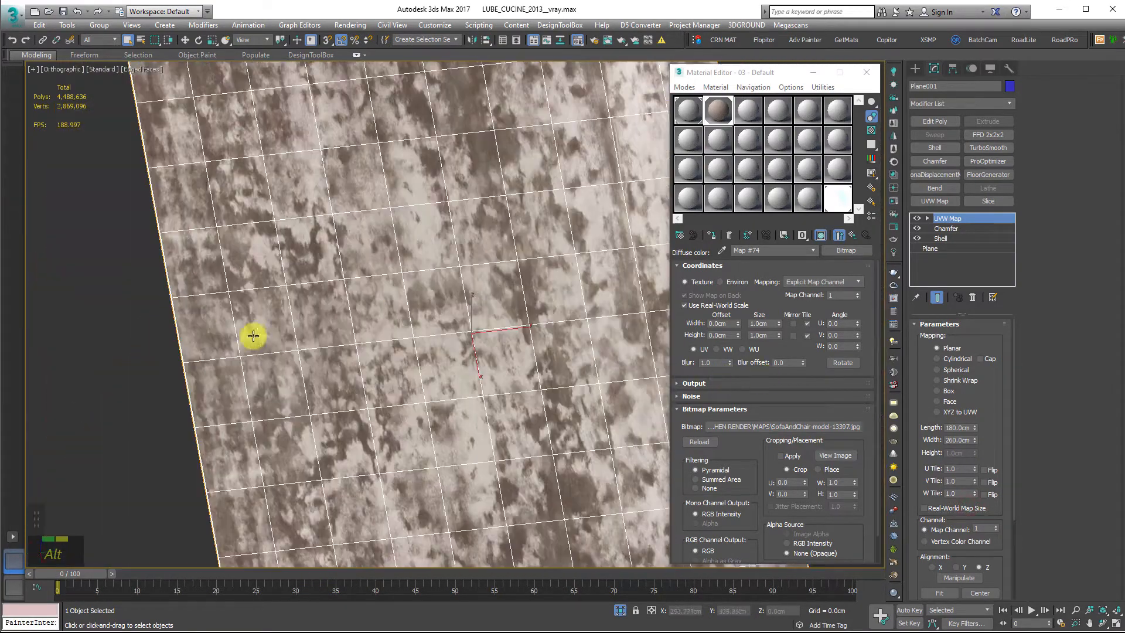
scroll(253, 336, "down", 3)
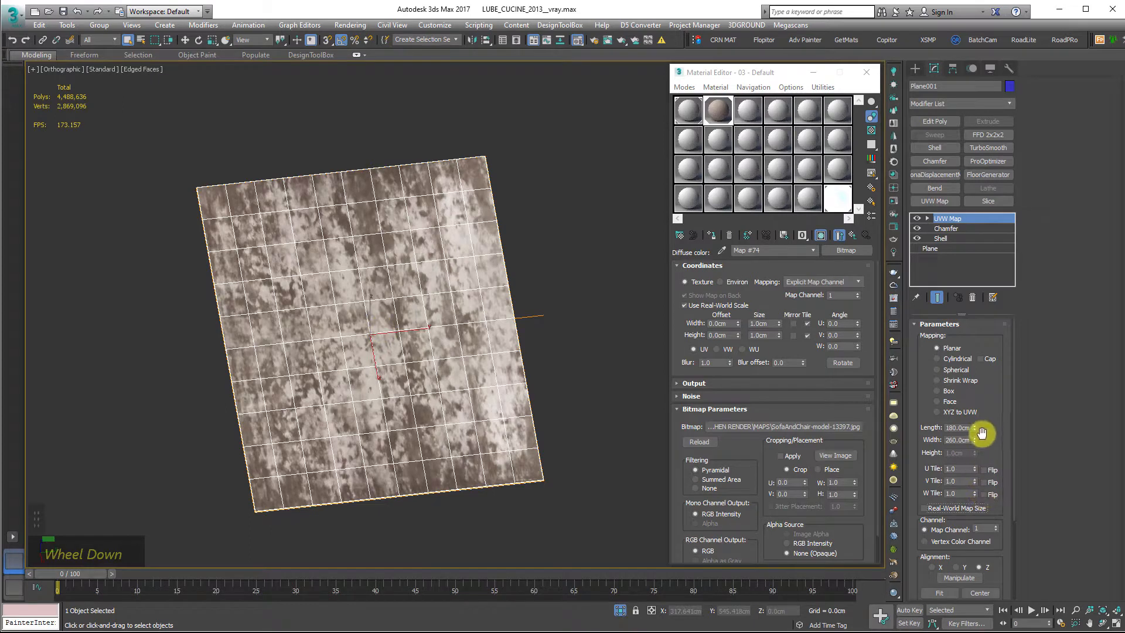
Increase the UVW mapping length to about 338.4 cm, deselect the rug plane and check the texture
left_click_drag(976, 428, 927, 374)
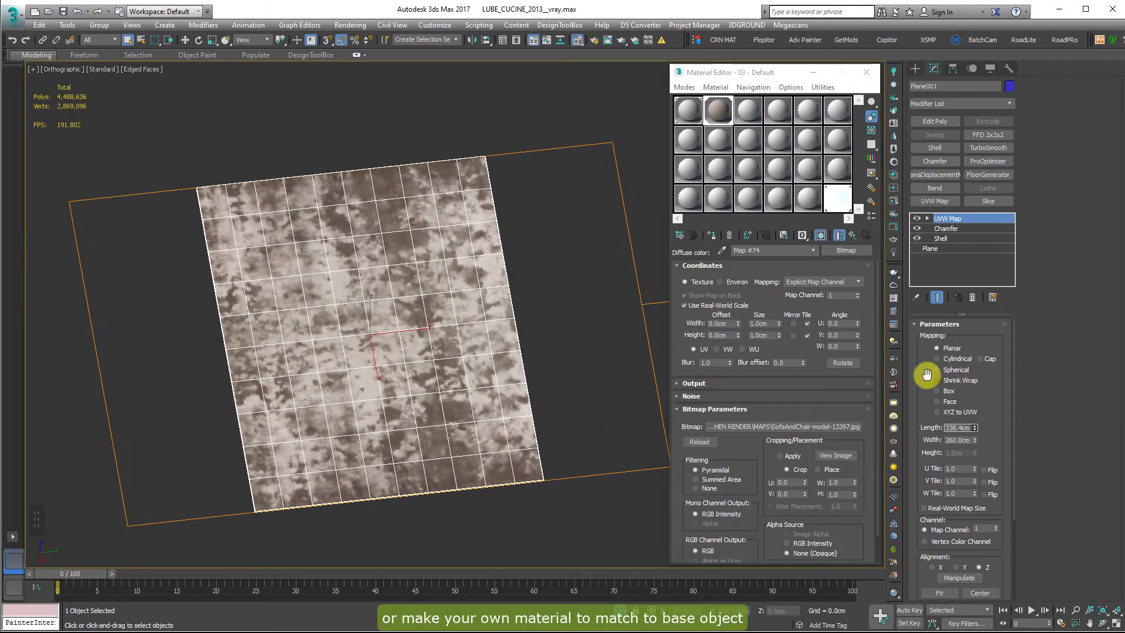
left_click(628, 377)
middle_click_drag(389, 344, 221, 382, "alt")
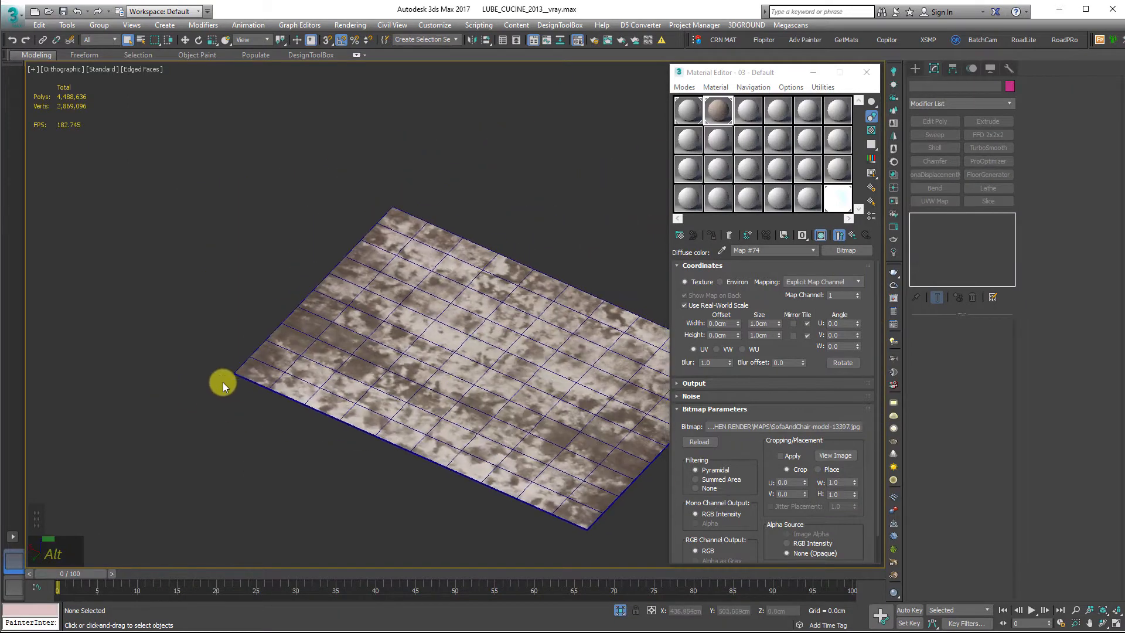
Copy the diffuse bitmap to the reflection glossiness slot of the 03 - Default material, set the reflection level to 1.0 and preview it
left_click(853, 235)
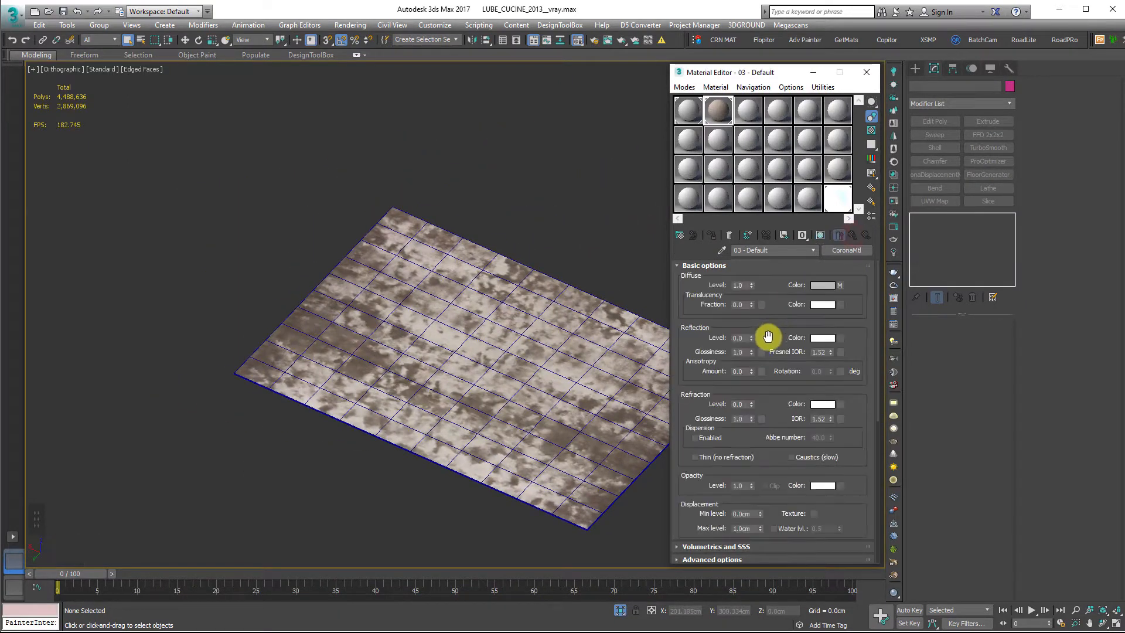
left_click_drag(841, 286, 762, 352)
left_click(751, 355)
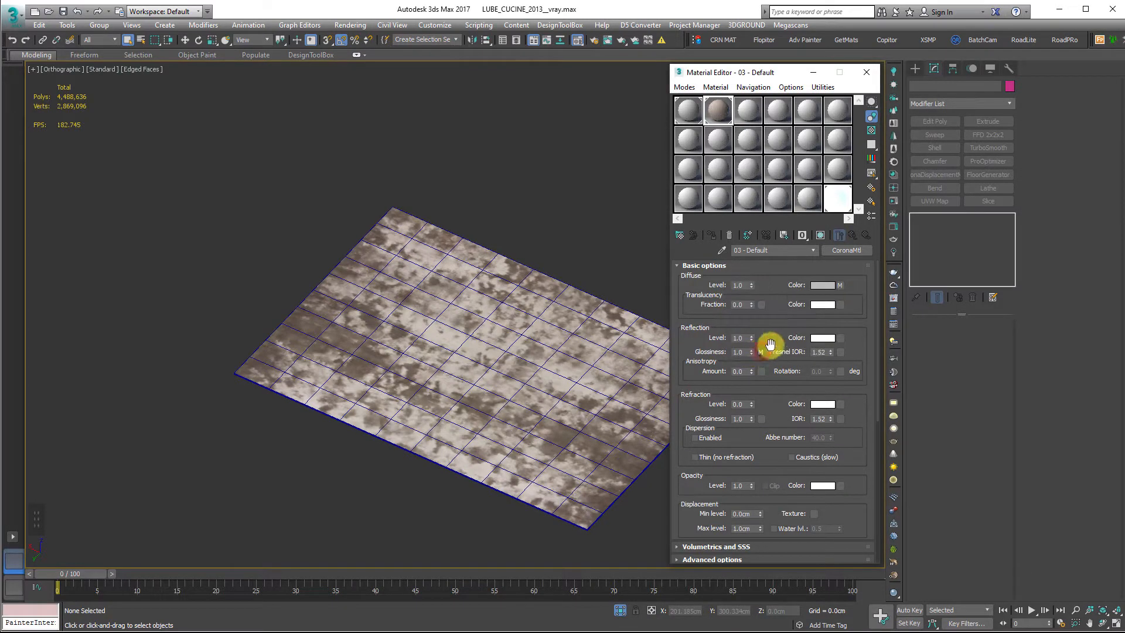
double_click(715, 109)
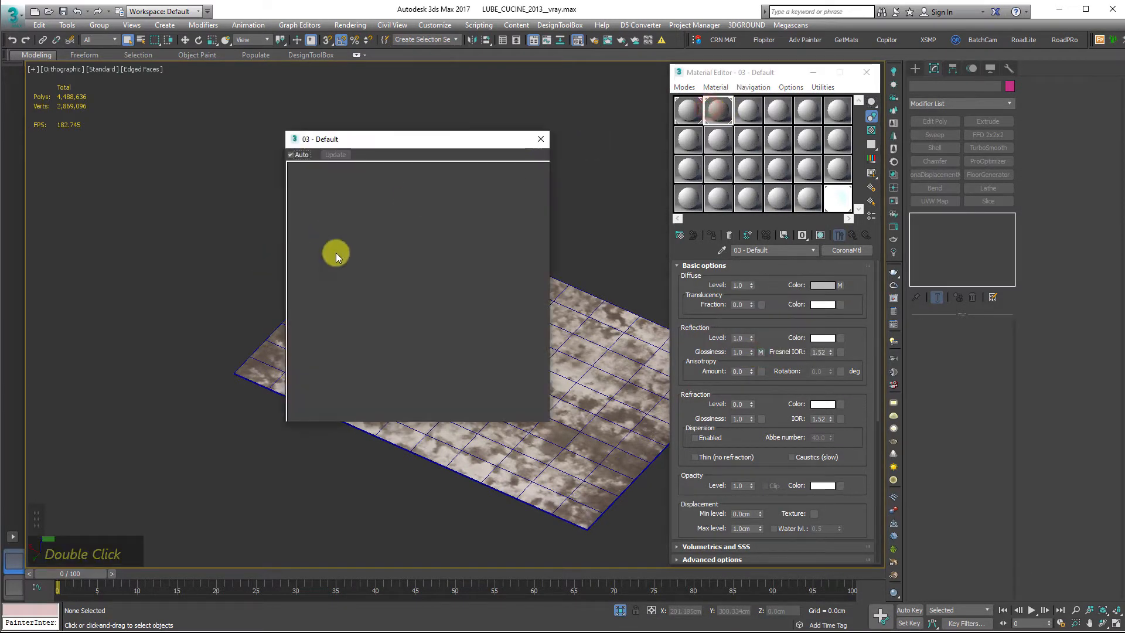
left_click(543, 139)
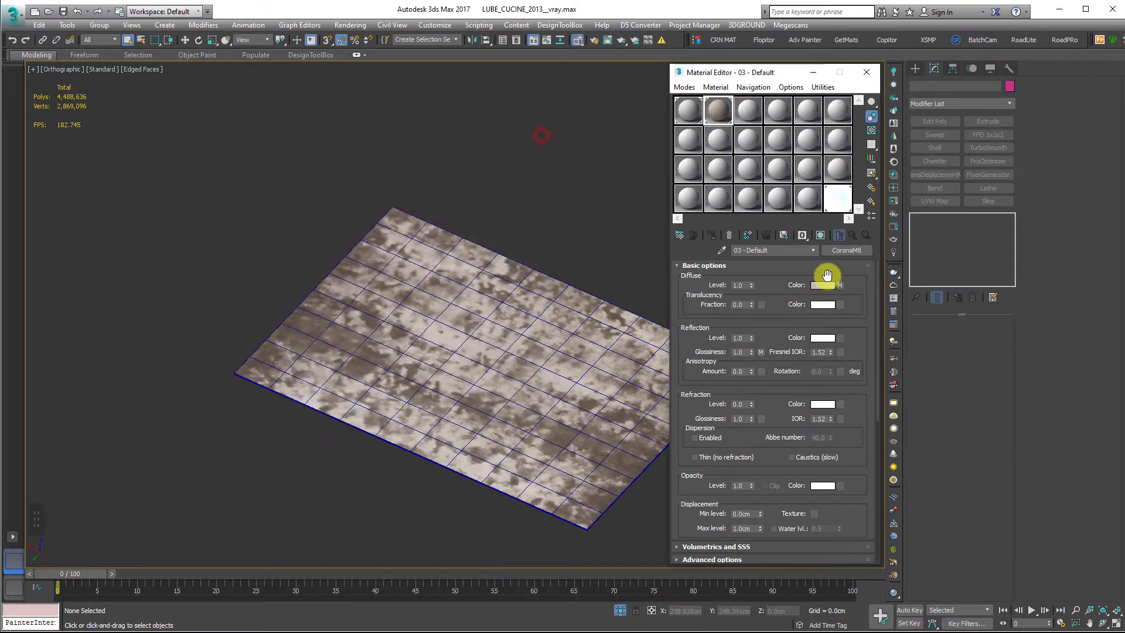
Turn off Use Real-World Scale for the diffuse bitmap, then check the glossiness bitmap's coordinates and the enlarged material preview
left_click(840, 285)
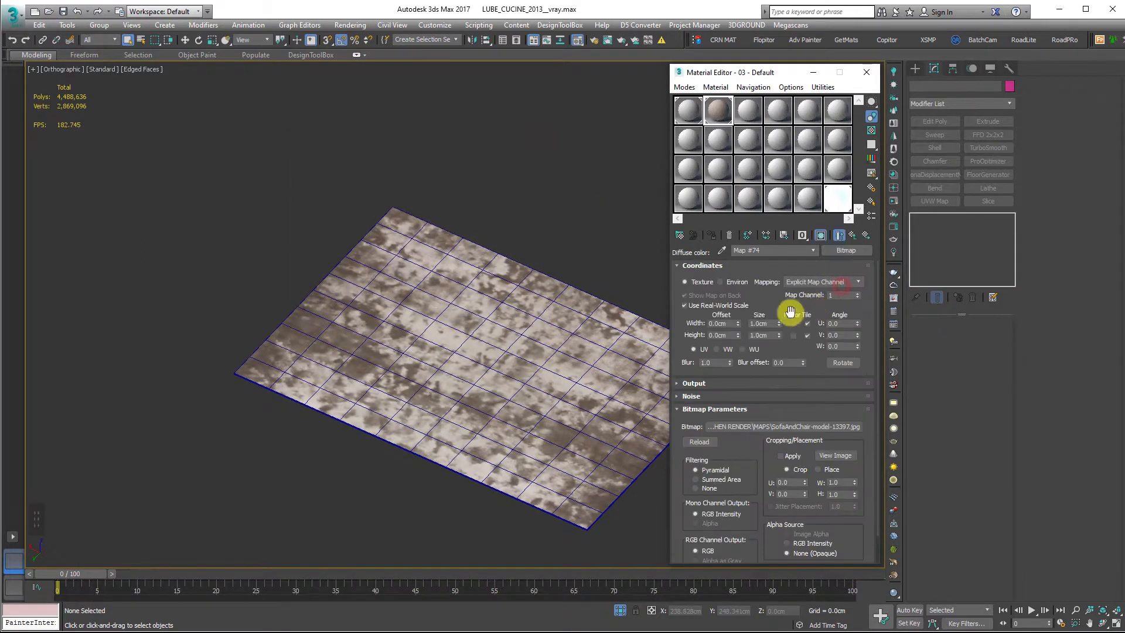
left_click(716, 305)
left_click(856, 239)
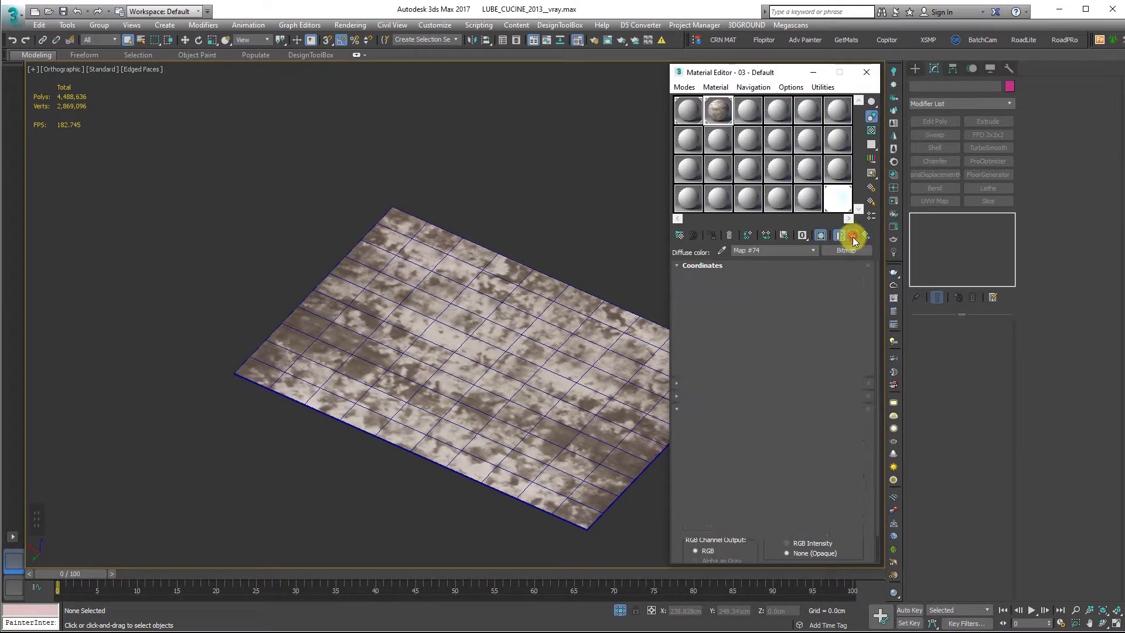
left_click(761, 352)
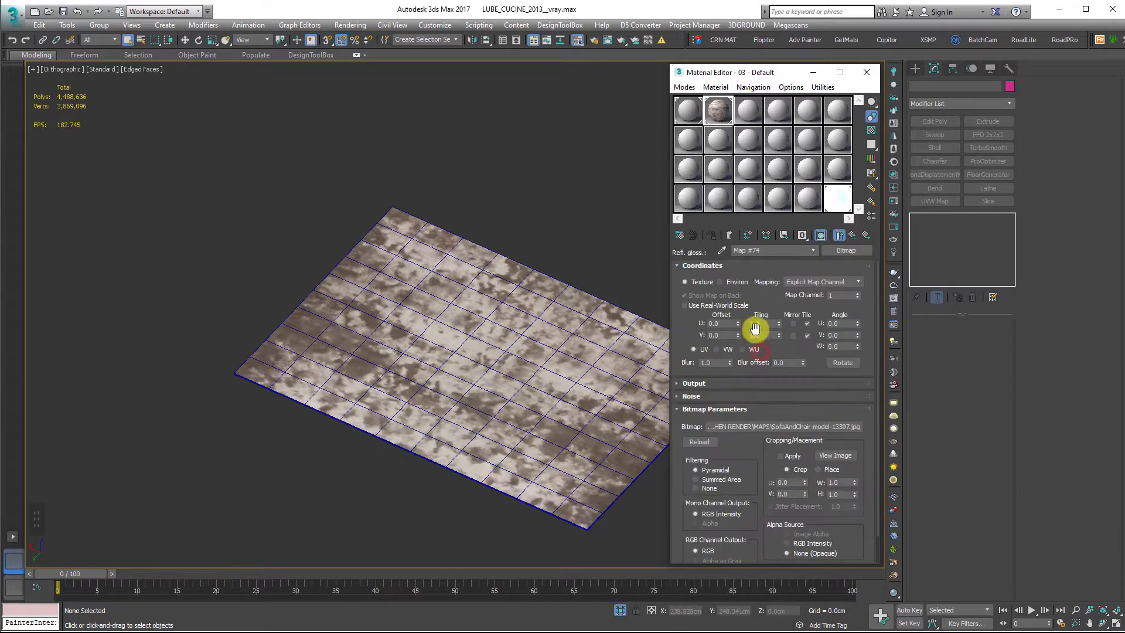
double_click(719, 112)
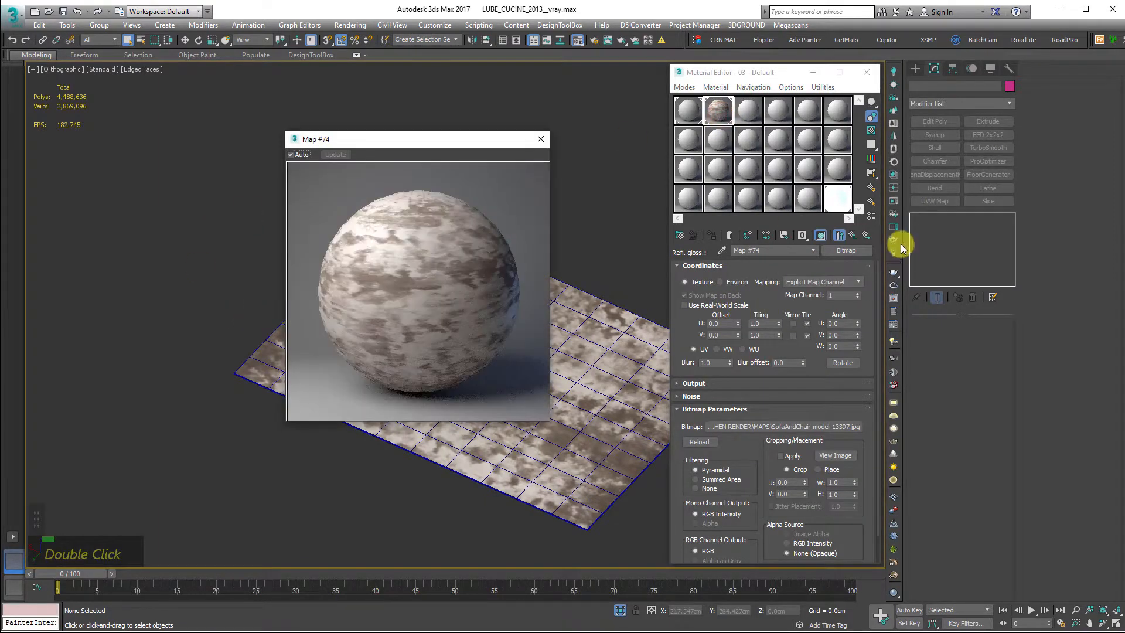
left_click(853, 235)
left_click(539, 139)
End the rug plane's isolation, switch the viewport to wireframe and select the converted hair mesh at the rug's corner
scroll(482, 155, "up", 3)
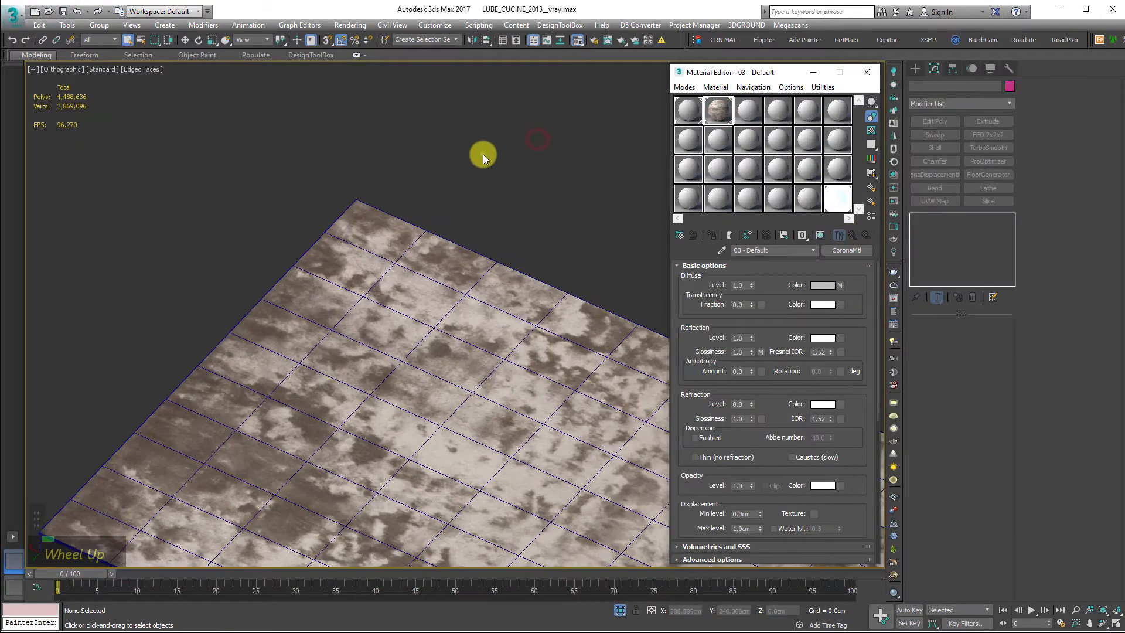
right_click(481, 151)
left_click(517, 69)
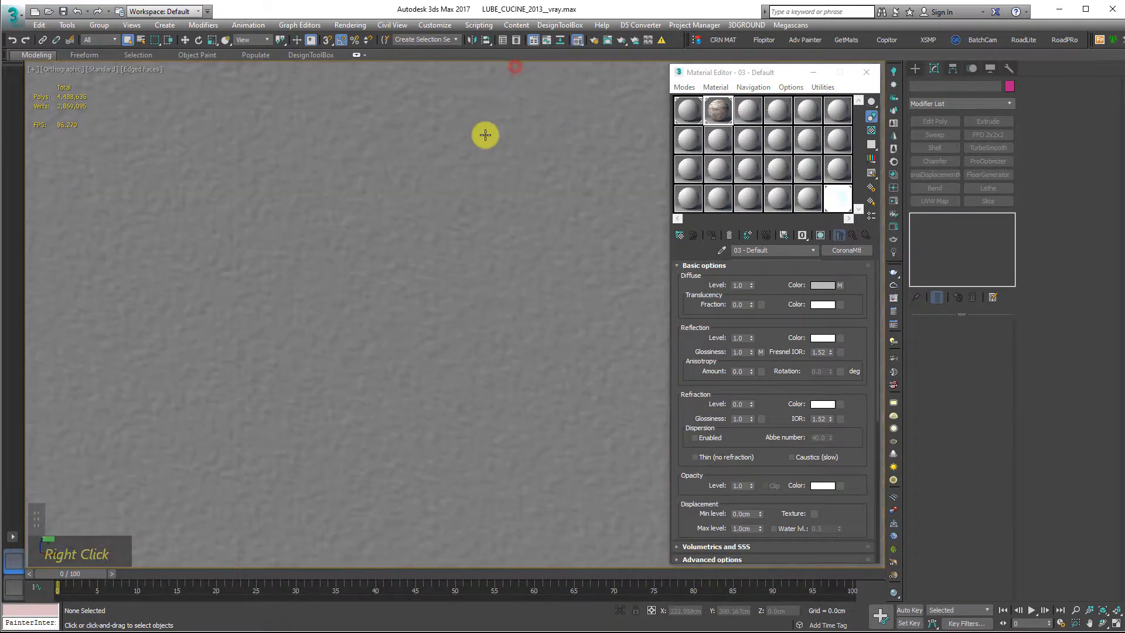
scroll(533, 244, "up", 3)
scroll(535, 240, "down", 1)
key("F3")
middle_click_drag(518, 237, 316, 306)
scroll(274, 316, "up", 3)
left_click(233, 322)
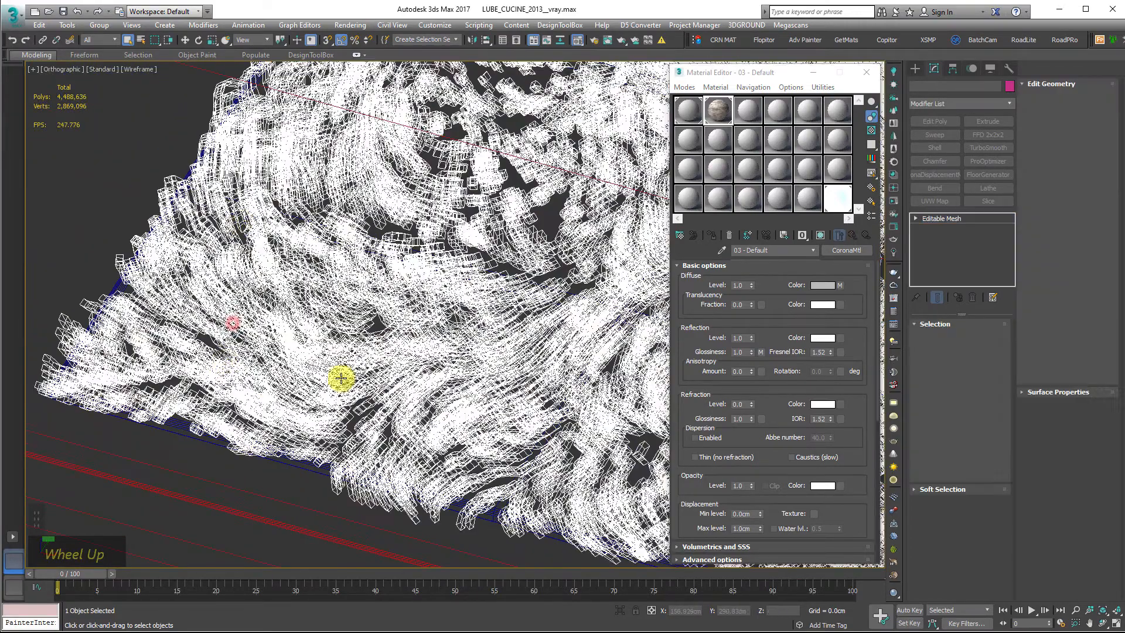
Export the hair mesh to a single Corona proxy named karpet, replacing the source object and overwriting the existing karpet.cgeo
right_click(243, 319)
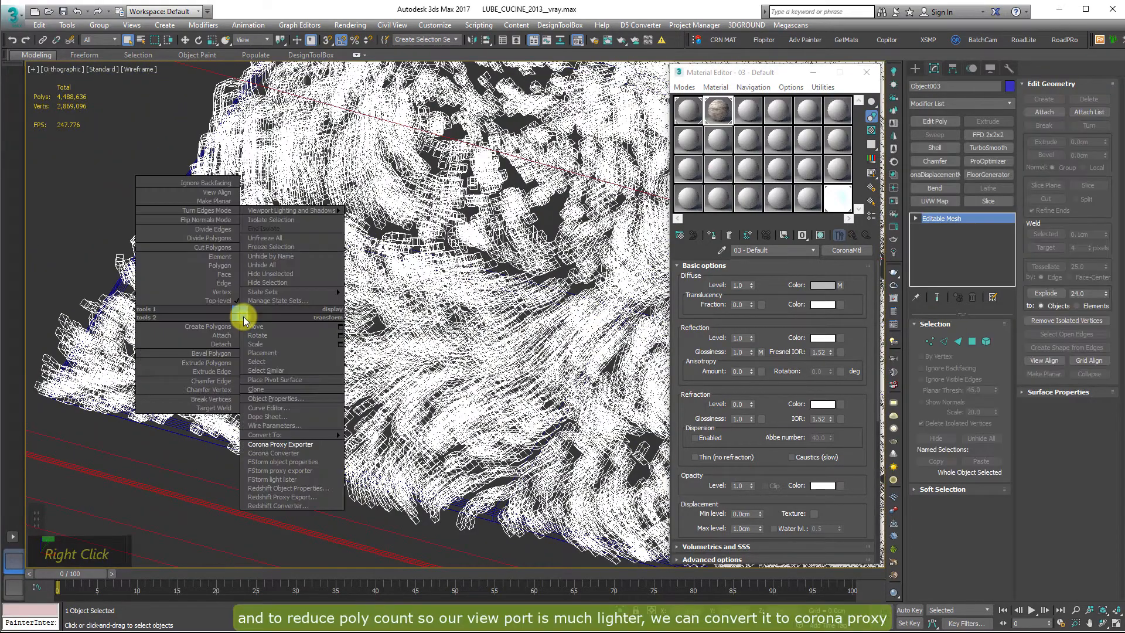
left_click(322, 447)
left_click_drag(454, 398, 417, 396)
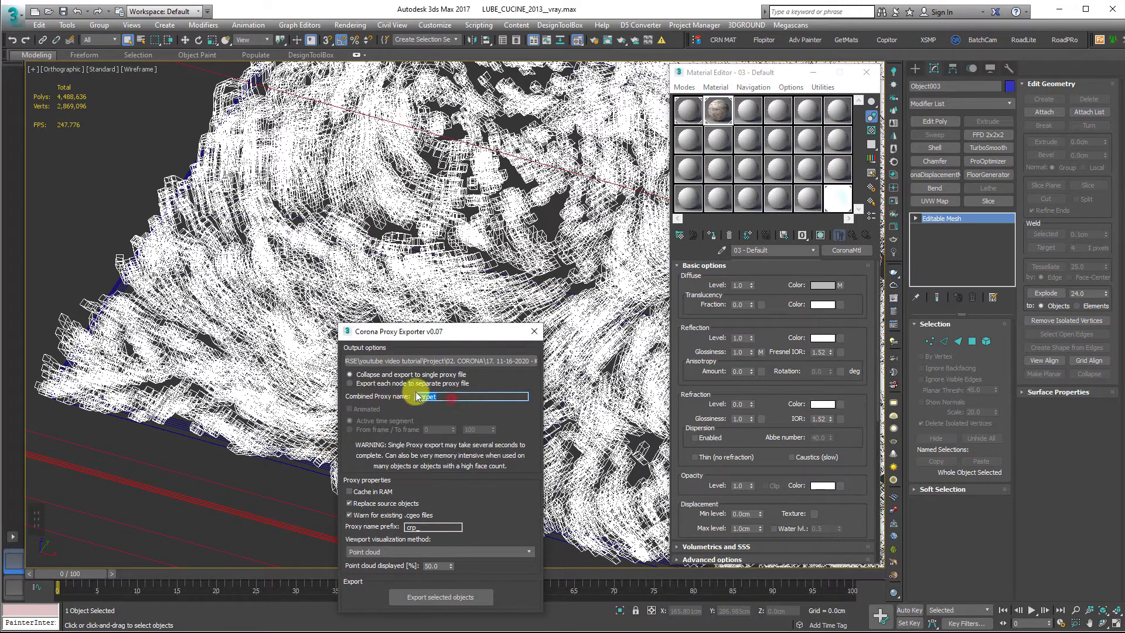
type("karpet")
double_click(434, 397)
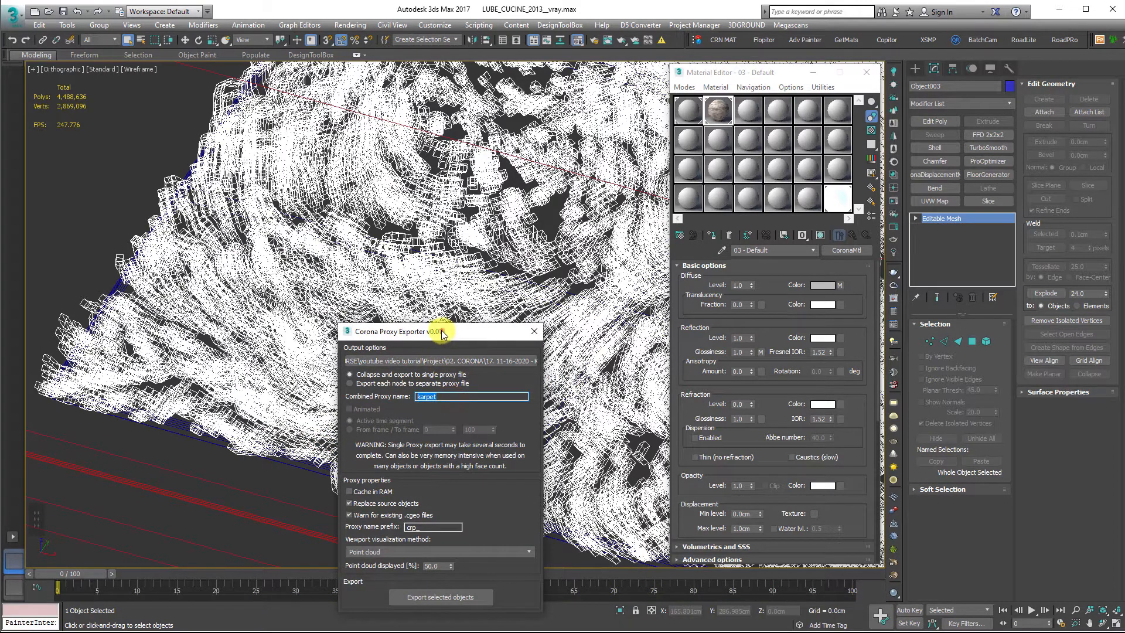
left_click_drag(442, 334, 435, 212)
left_click(440, 473)
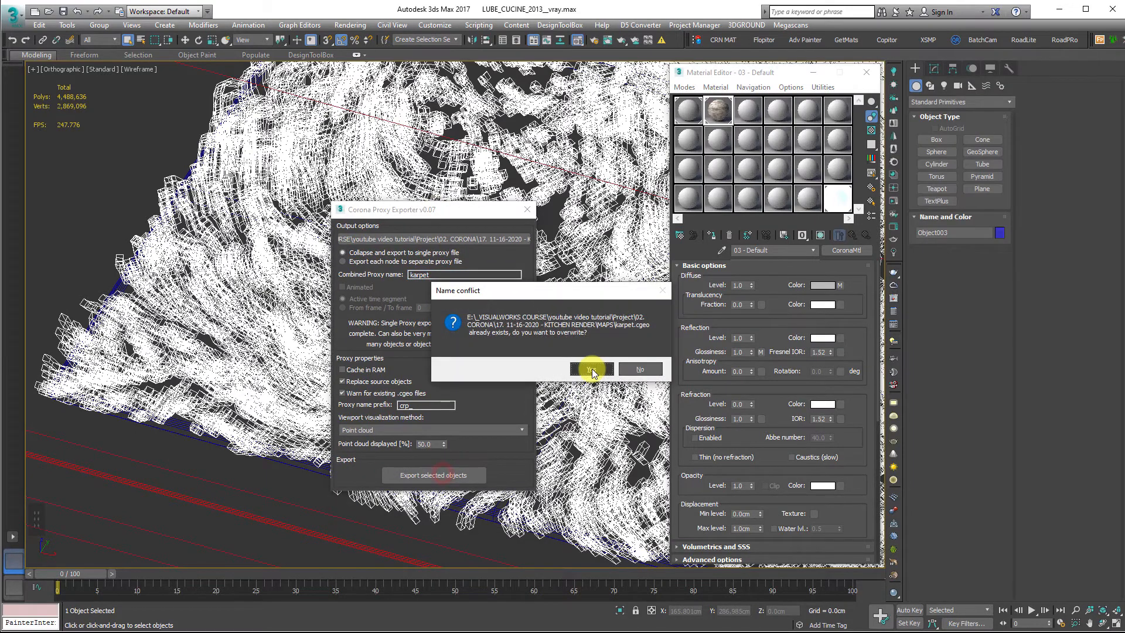
left_click(592, 370)
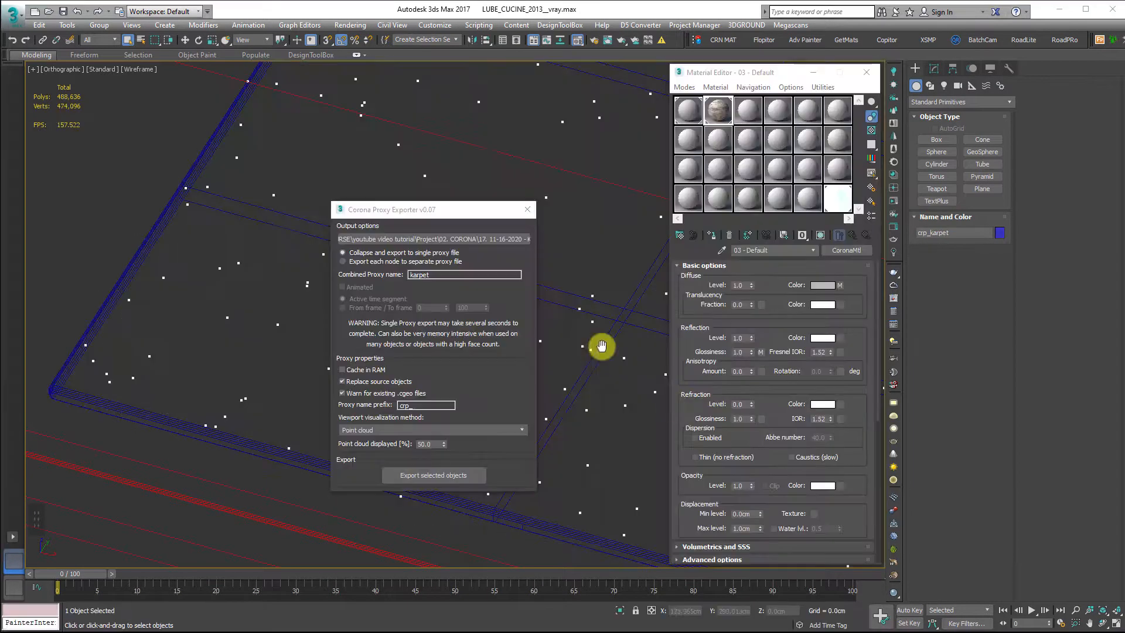
left_click(531, 207)
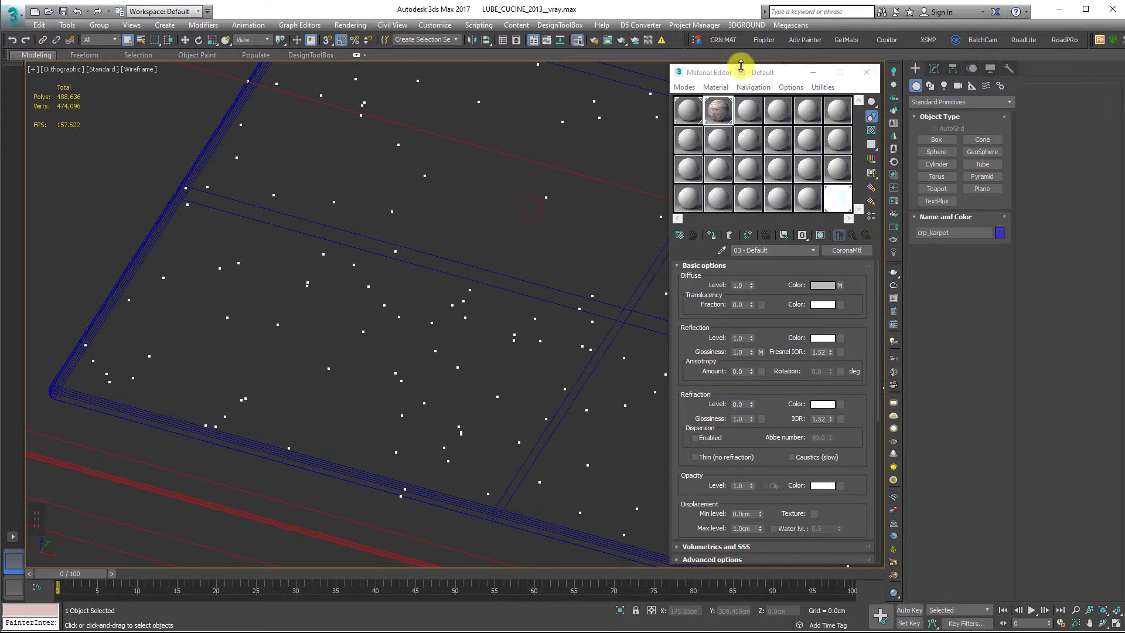
Close the Material Editor, maximize the CoronaCamera002 viewport and start an interactive render to check the rug
left_click(867, 72)
middle_click(613, 246)
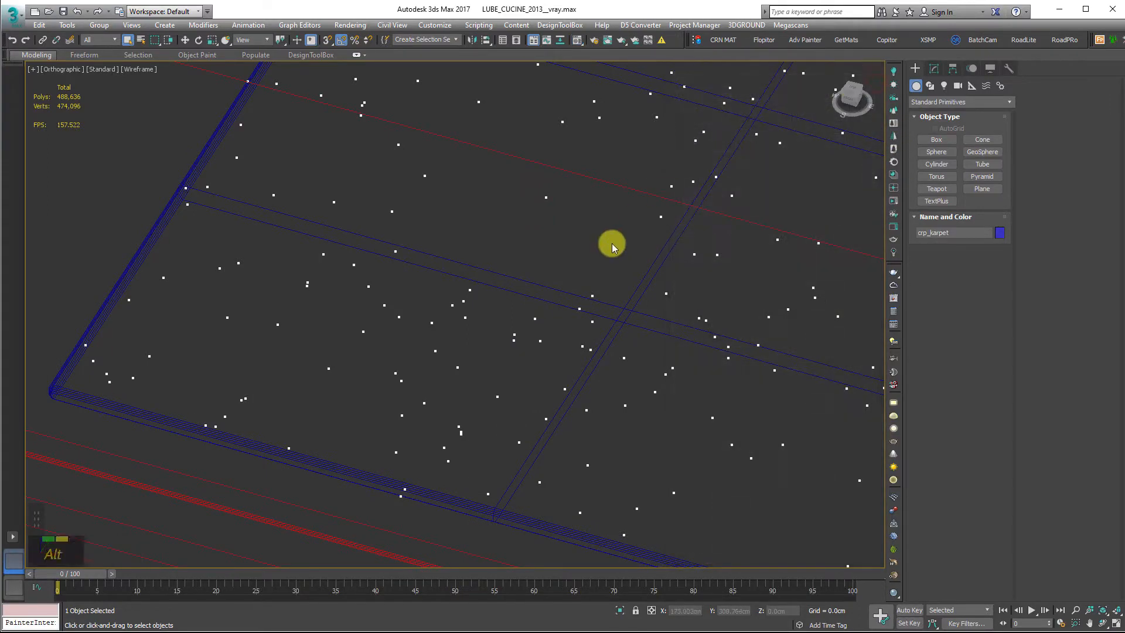
key("alt+w")
middle_click(730, 431)
key("alt+w")
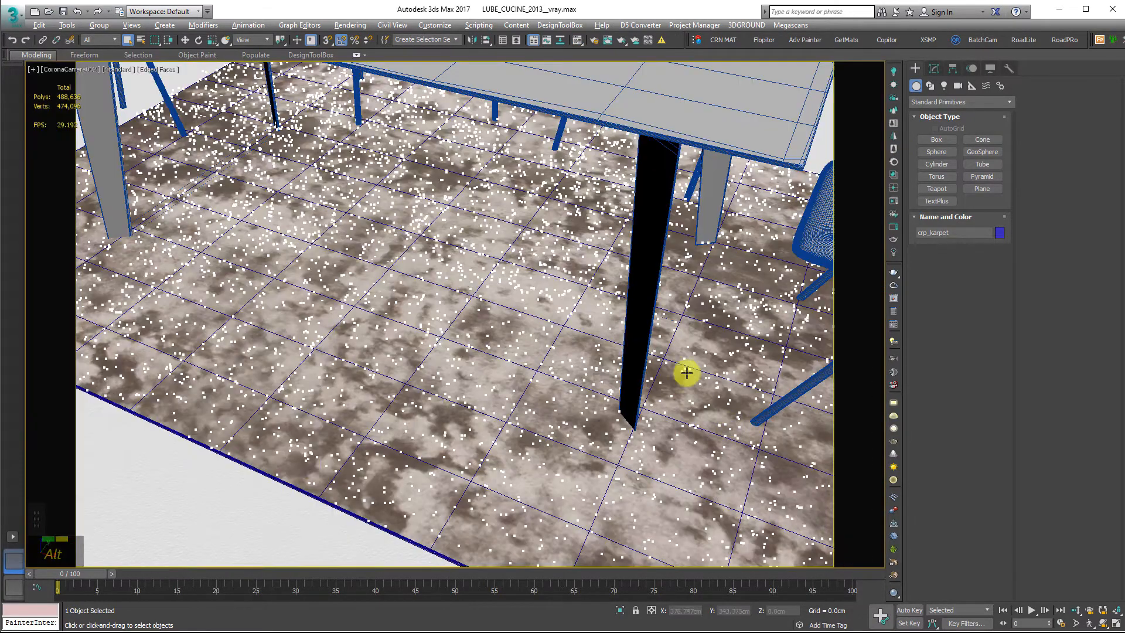
left_click(892, 200)
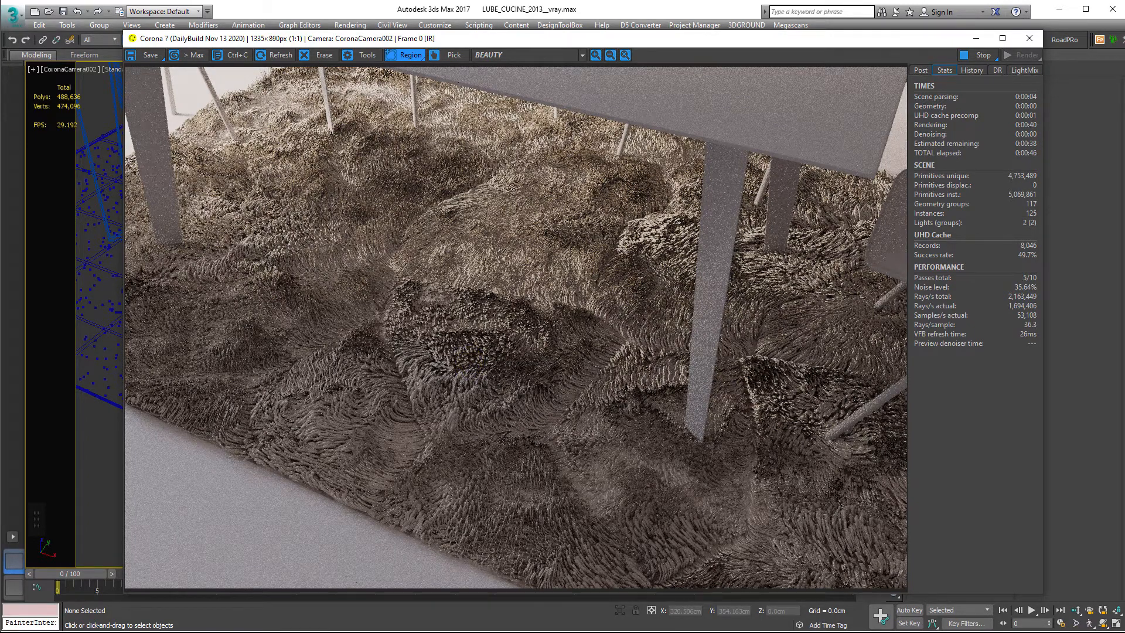
Switch the camera viewport to CoronaCamera001, restart the interactive render and limit it to a region around the rug
left_click(1029, 39)
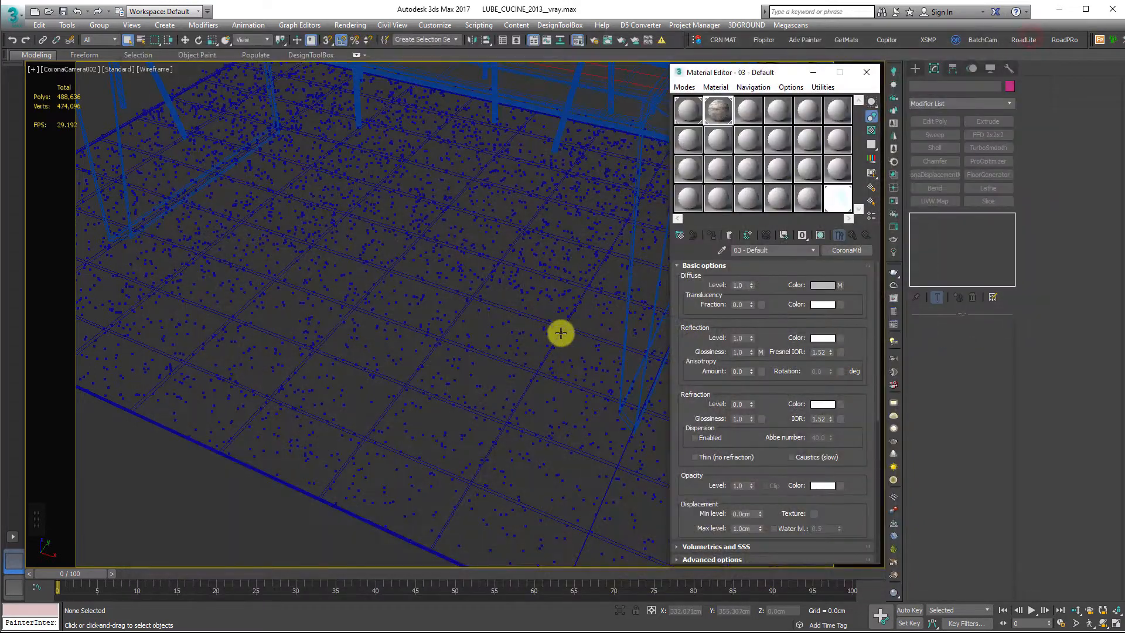
key("alt+w")
key("c")
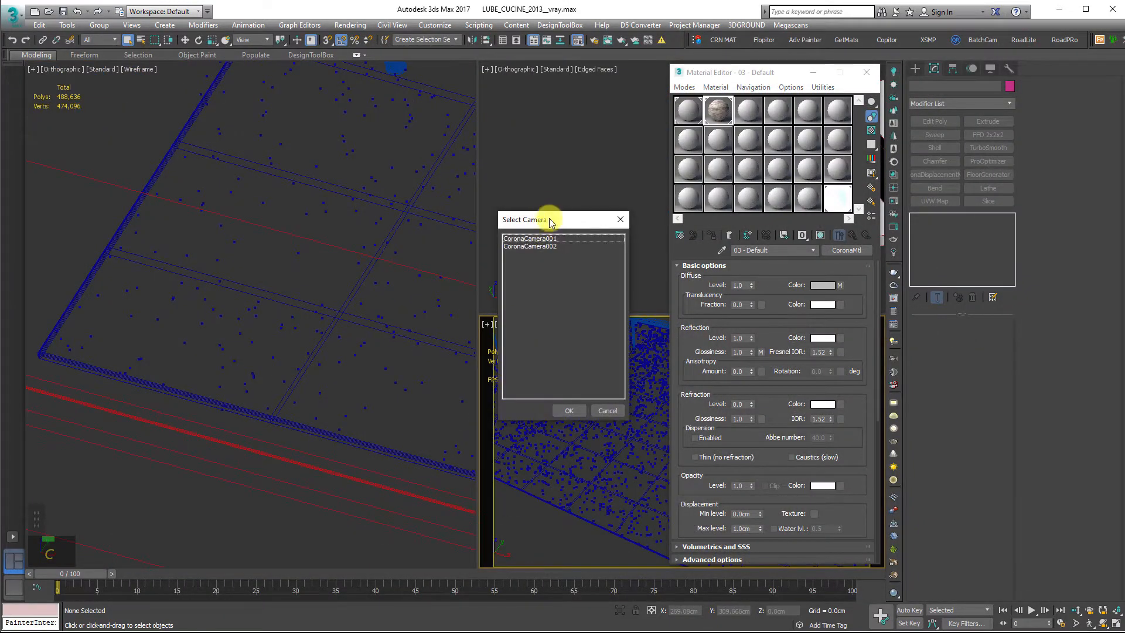
double_click(551, 241)
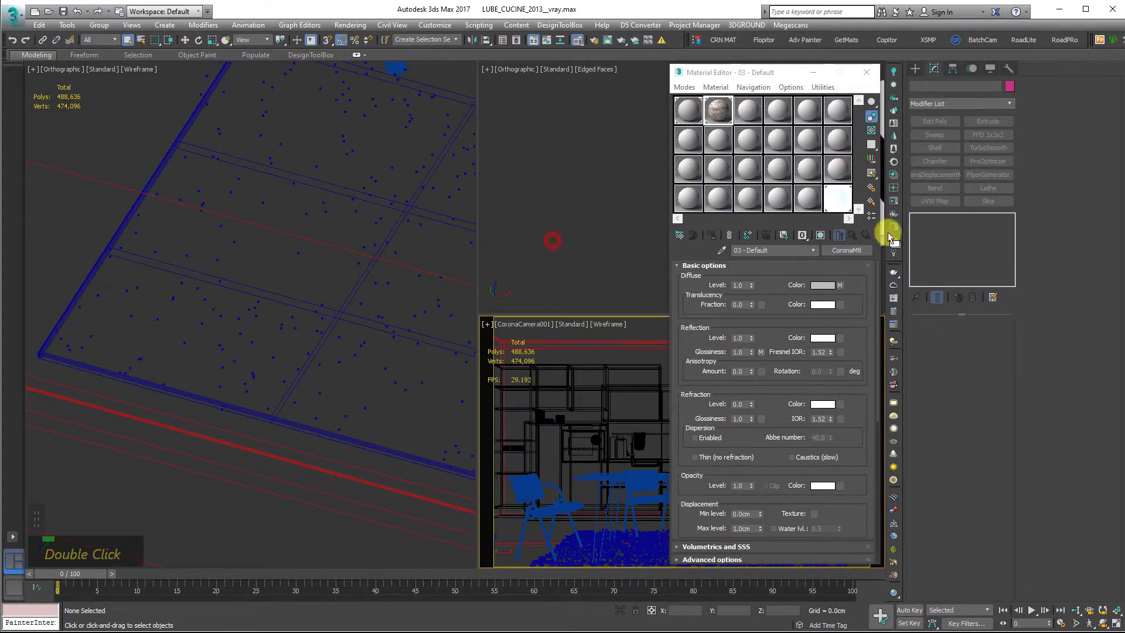
left_click(894, 201)
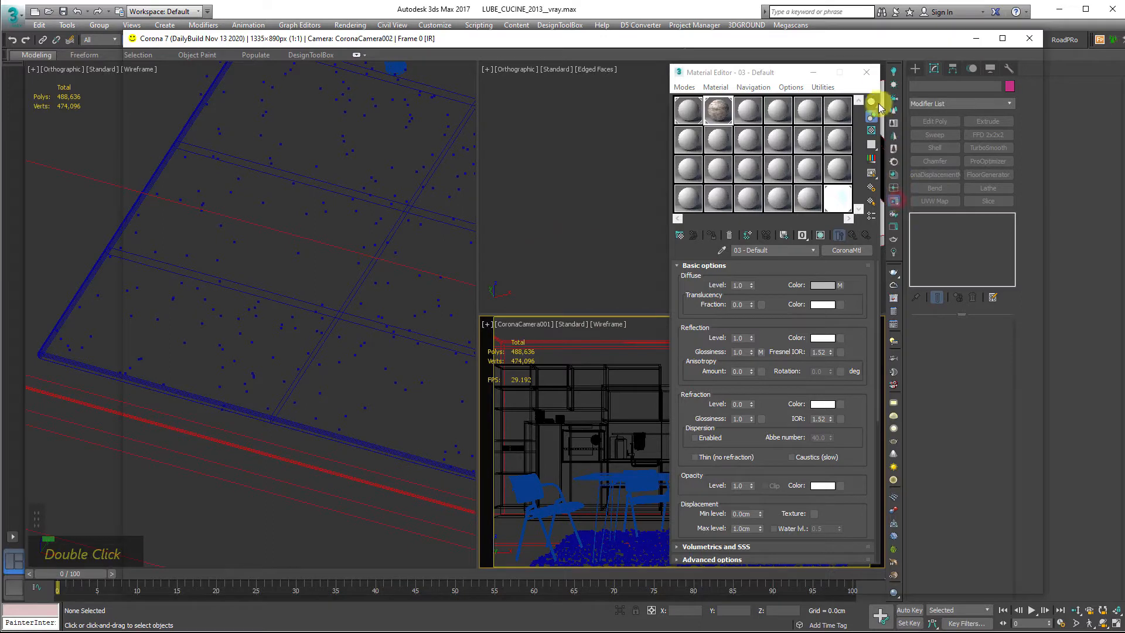
left_click(867, 73)
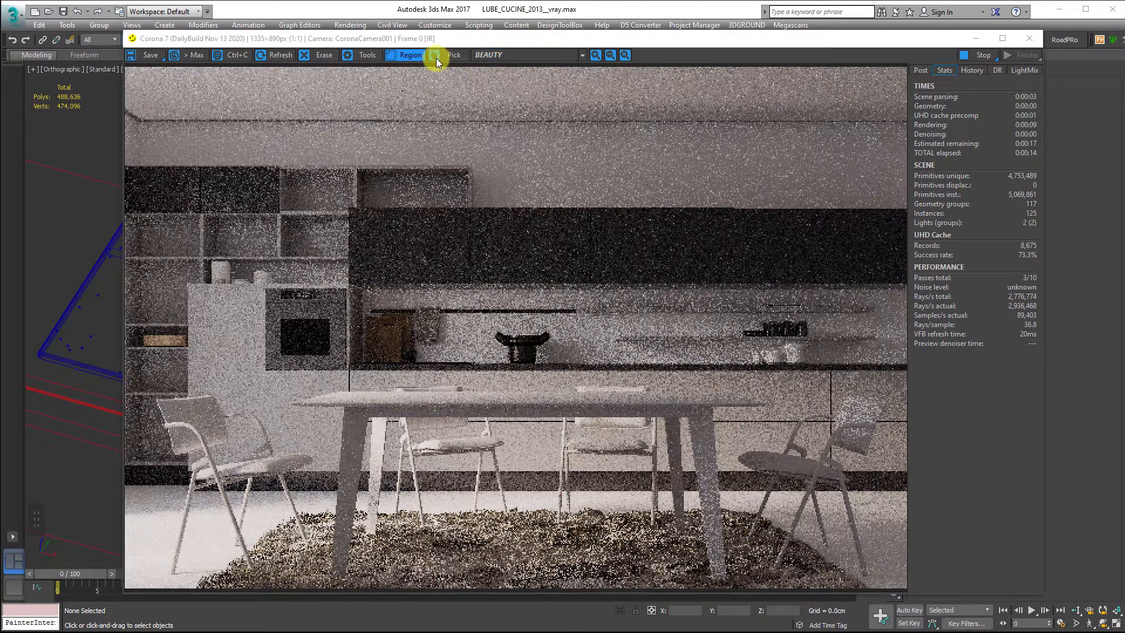
left_click_drag(178, 476, 873, 588)
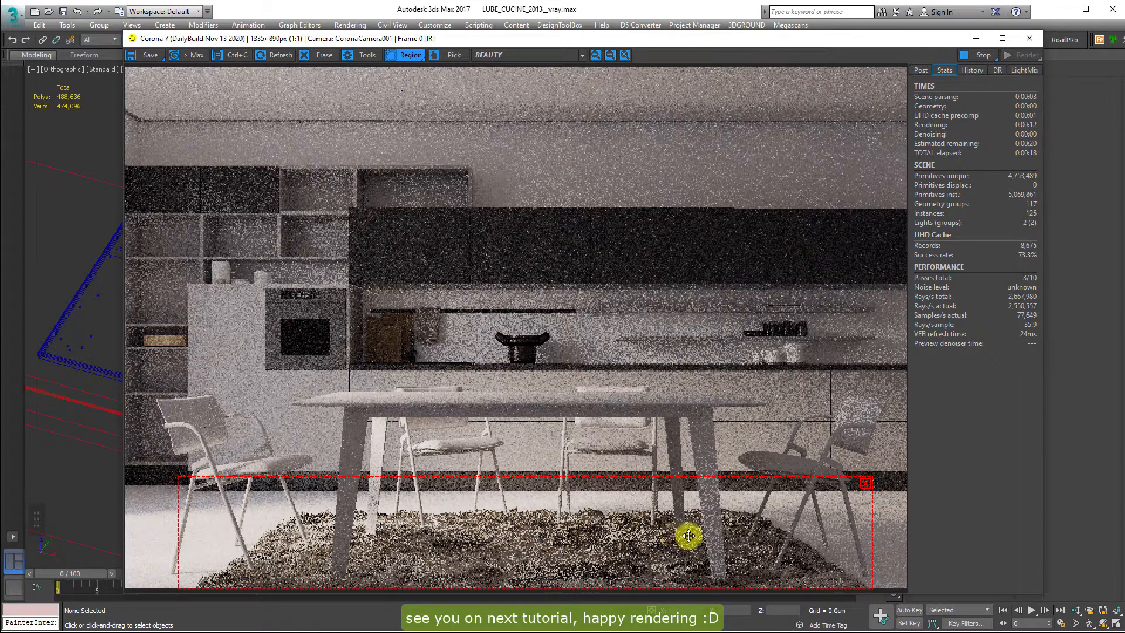